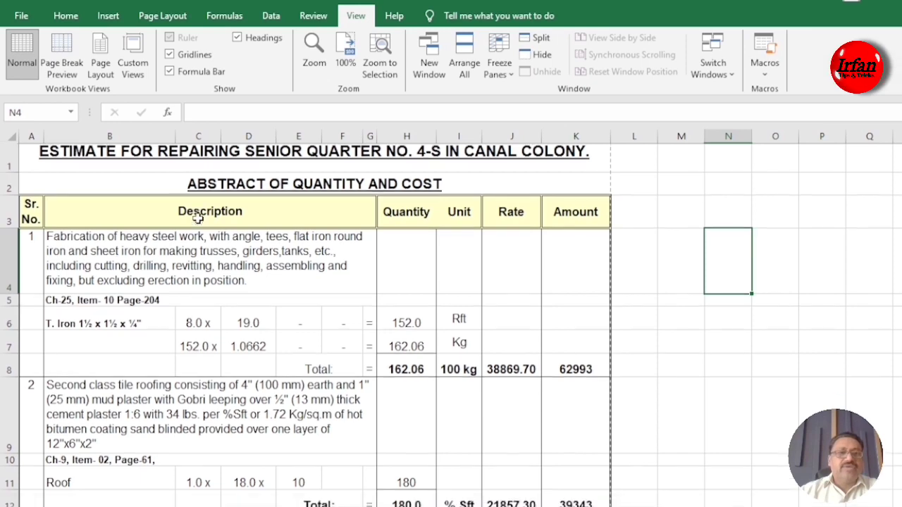
Review the sample estimate's abstract of quantity and cost, and the chapter index of the Bahawalnagar market rates PDF
{"action": "scroll", "coordinate": [195, 215], "scroll_direction": "up", "scroll_amount": 1}
{"action": "left_click", "coordinate": [210, 273]}
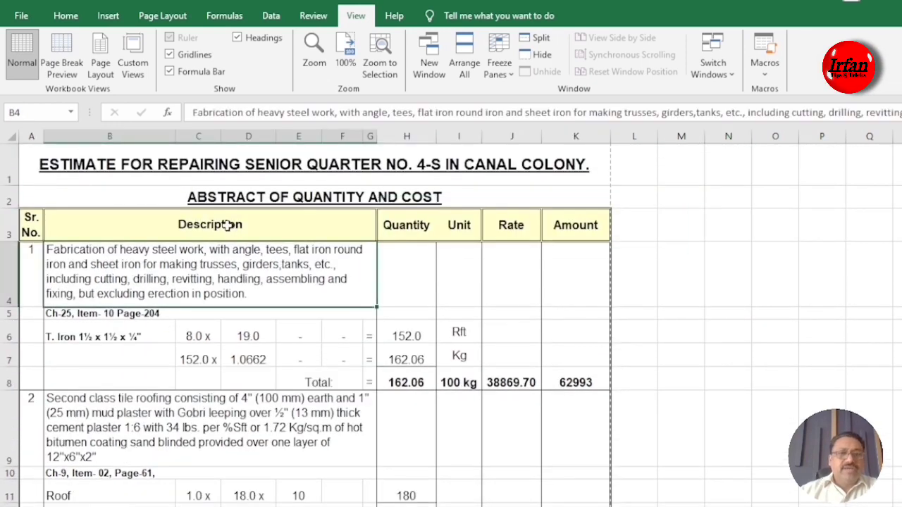
{"action": "scroll", "coordinate": [199, 254], "scroll_direction": "down", "scroll_amount": 3}
{"action": "scroll", "coordinate": [199, 254], "scroll_direction": "up", "scroll_amount": 3}
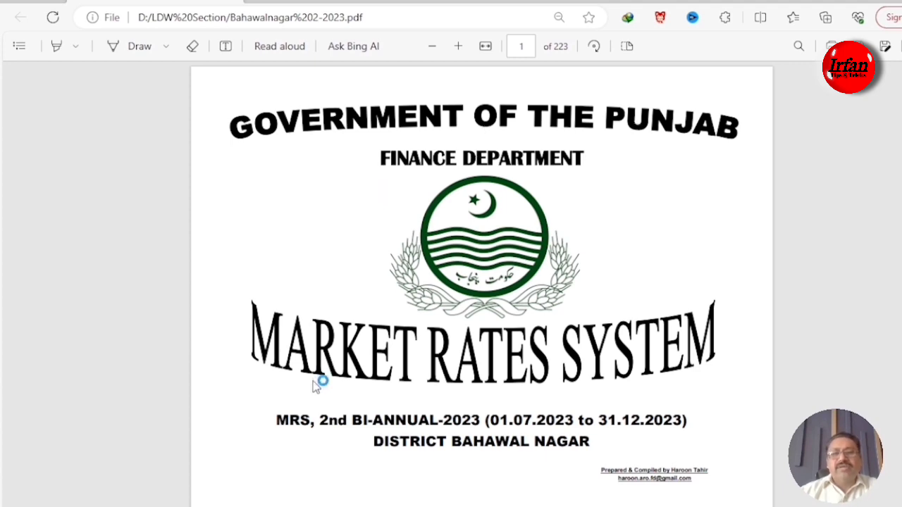
{"action": "scroll", "coordinate": [402, 242], "scroll_direction": "down", "scroll_amount": 2}
{"action": "scroll", "coordinate": [403, 242], "scroll_direction": "down", "scroll_amount": 5}
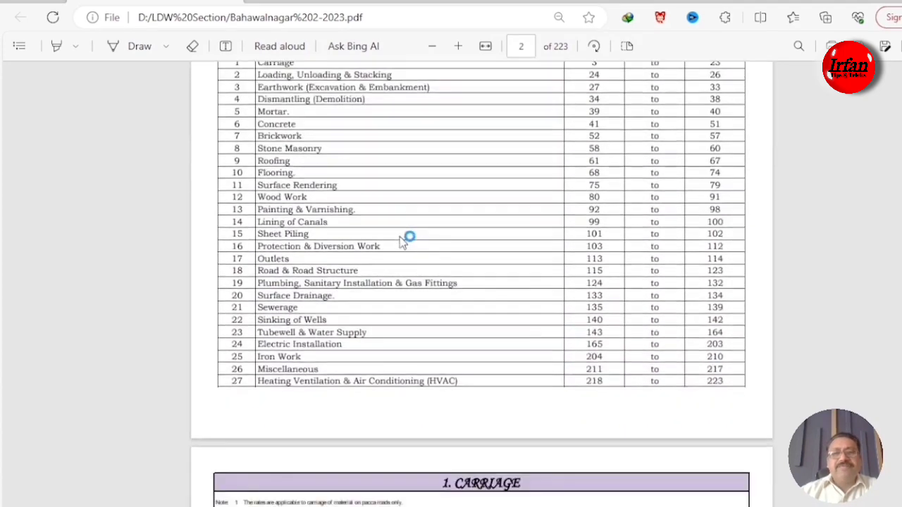
{"action": "scroll", "coordinate": [403, 242], "scroll_direction": "up", "scroll_amount": 7}
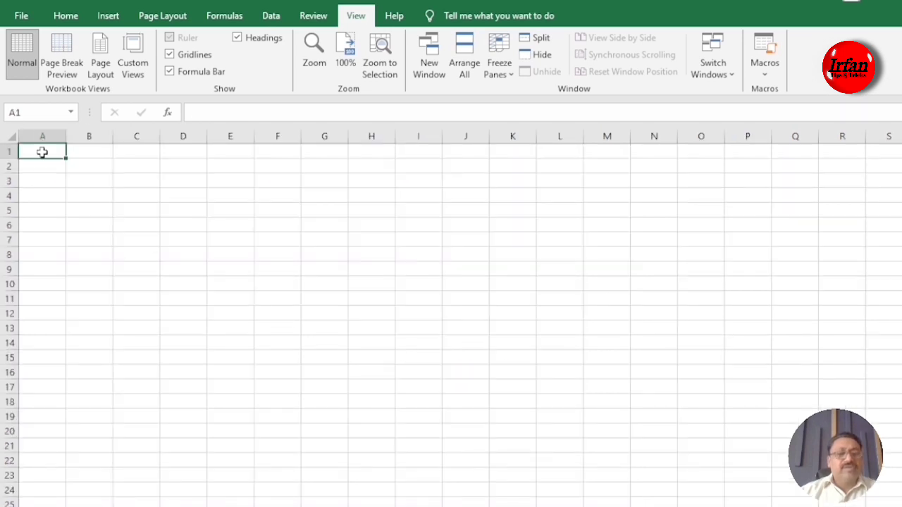
Enter "ESTIMATE FOR REPAIRING SENIOR QUARTER NO. 4-S IN CANAL COLONY." in A1, "Sr.No." in A2 and "Description" in B2 of the blank sheet
{"action": "type", "text": "ESTIMATE FOR REPAIRING SENIOR QUARTER NO. 4-S IN CANAL COLONY."}
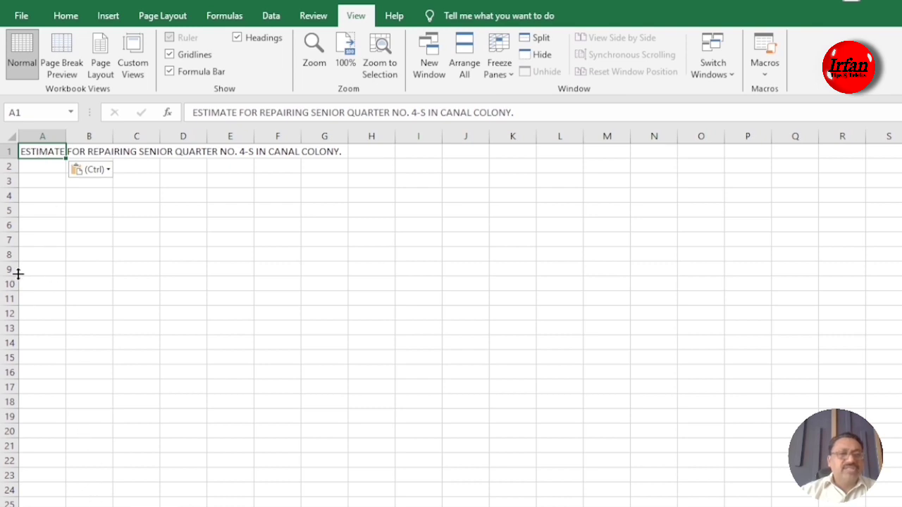
{"action": "key", "text": "Return"}
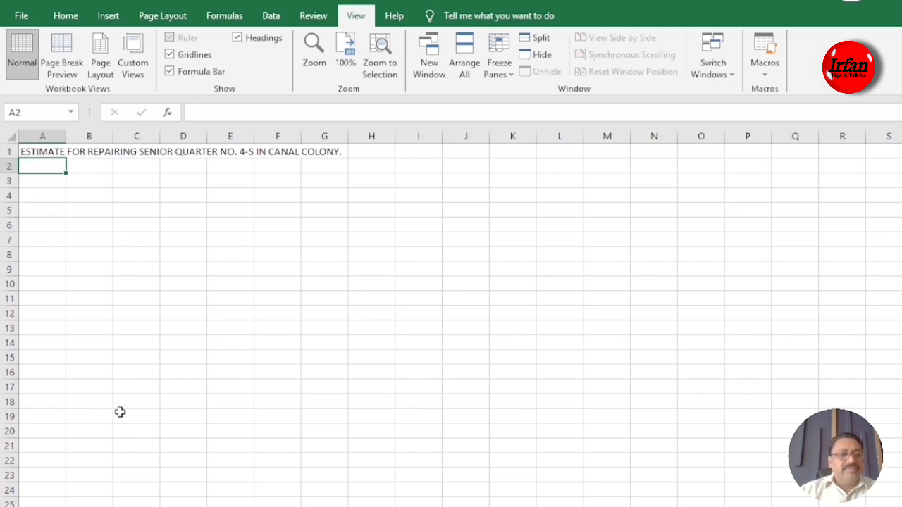
{"action": "type", "text": "Sr.No."}
{"action": "left_click", "coordinate": [86, 166]}
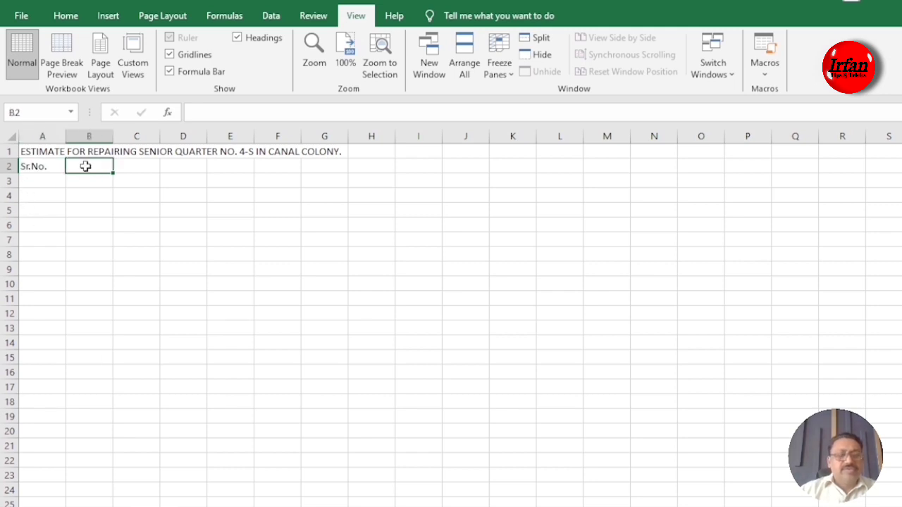
{"action": "type", "text": "Description"}
{"action": "key", "text": "Tab"}
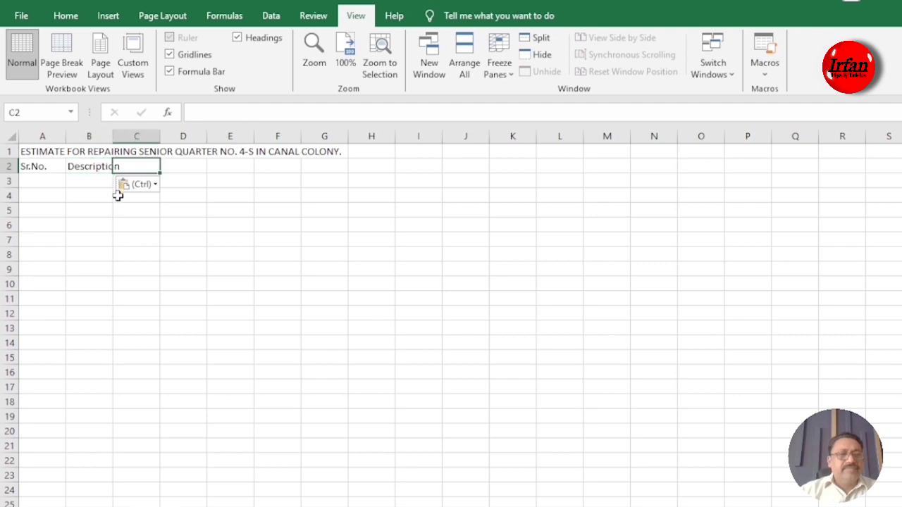
Merge and center the Description header across cells B2 to G2
{"action": "left_click", "coordinate": [102, 166]}
{"action": "left_click_drag", "start_coordinate": [102, 167], "coordinate": [318, 166]}
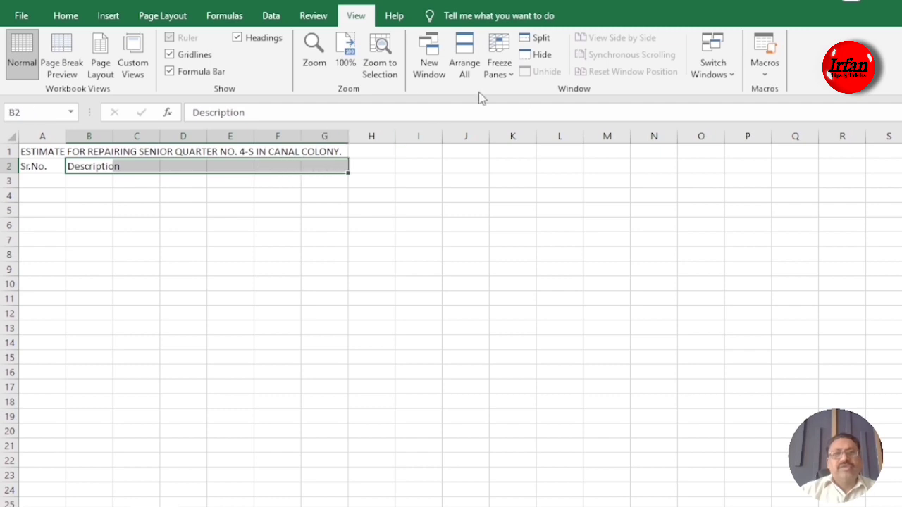
{"action": "left_click", "coordinate": [61, 19]}
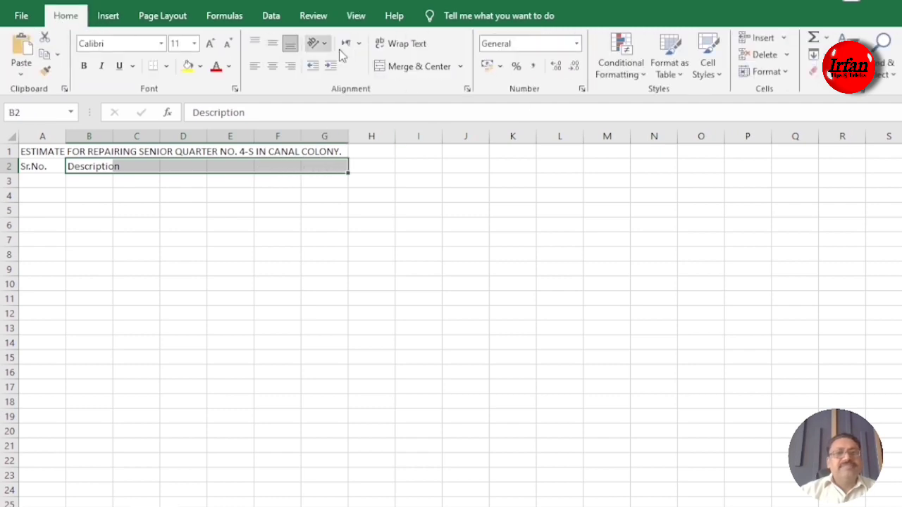
{"action": "left_click", "coordinate": [415, 68]}
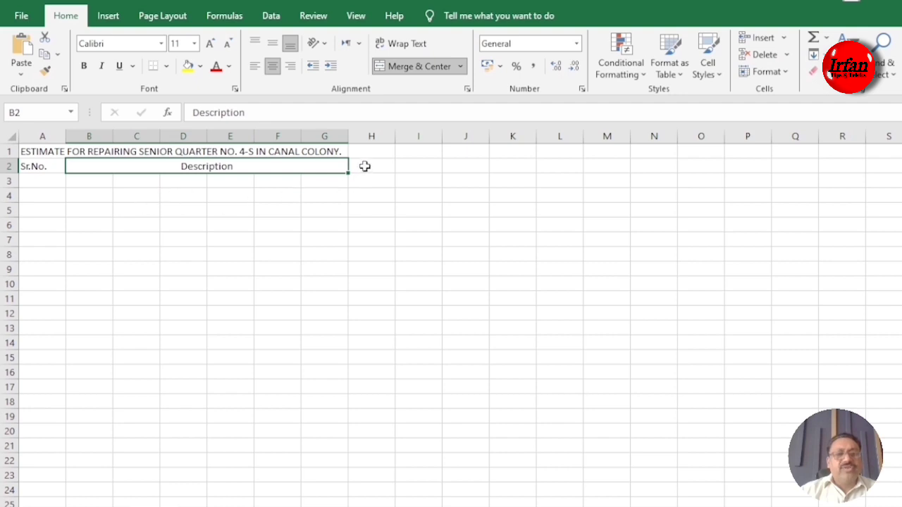
Enter the column headers Quantity, Unit, Rate and Amount in cells H2 to K2
{"action": "double_click", "coordinate": [365, 166]}
{"action": "type", "text": "Quantity"}
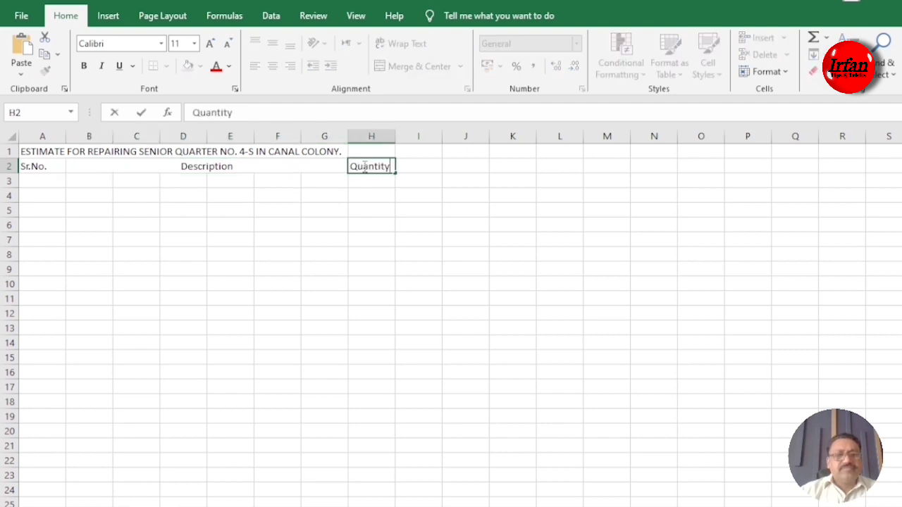
{"action": "key", "text": "Tab"}
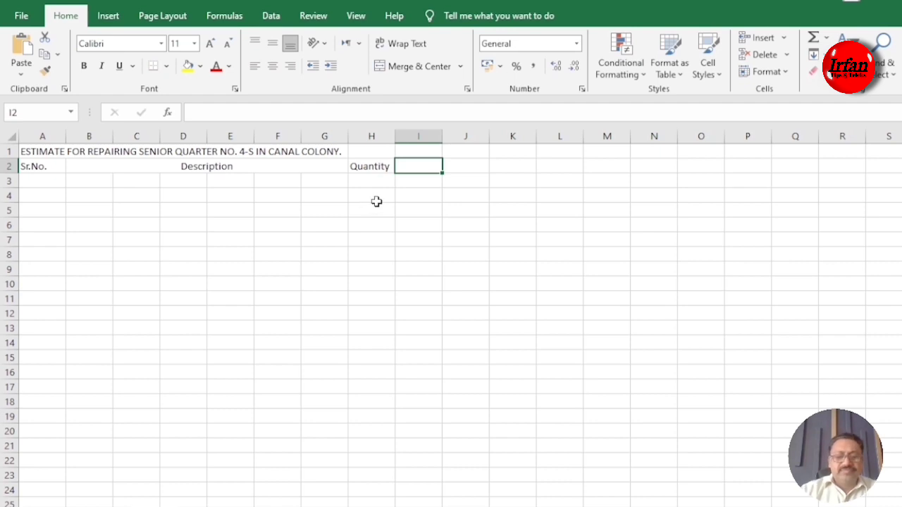
{"action": "type", "text": "Unit"}
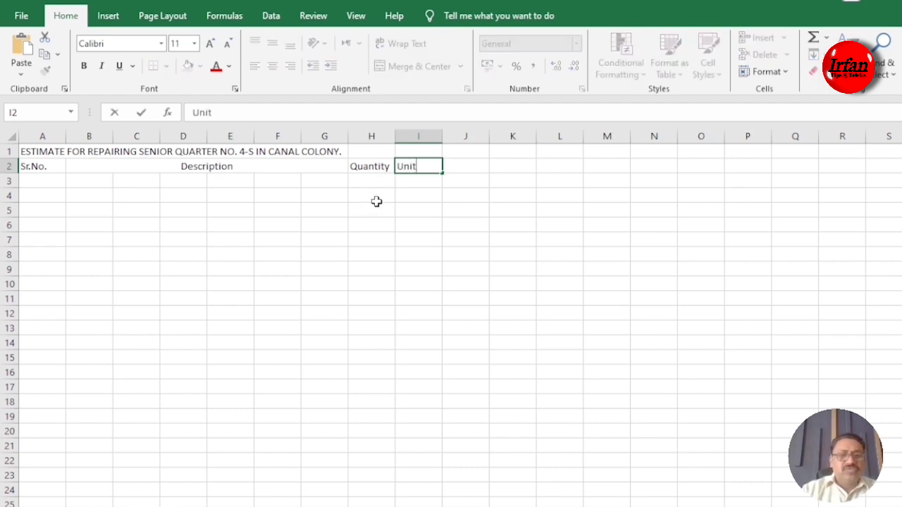
{"action": "key", "text": "Tab"}
{"action": "type", "text": "Ra"}
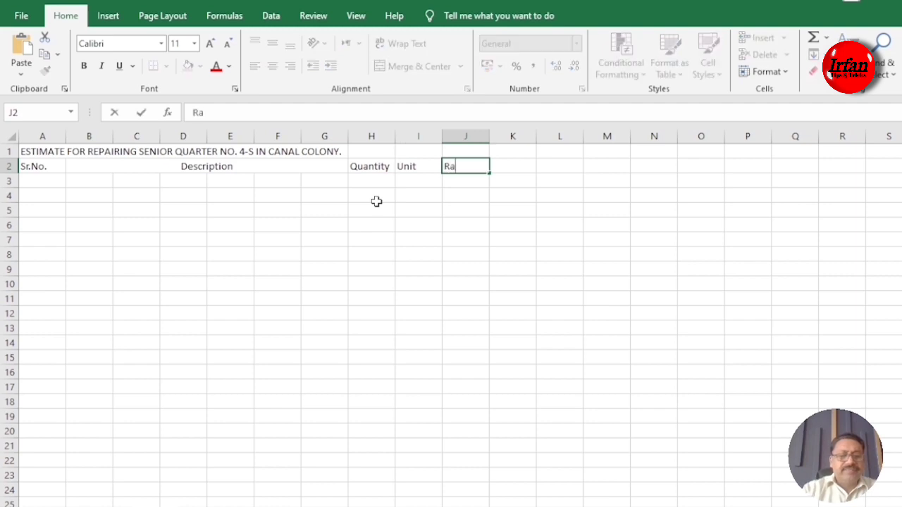
{"action": "type", "text": "te"}
{"action": "key", "text": "Tab"}
{"action": "type", "text": "Am"}
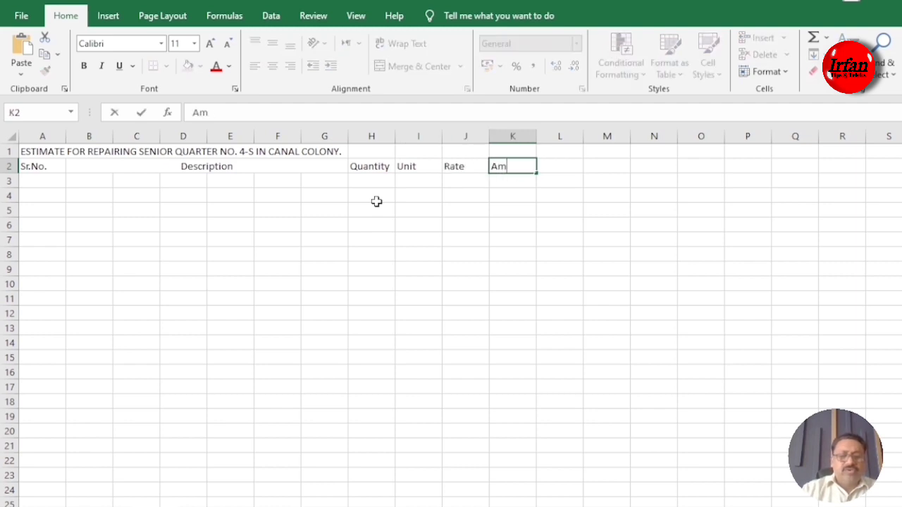
{"action": "type", "text": "ount"}
{"action": "key", "text": "Return"}
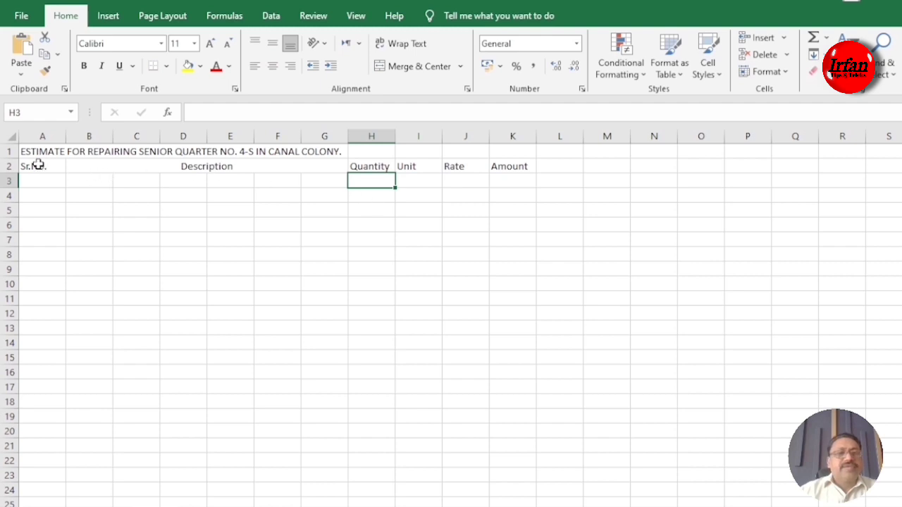
Make the header row A2 to K2 bold and apply all borders to it
{"action": "left_click", "coordinate": [38, 164]}
{"action": "left_click_drag", "start_coordinate": [38, 164], "coordinate": [359, 165]}
{"action": "left_click", "coordinate": [374, 167]}
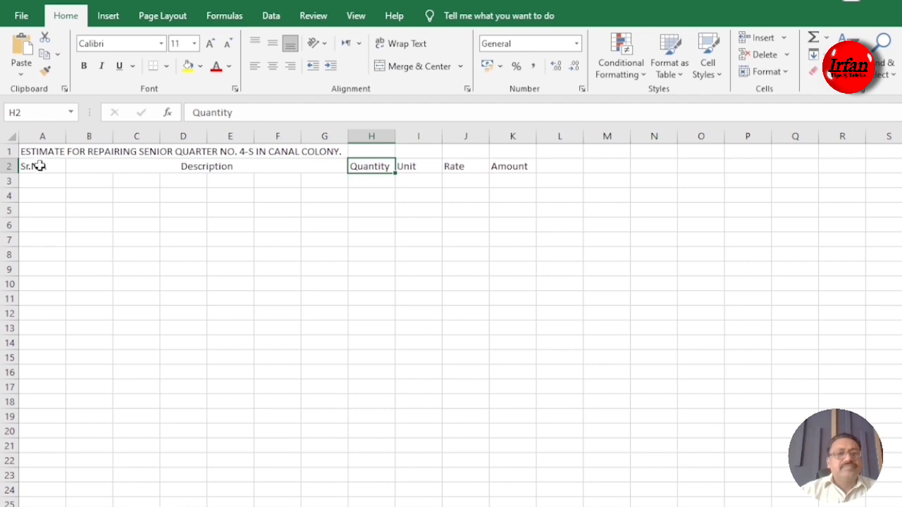
{"action": "left_click_drag", "start_coordinate": [38, 165], "coordinate": [521, 168]}
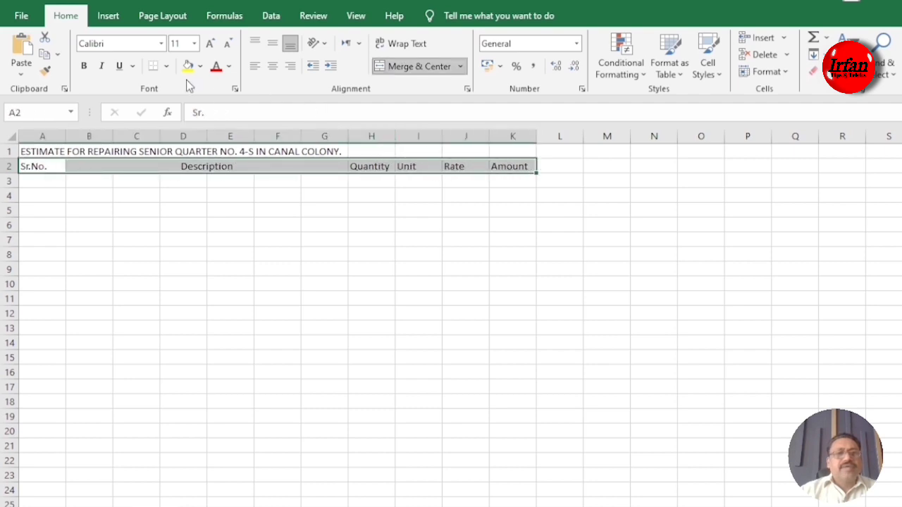
{"action": "left_click", "coordinate": [83, 67]}
{"action": "left_click", "coordinate": [169, 67]}
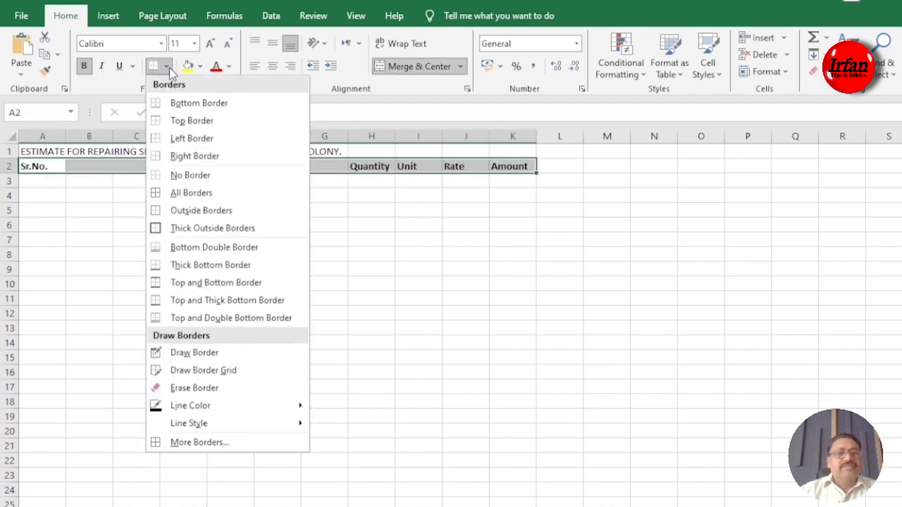
{"action": "left_click", "coordinate": [157, 194]}
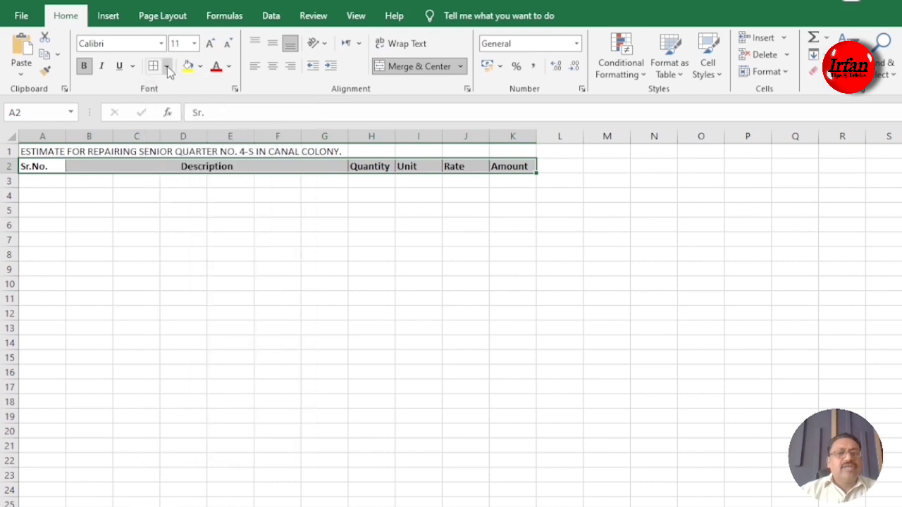
Center the header row text horizontally and vertically, and increase its font size to 12
{"action": "left_click", "coordinate": [272, 66]}
{"action": "left_click", "coordinate": [272, 44]}
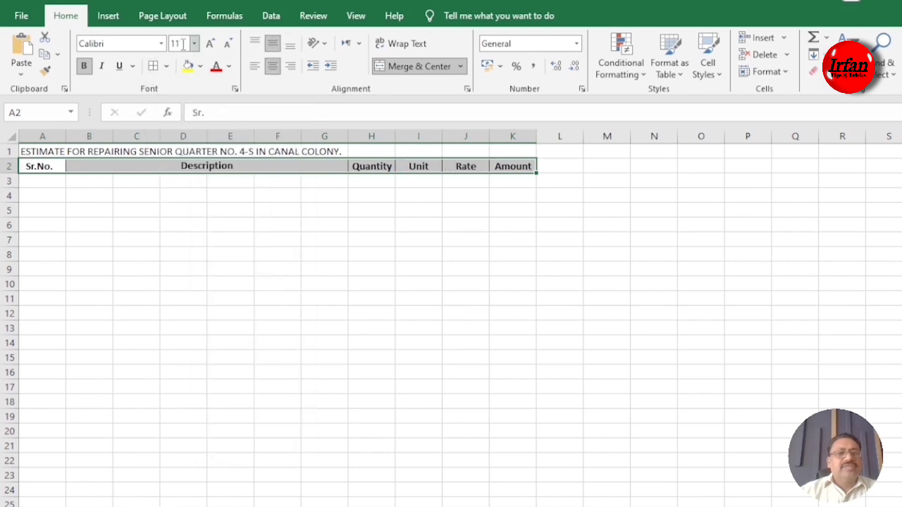
{"action": "left_click", "coordinate": [210, 45]}
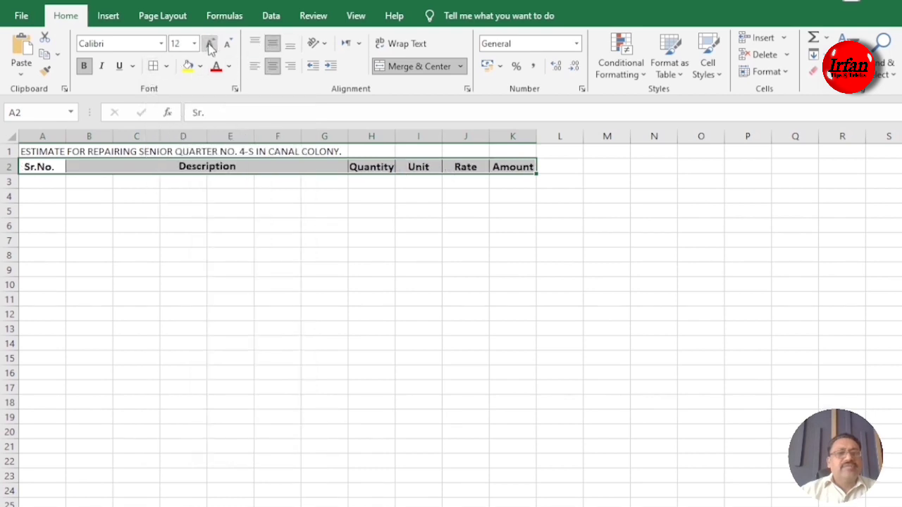
{"action": "left_click", "coordinate": [265, 238]}
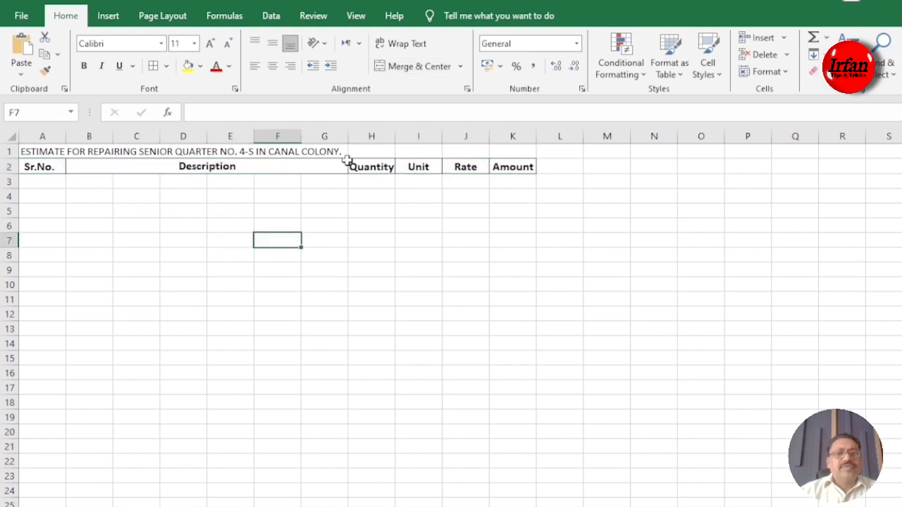
Left-align the Description header and widen columns H to K equally so their headers fit comfortably
{"action": "left_click", "coordinate": [238, 165]}
{"action": "left_click", "coordinate": [255, 65]}
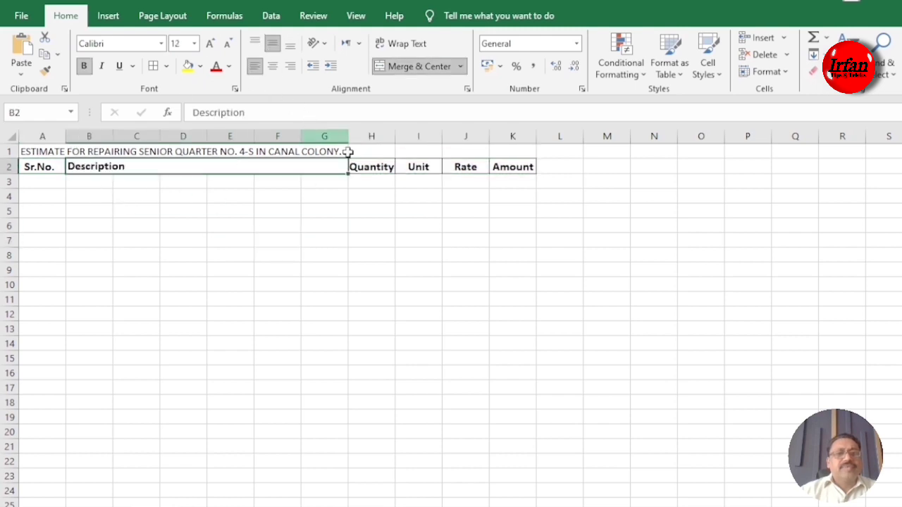
{"action": "left_click_drag", "start_coordinate": [371, 136], "coordinate": [520, 136]}
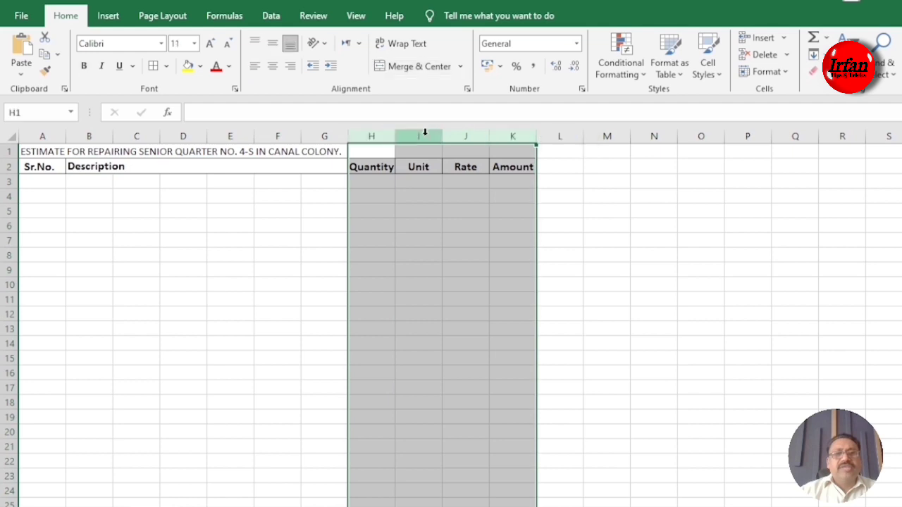
{"action": "left_click_drag", "start_coordinate": [393, 135], "coordinate": [406, 135]}
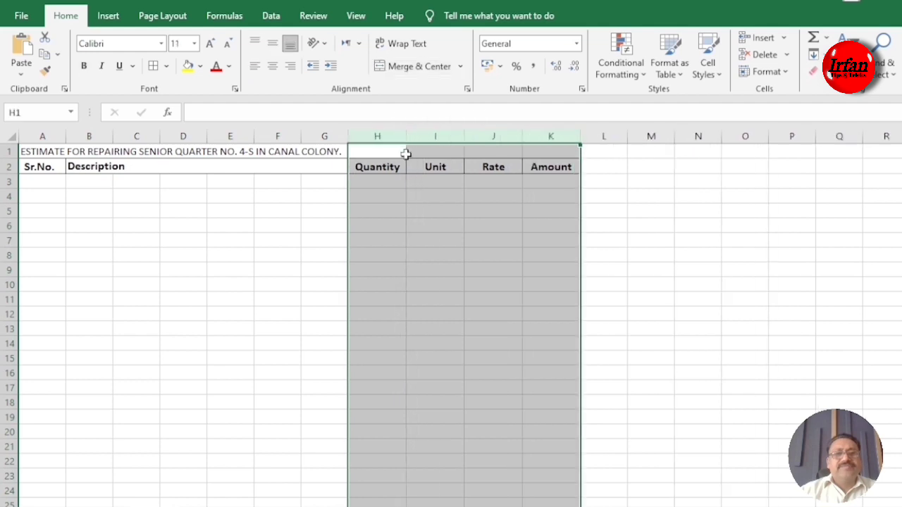
Check the border settings in the cell formatting of the Quantity header, cell H2
{"action": "left_click", "coordinate": [379, 167]}
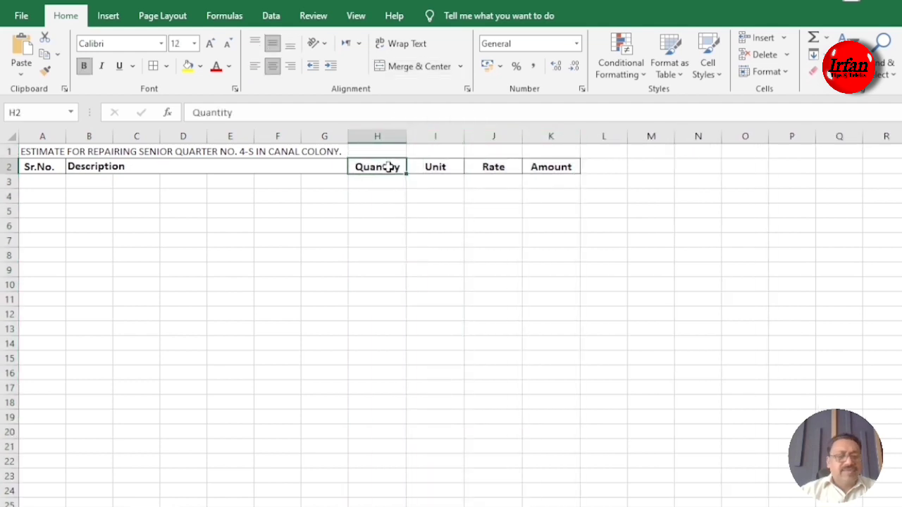
{"action": "key", "text": "ctrl+1"}
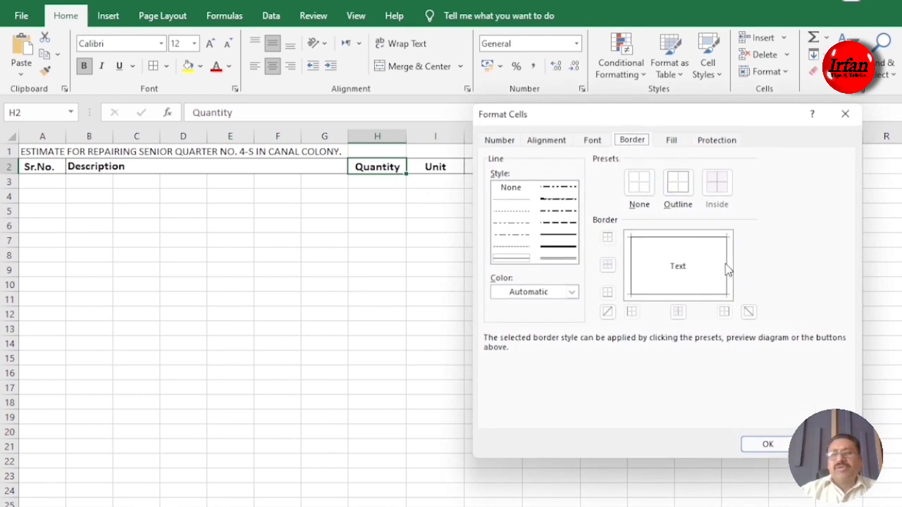
{"action": "left_click", "coordinate": [768, 445]}
{"action": "left_click", "coordinate": [395, 313]}
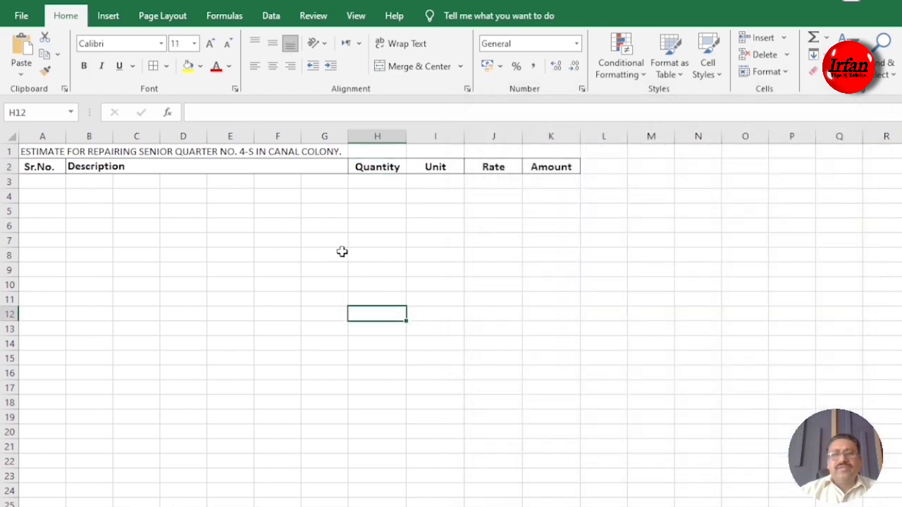
Narrow the Unit column to fit its header more closely
{"action": "left_click", "coordinate": [392, 167]}
{"action": "left_click_drag", "start_coordinate": [463, 136], "coordinate": [448, 135]}
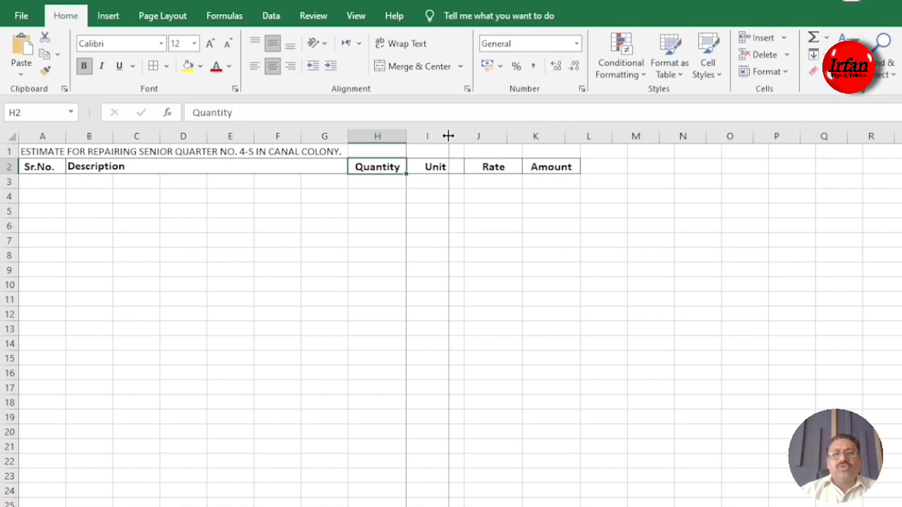
{"action": "left_click", "coordinate": [397, 217]}
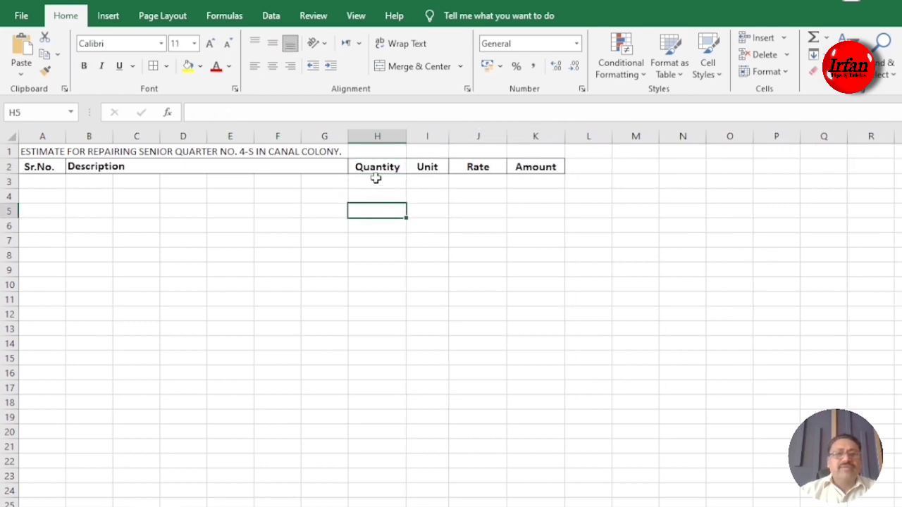
{"action": "left_click_drag", "start_coordinate": [451, 136], "coordinate": [440, 136]}
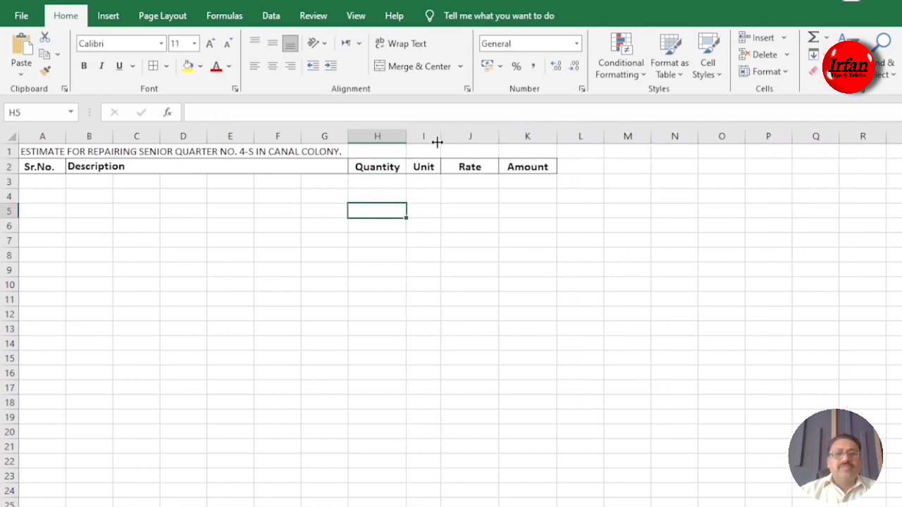
Enter 1 as the serial number in cell A3 and center it horizontally
{"action": "left_click", "coordinate": [50, 182]}
{"action": "type", "text": "1"}
{"action": "key", "text": "Tab"}
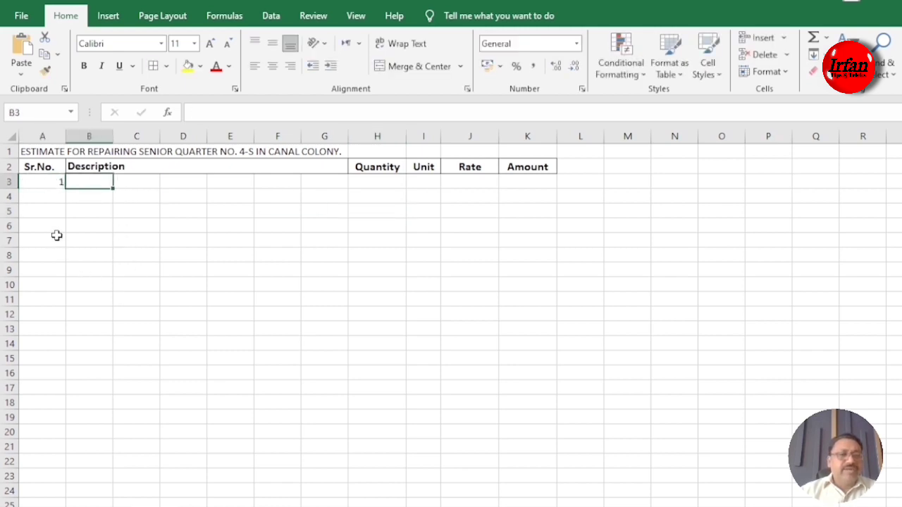
{"action": "left_click", "coordinate": [47, 183]}
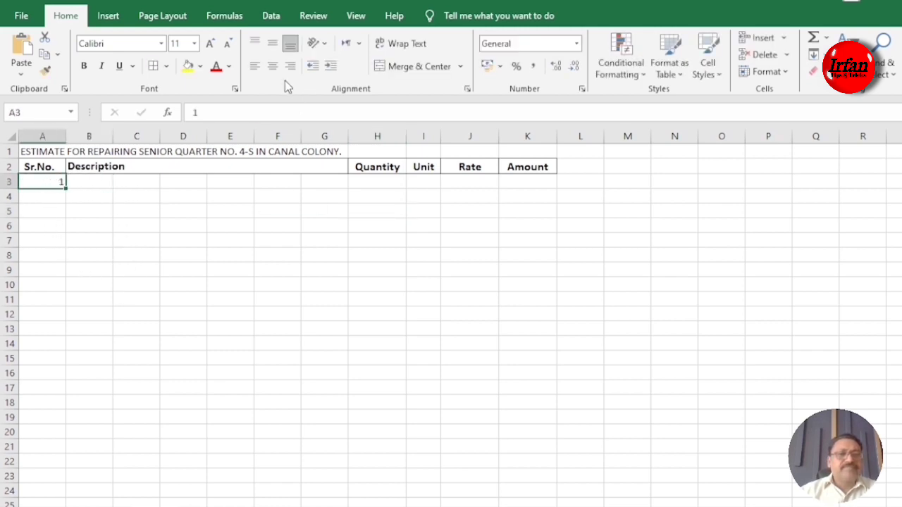
{"action": "left_click", "coordinate": [272, 66]}
Switch to the market rates PDF, look up the Iron Work chapter in the contents on page 2, and go to page 204
{"action": "left_click", "coordinate": [91, 182]}
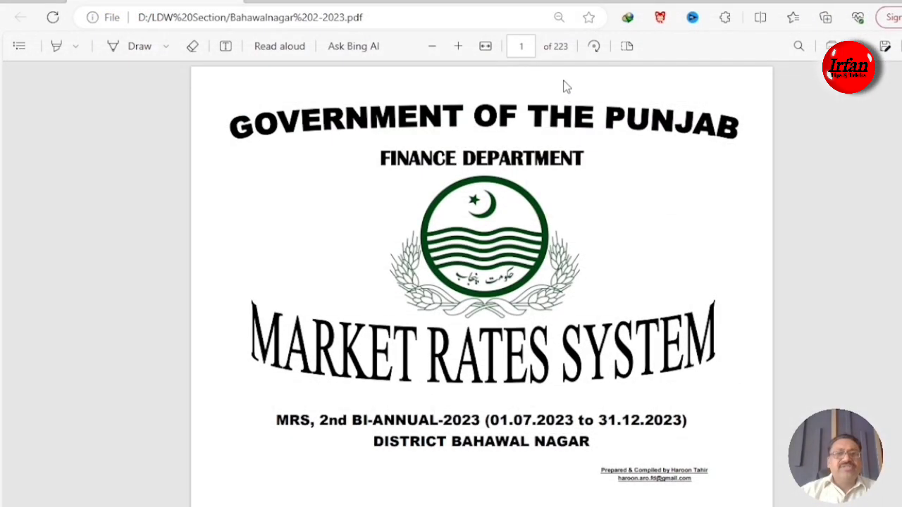
{"action": "left_click", "coordinate": [520, 46]}
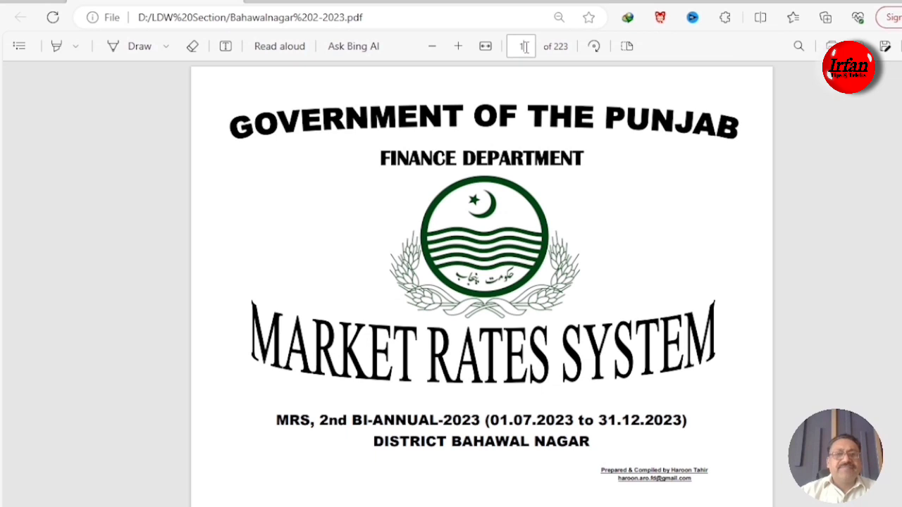
{"action": "type", "text": "2"}
{"action": "key", "text": "Return"}
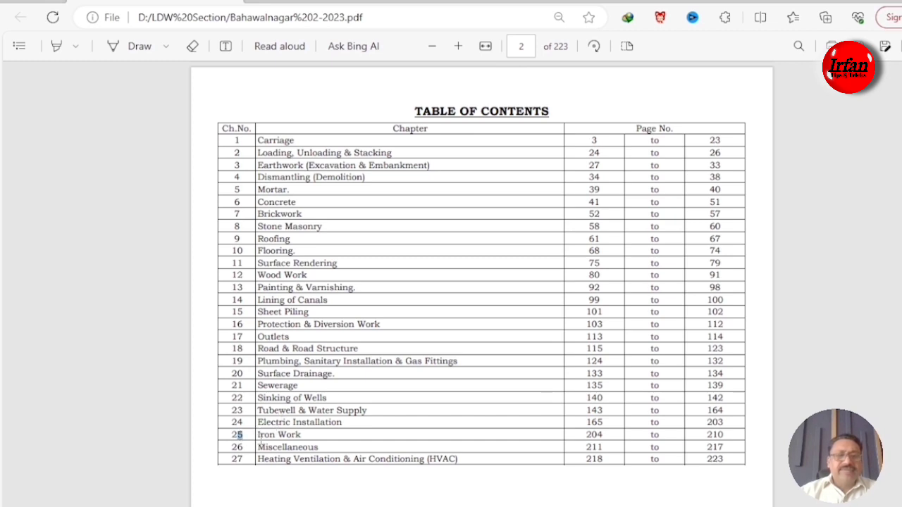
{"action": "left_click_drag", "start_coordinate": [260, 440], "coordinate": [620, 432]}
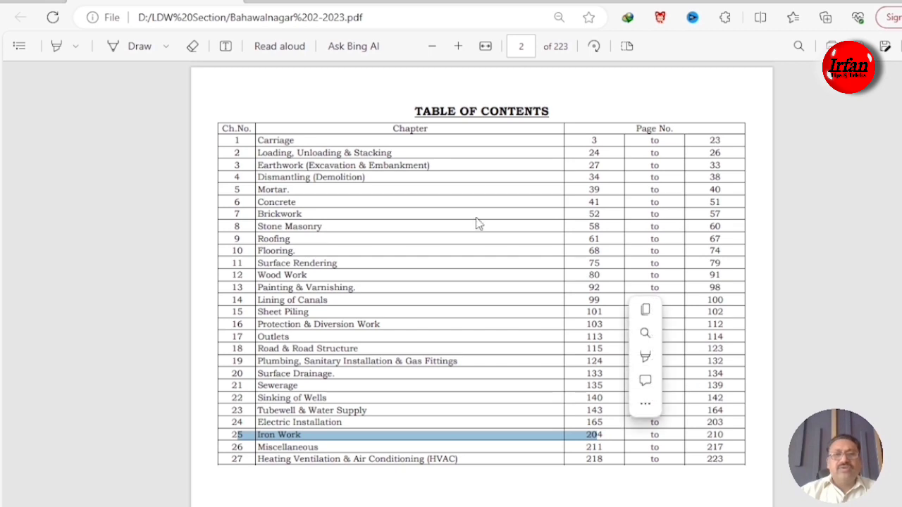
{"action": "left_click", "coordinate": [530, 43]}
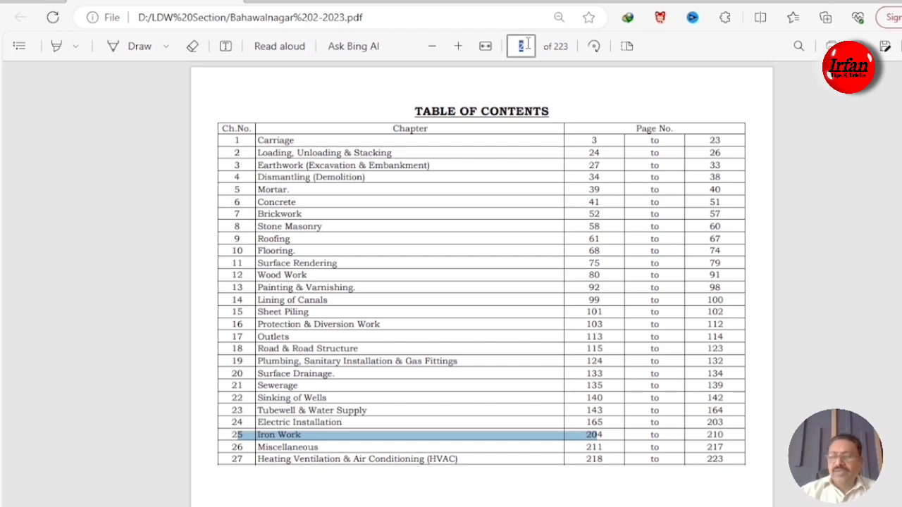
{"action": "type", "text": "204"}
{"action": "key", "text": "Return"}
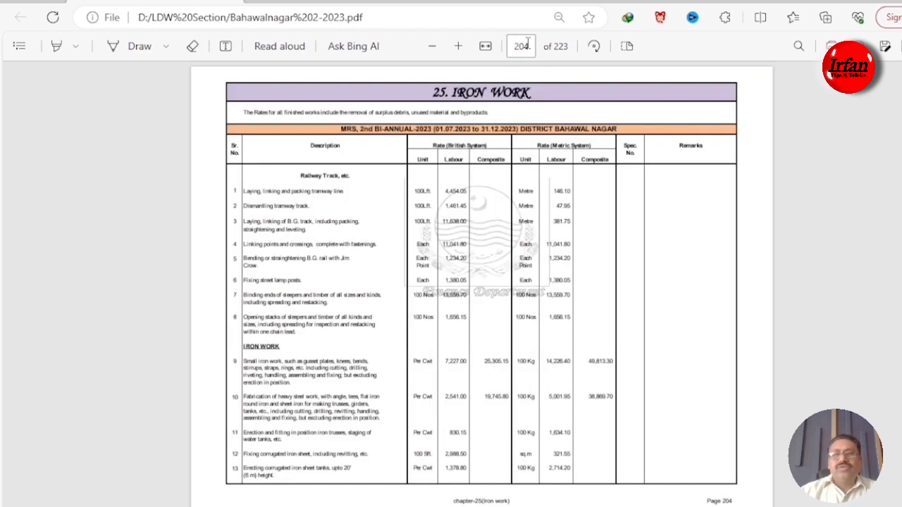
Copy the description of item 10, fabrication of heavy steel work, from the PDF into cell B3 of the estimate as text only
{"action": "left_click", "coordinate": [458, 46]}
{"action": "left_click_drag", "start_coordinate": [133, 324], "coordinate": [335, 357]}
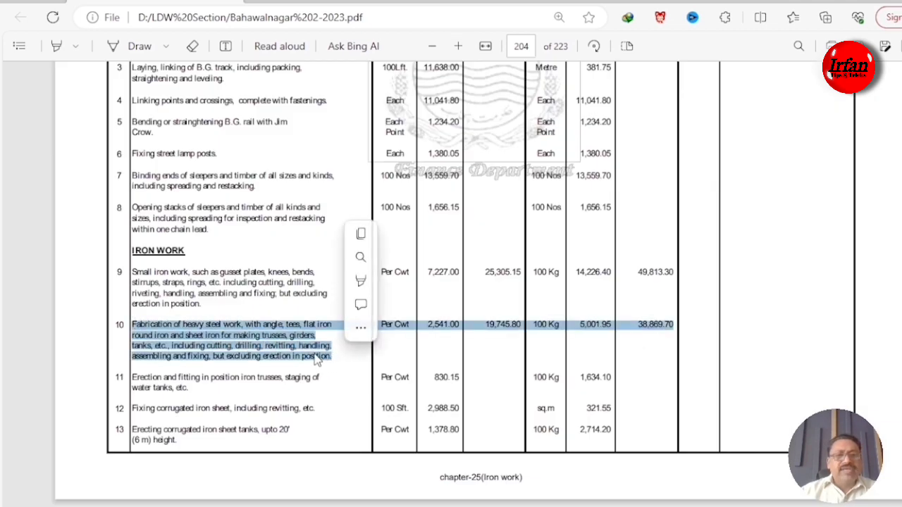
{"action": "left_click", "coordinate": [362, 235]}
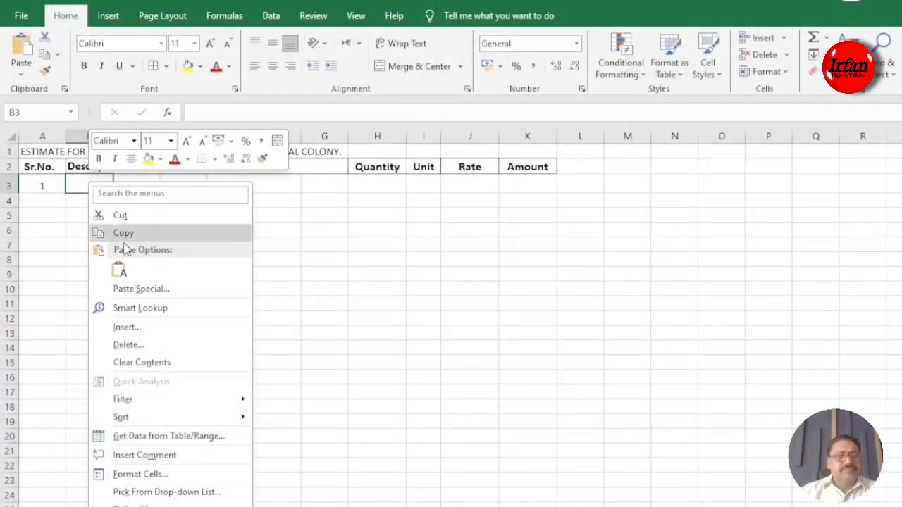
{"action": "left_click", "coordinate": [120, 270]}
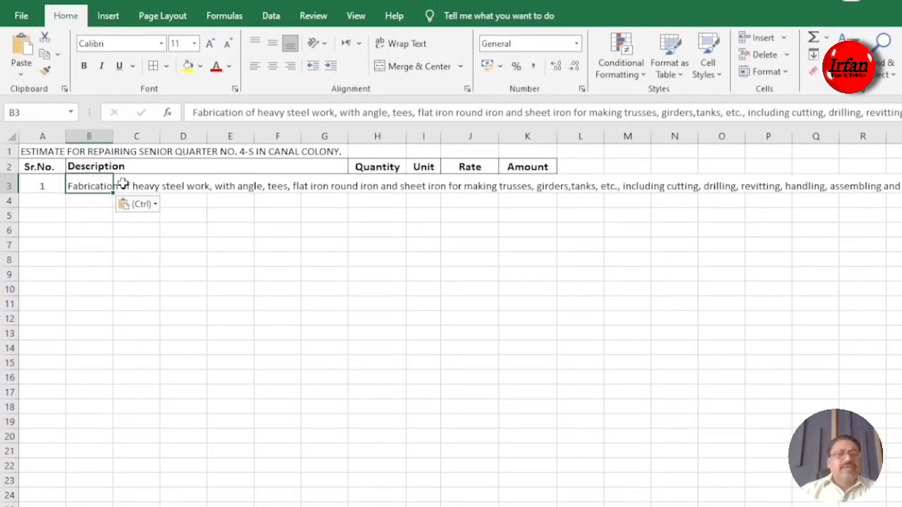
Merge cells B3 to G3 and wrap the steel work description within them
{"action": "left_click_drag", "start_coordinate": [74, 182], "coordinate": [320, 183]}
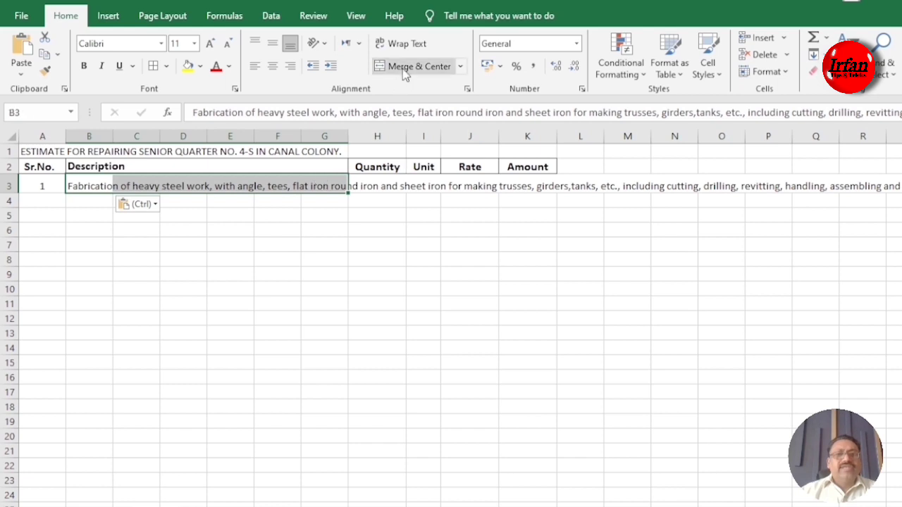
{"action": "left_click", "coordinate": [405, 71]}
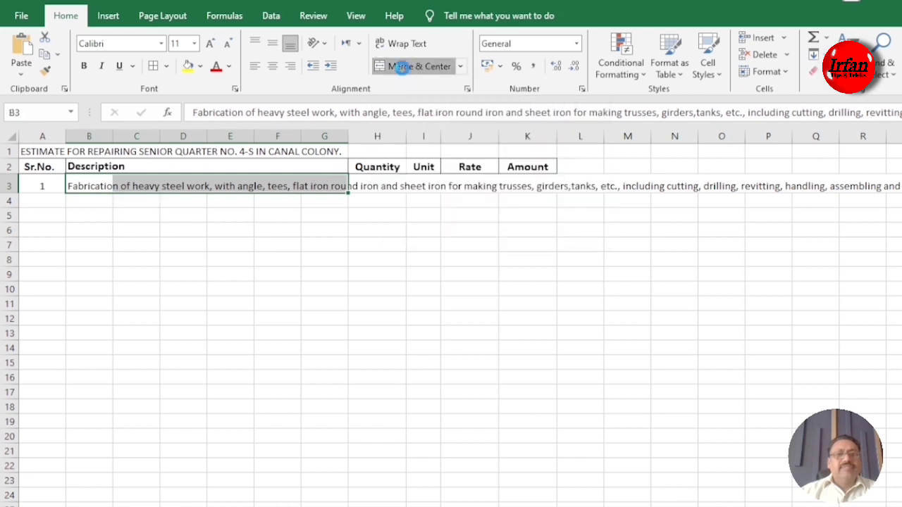
{"action": "left_click", "coordinate": [398, 47]}
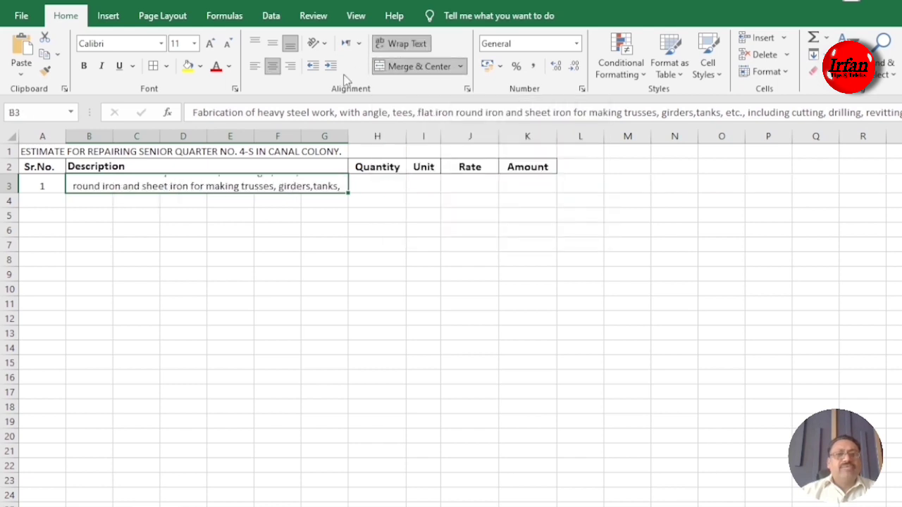
Align the steel work description to the top left and increase the height of row 3 until all its lines fit
{"action": "left_click", "coordinate": [255, 65]}
{"action": "left_click", "coordinate": [258, 43]}
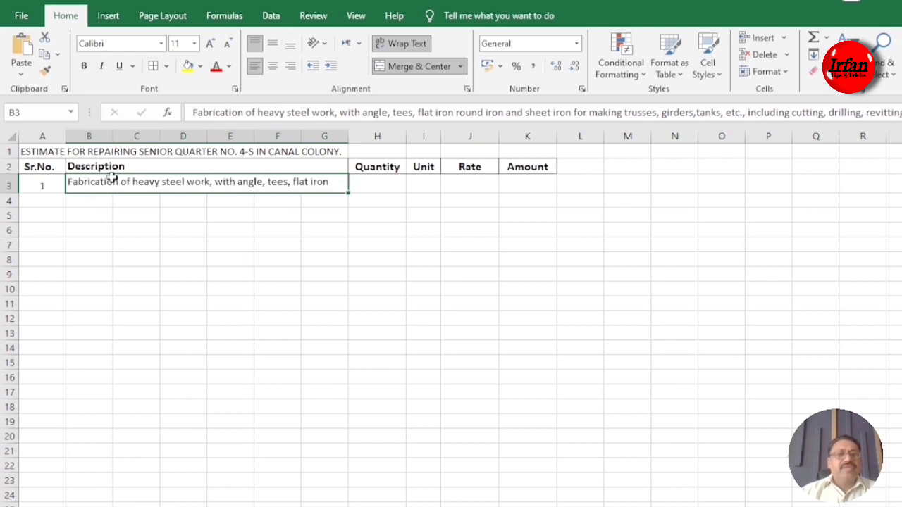
{"action": "left_click_drag", "start_coordinate": [15, 195], "coordinate": [6, 245]}
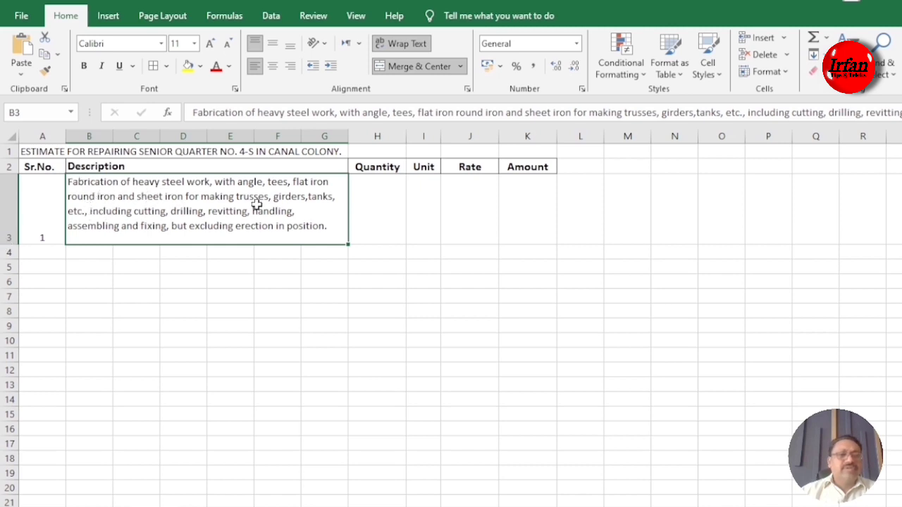
Paste the item text T. Iron 1½ x 1½ x ¼" into cell B4 and widen column B to fit it
{"action": "double_click", "coordinate": [85, 254]}
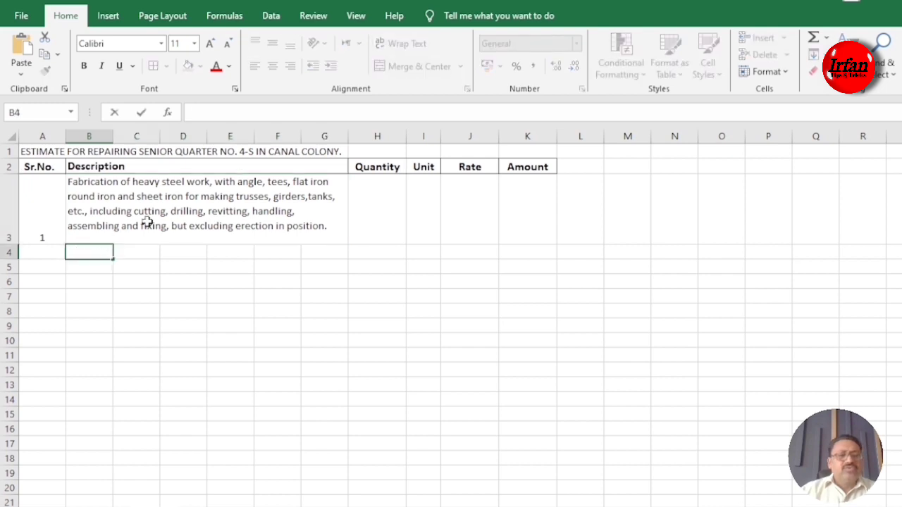
{"action": "key", "text": "ctrl+v"}
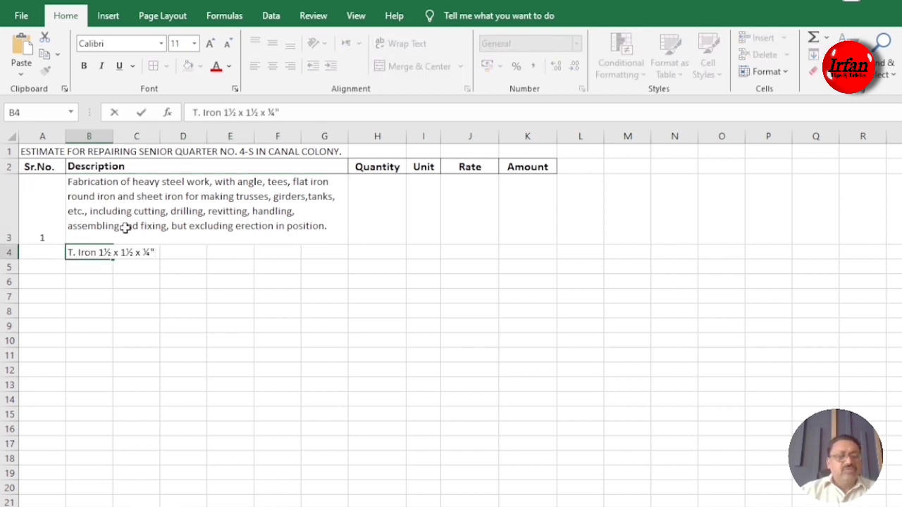
{"action": "key", "text": "Tab"}
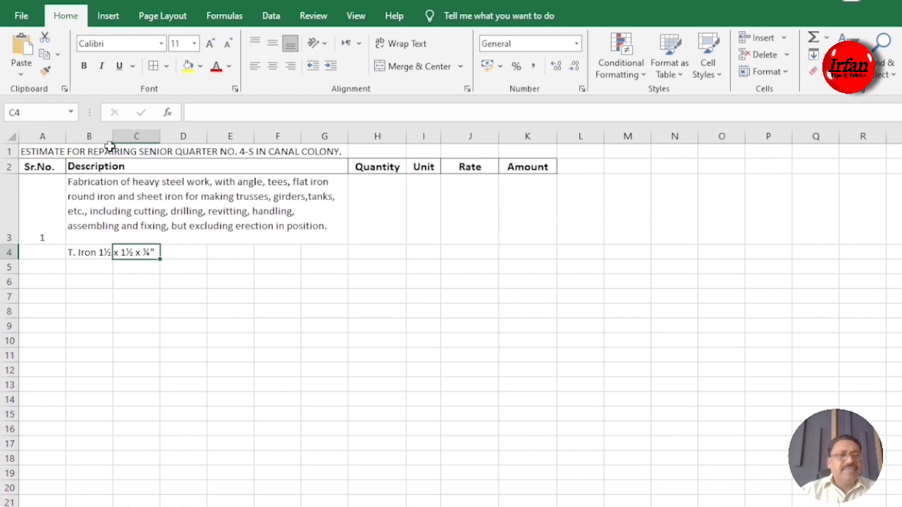
{"action": "left_click_drag", "start_coordinate": [113, 136], "coordinate": [177, 138]}
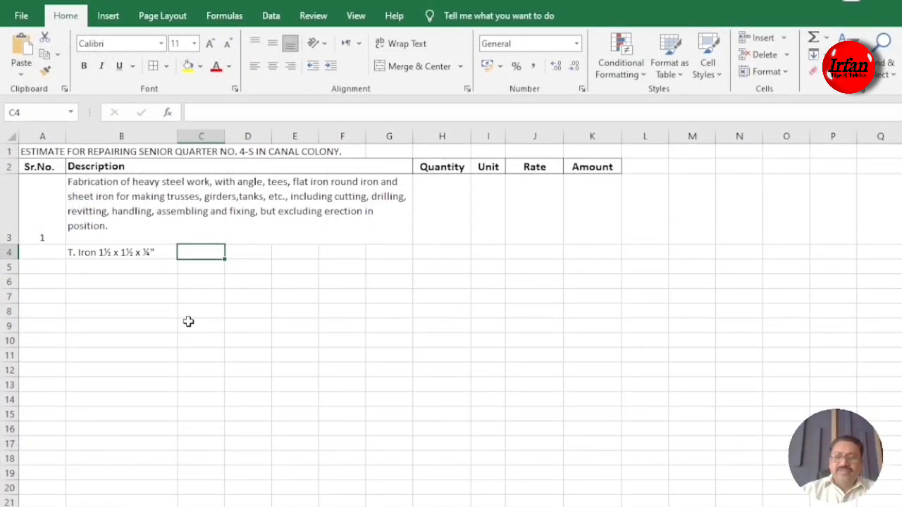
Fill the T. Iron row with 8 in C4, 19 in D4, a dash in E4 and an equals sign in F4
{"action": "type", "text": "8"}
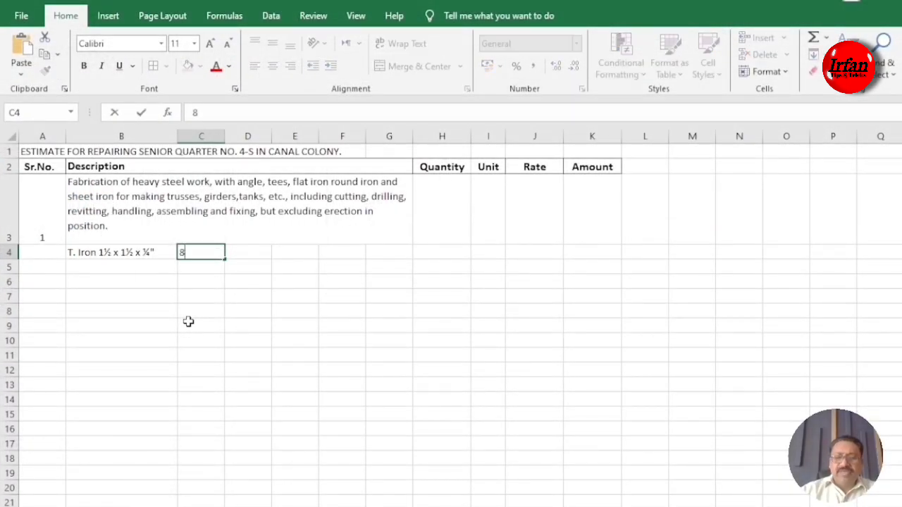
{"action": "key", "text": "Tab"}
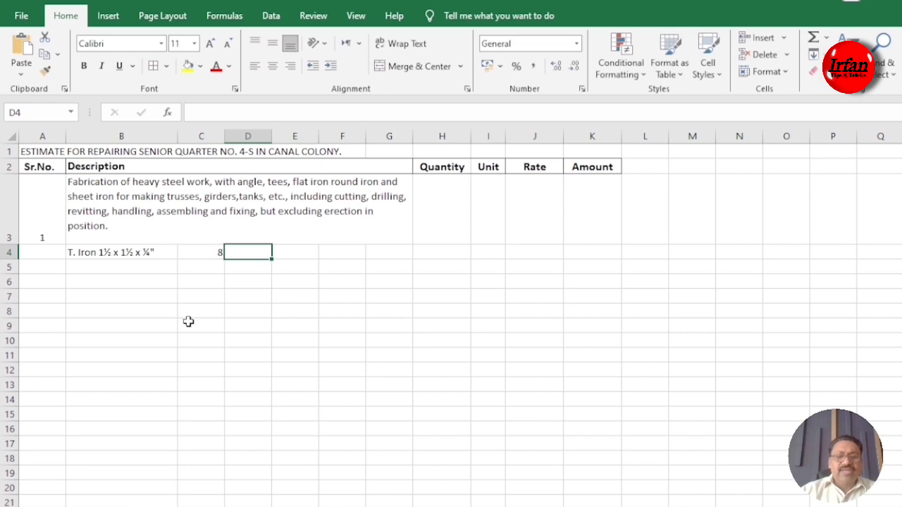
{"action": "type", "text": "19"}
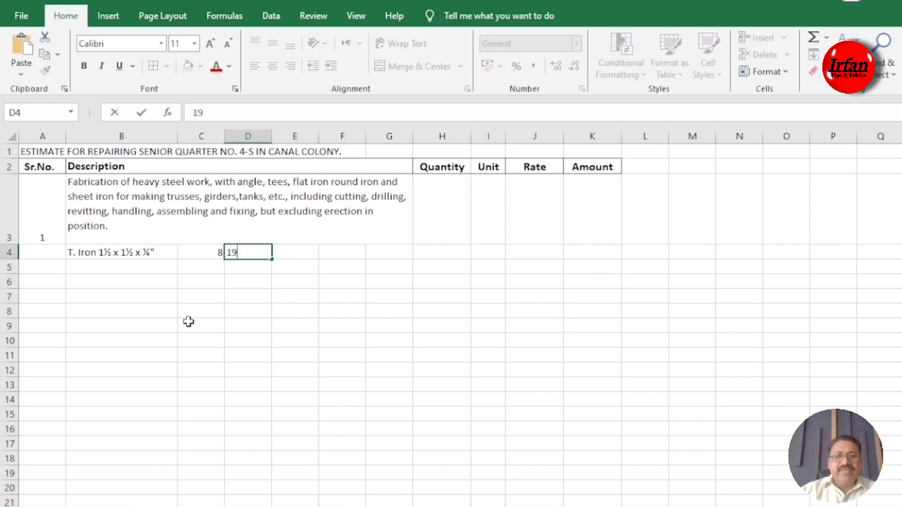
{"action": "key", "text": "Tab"}
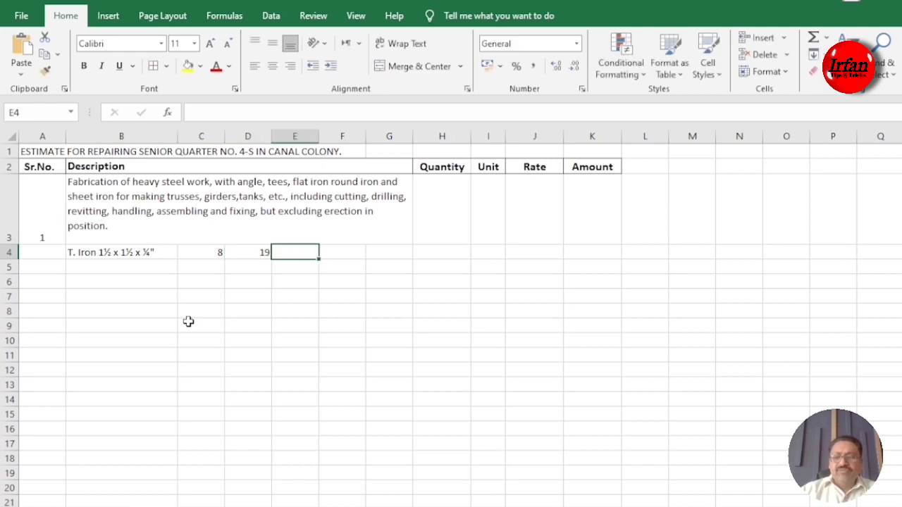
{"action": "type", "text": "-"}
{"action": "key", "text": "Tab"}
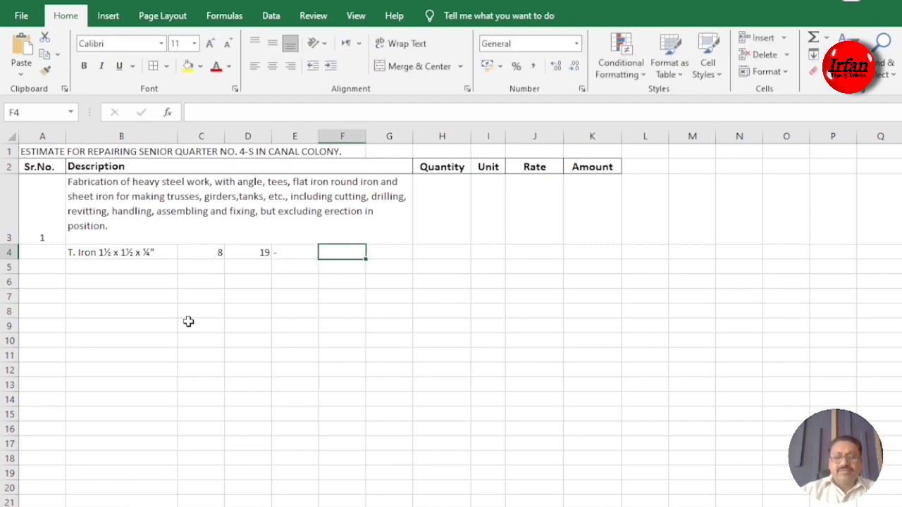
{"action": "type", "text": "="}
{"action": "key", "text": "Tab"}
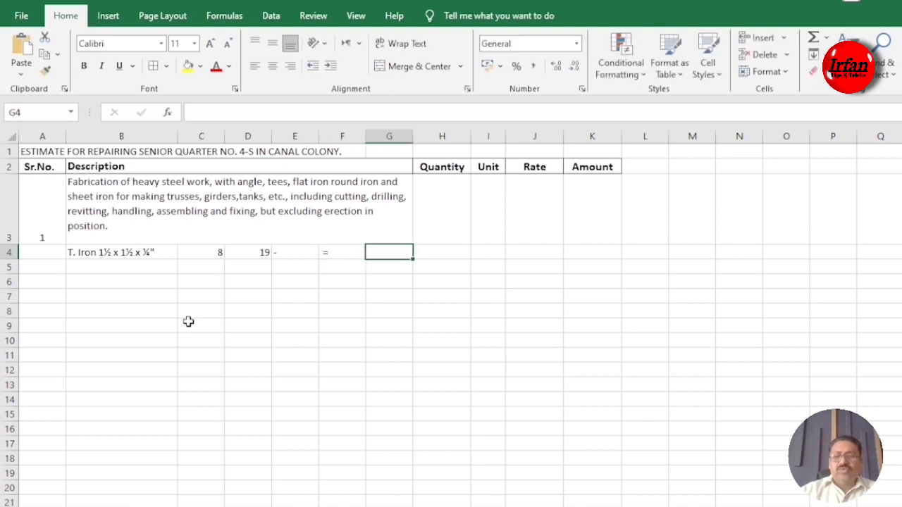
Calculate the T. Iron total in cell G4 with the formula =C4*D4
{"action": "type", "text": "="}
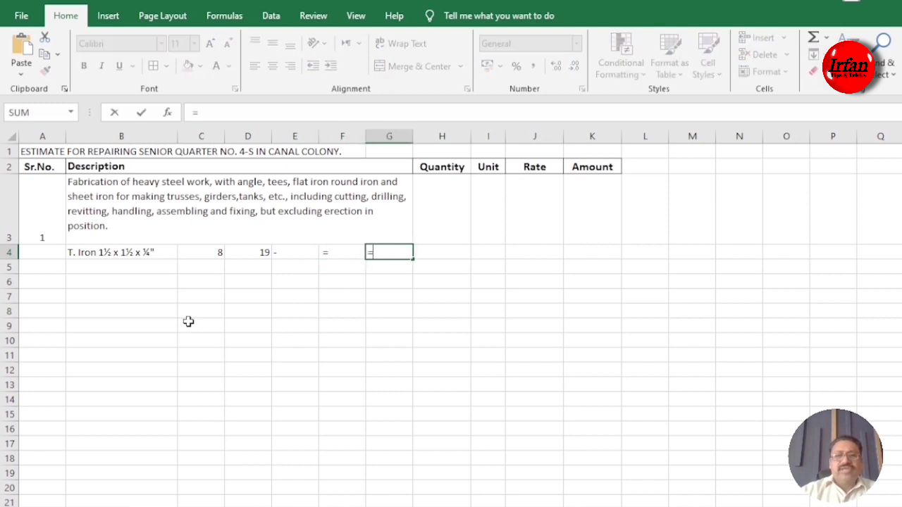
{"action": "left_click", "coordinate": [211, 255]}
{"action": "type", "text": "*"}
{"action": "left_click", "coordinate": [237, 252]}
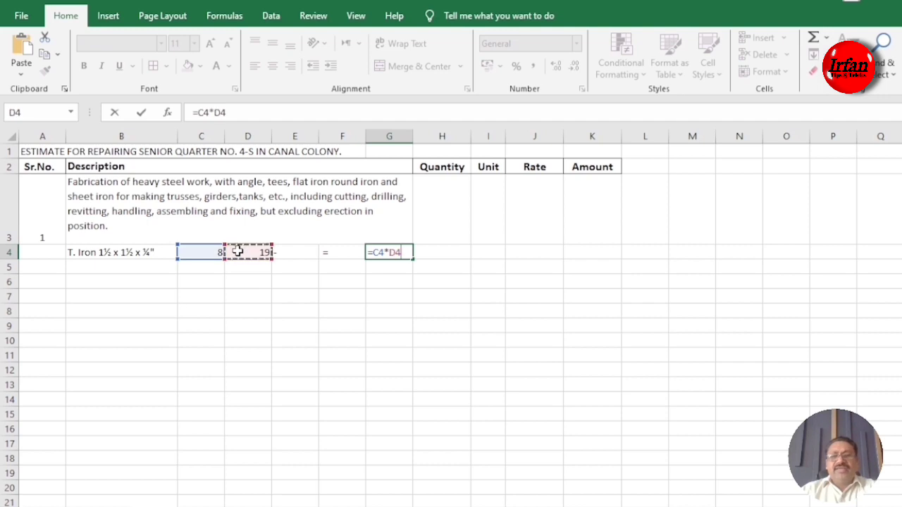
{"action": "key", "text": "Return"}
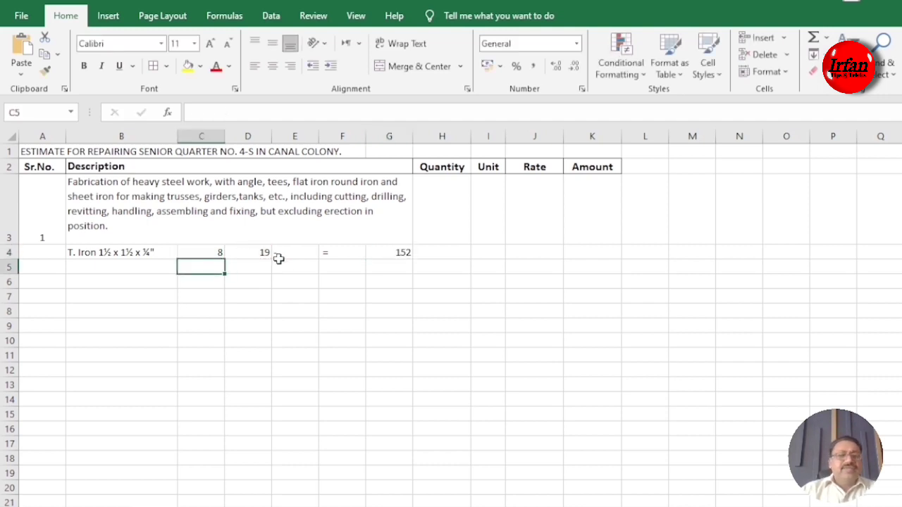
Apply the custom number format General "Rft" to the T. Iron total in cell G4
{"action": "left_click", "coordinate": [397, 252]}
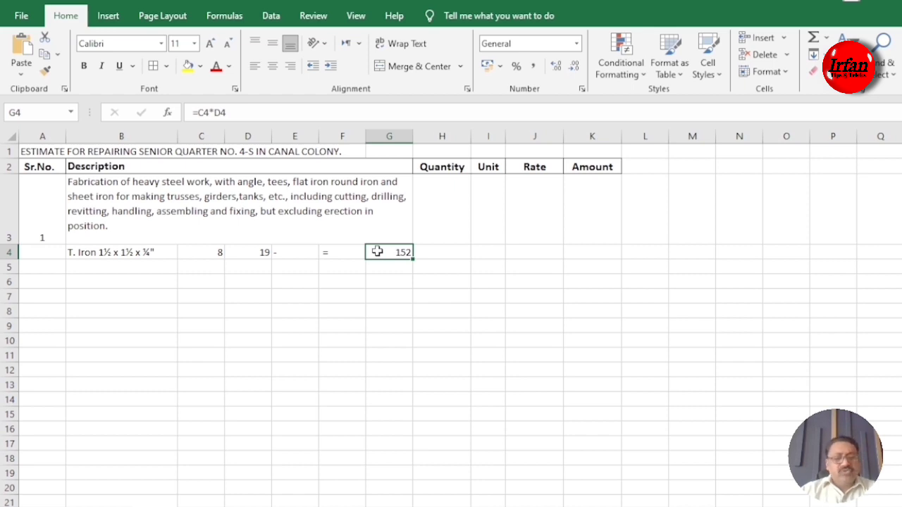
{"action": "key", "text": "ctrl+1"}
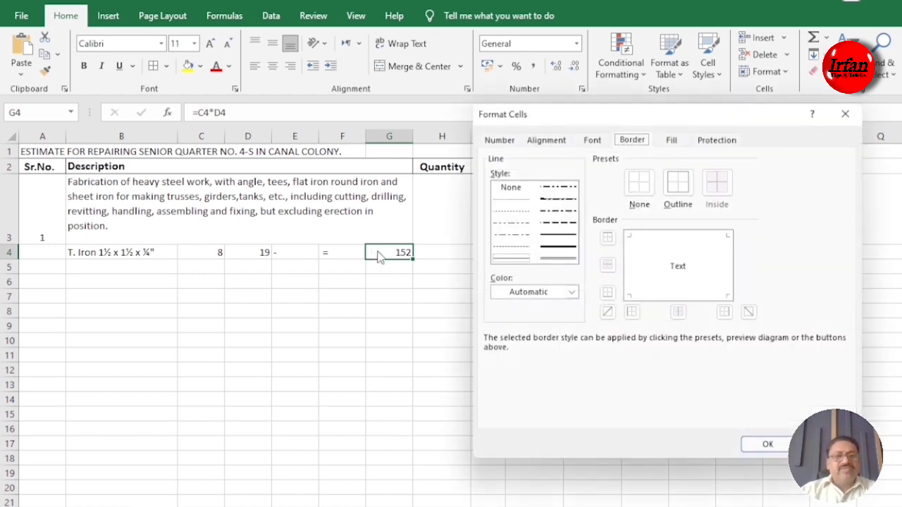
{"action": "left_click", "coordinate": [502, 144]}
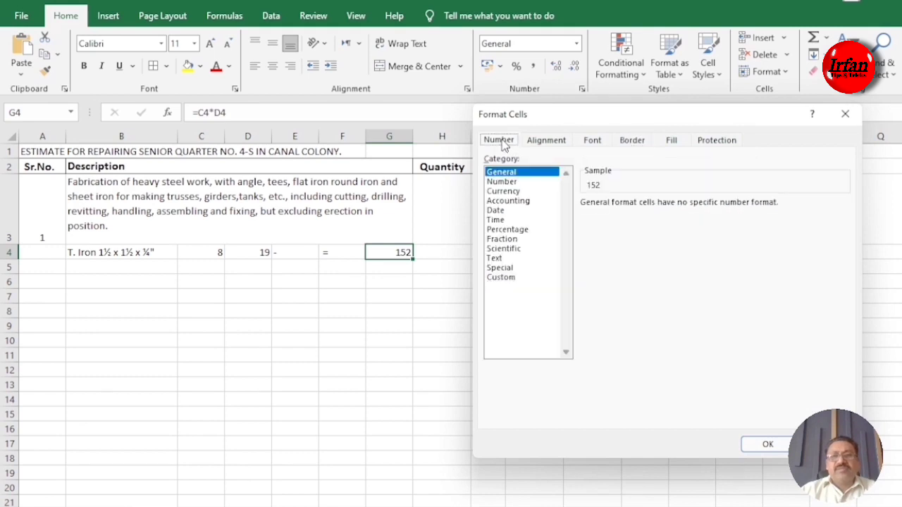
{"action": "left_click", "coordinate": [502, 279]}
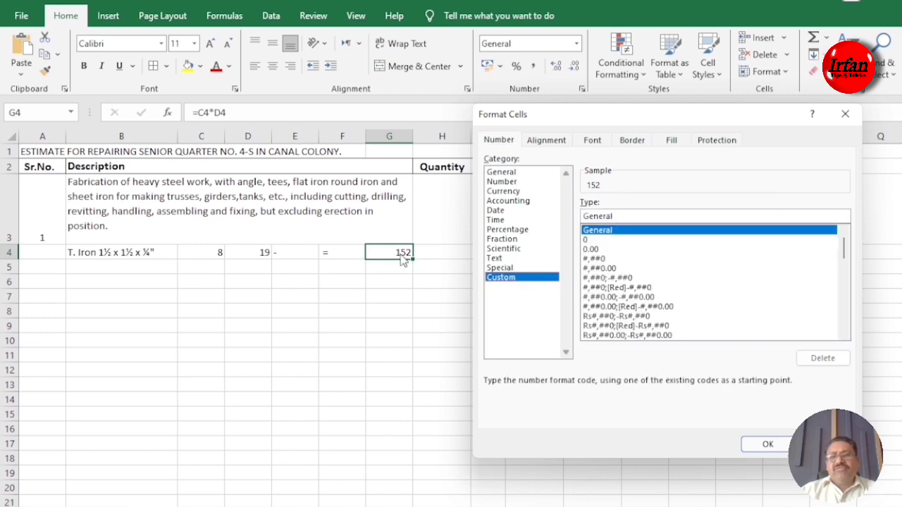
{"action": "left_click", "coordinate": [618, 216]}
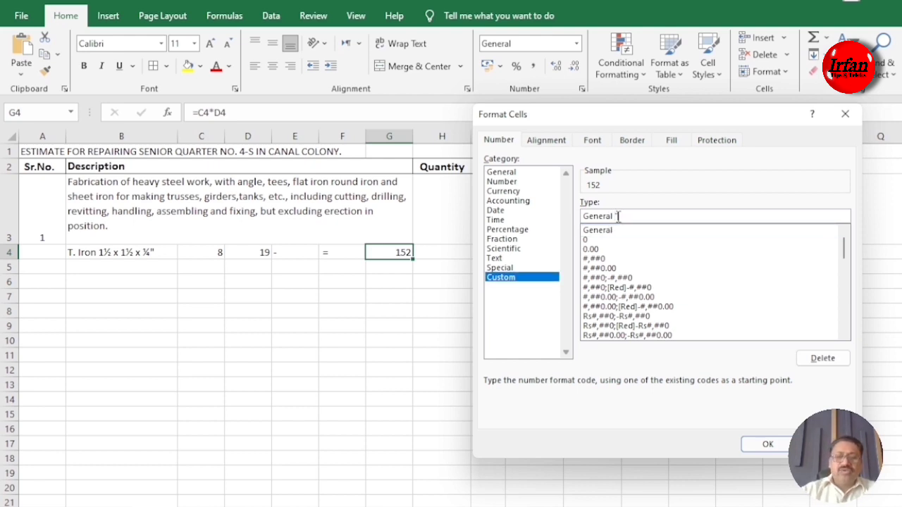
{"action": "type", "text": "\"Rst"}
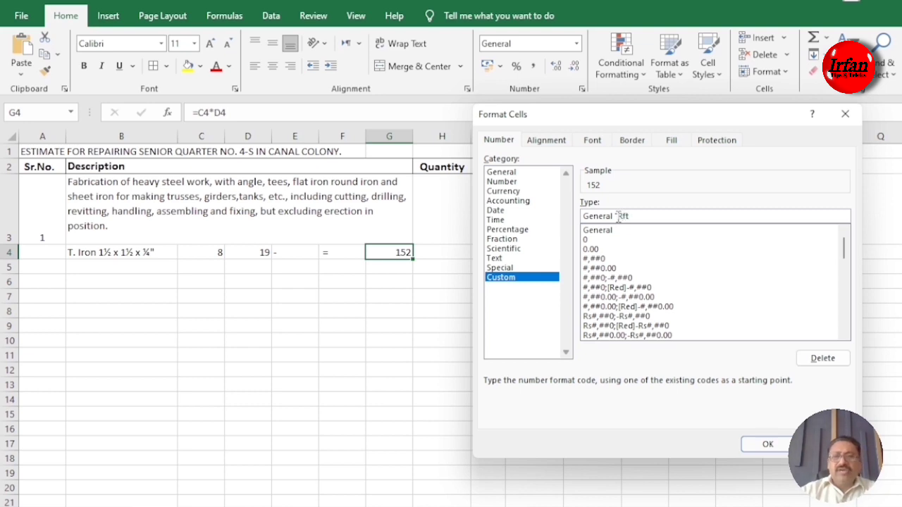
{"action": "type", "text": "\""}
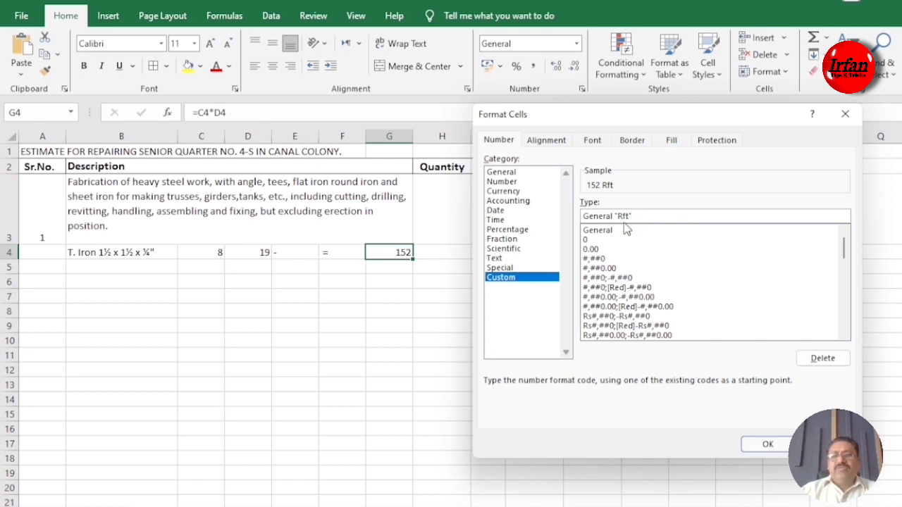
{"action": "left_click", "coordinate": [768, 446]}
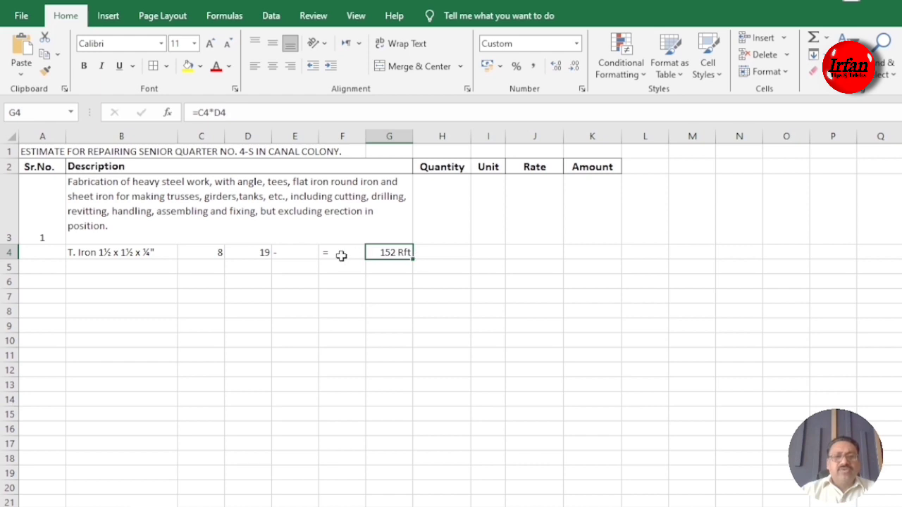
Link cell C5 to the running-feet total with =G4 and enter the weight factor 1.0662 in D5
{"action": "left_click", "coordinate": [218, 266]}
{"action": "type", "text": "="}
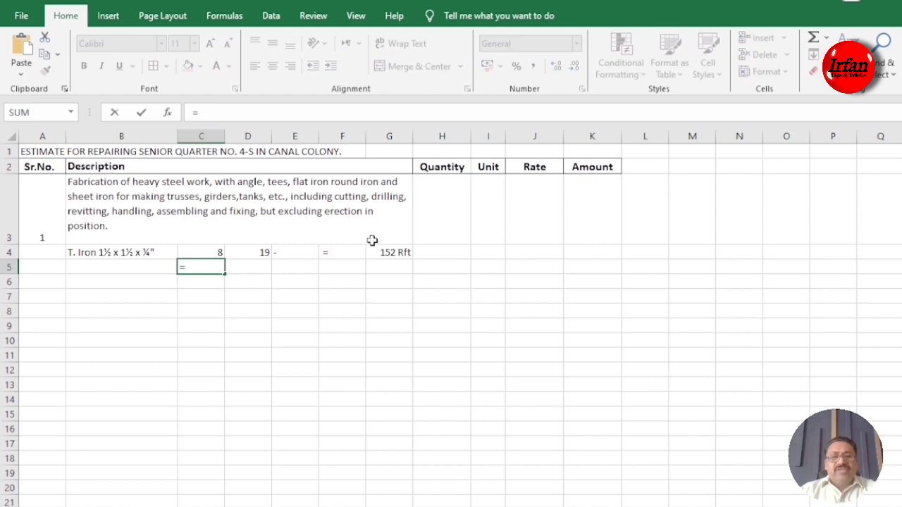
{"action": "left_click", "coordinate": [382, 252]}
{"action": "key", "text": "Tab"}
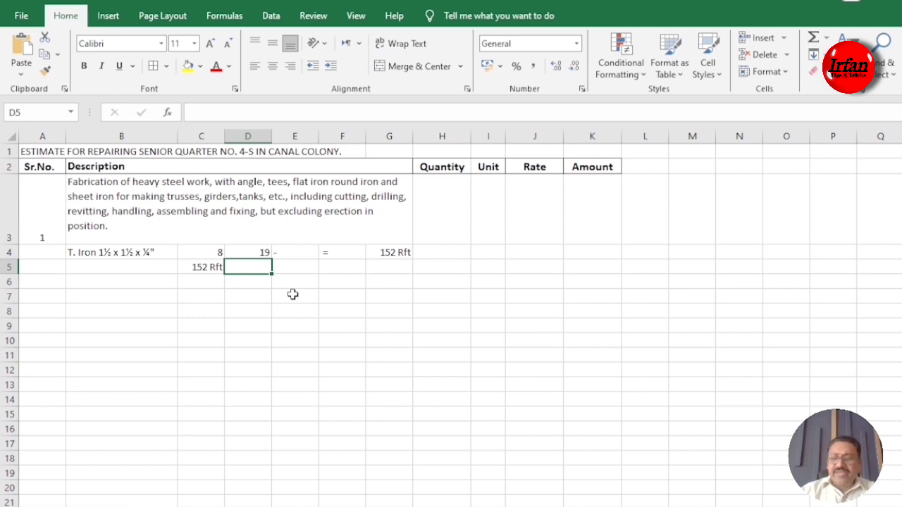
{"action": "type", "text": "1."}
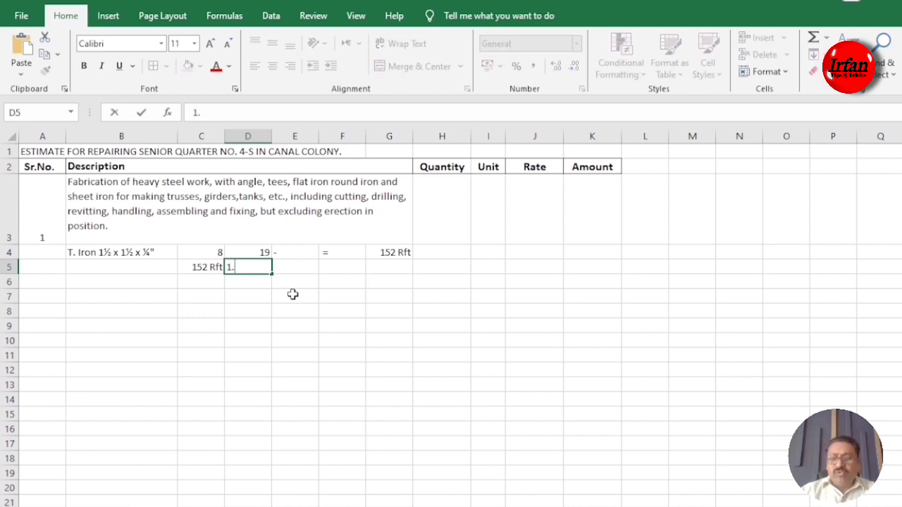
{"action": "type", "text": "0662"}
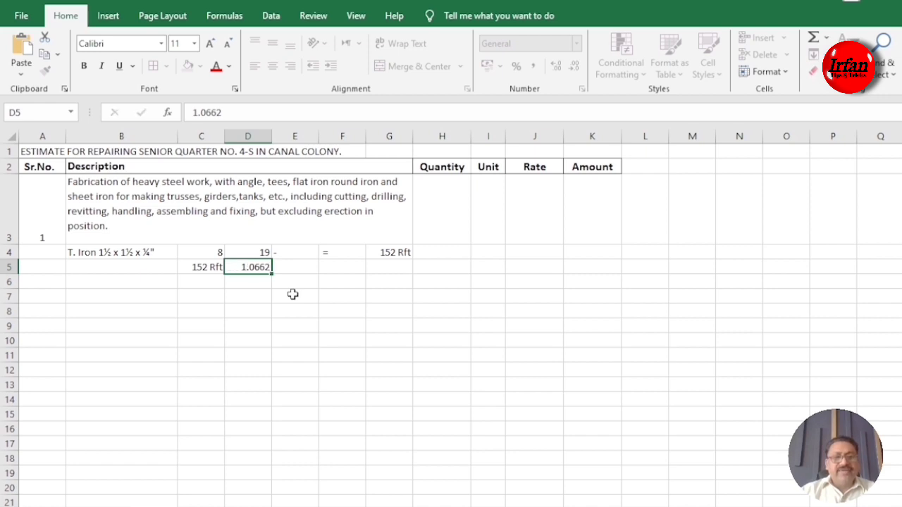
Copy the equals sign and the multiplication formula from F4:G4 into F5:G5
{"action": "key", "text": "Tab"}
{"action": "key", "text": "Tab"}
{"action": "key", "text": "Tab"}
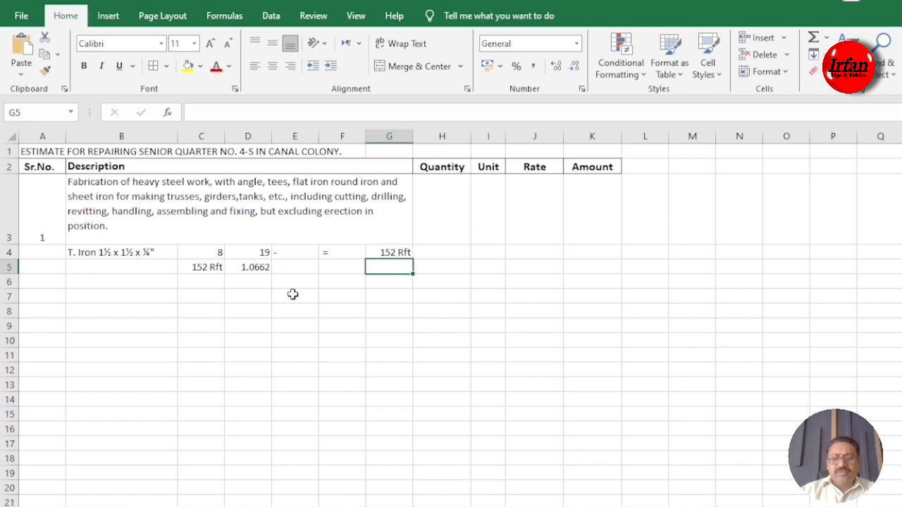
{"action": "key", "text": "Left"}
{"action": "key", "text": "Up"}
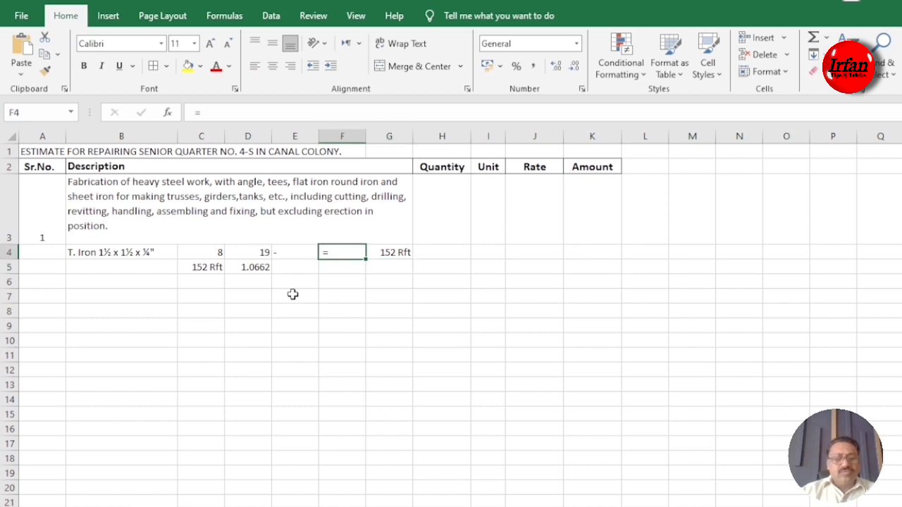
{"action": "key", "text": "shift+Right"}
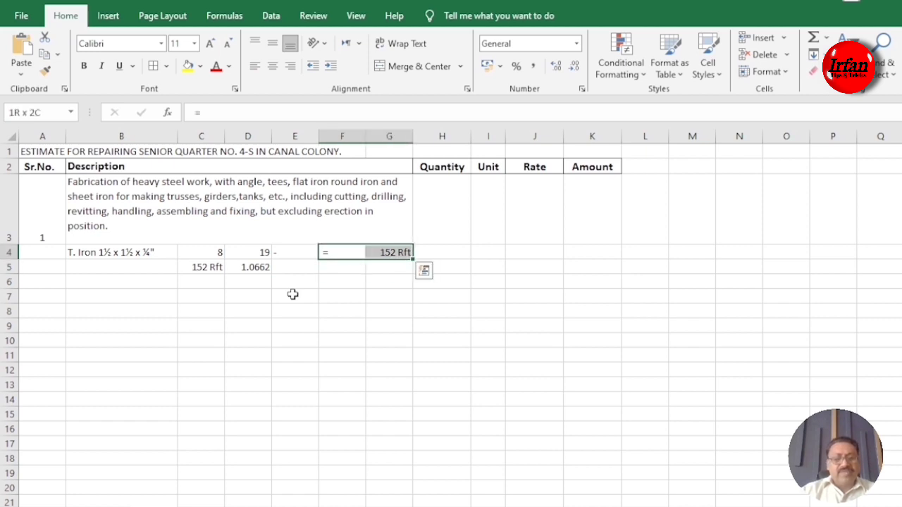
{"action": "key", "text": "ctrl+c"}
{"action": "key", "text": "Down"}
{"action": "key", "text": "ctrl+v"}
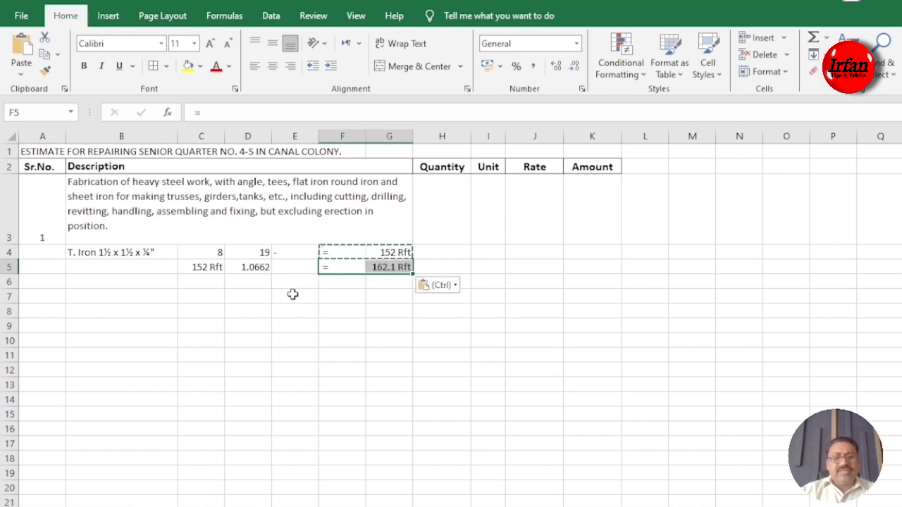
{"action": "key", "text": "Right"}
{"action": "key", "text": "Escape"}
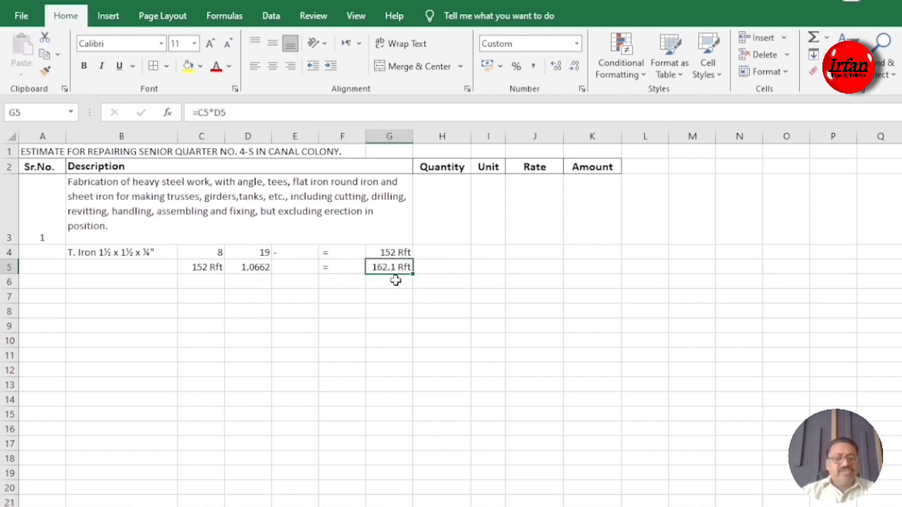
Change the custom number format of cell G5 to General "KG"
{"action": "key", "text": "ctrl+1"}
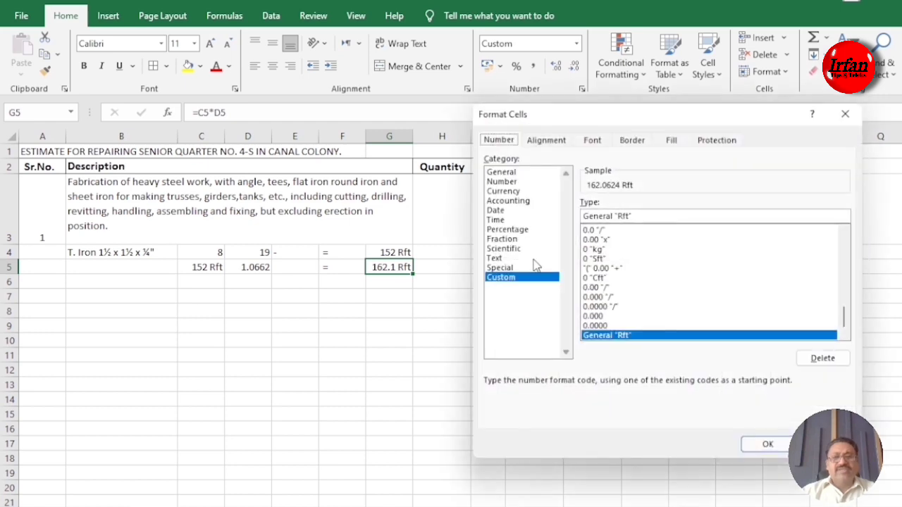
{"action": "left_click", "coordinate": [629, 216]}
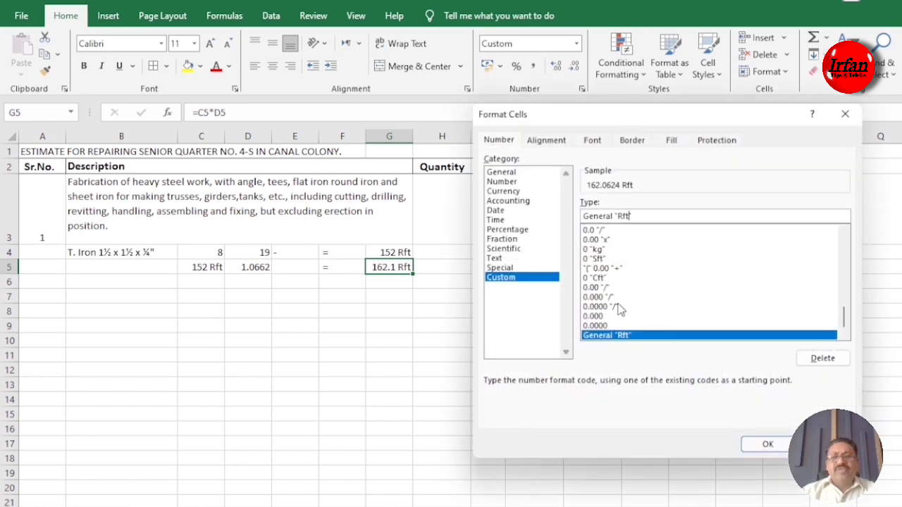
{"action": "key", "text": "BackSpace"}
{"action": "key", "text": "BackSpace"}
{"action": "key", "text": "BackSpace"}
{"action": "key", "text": "BackSpace"}
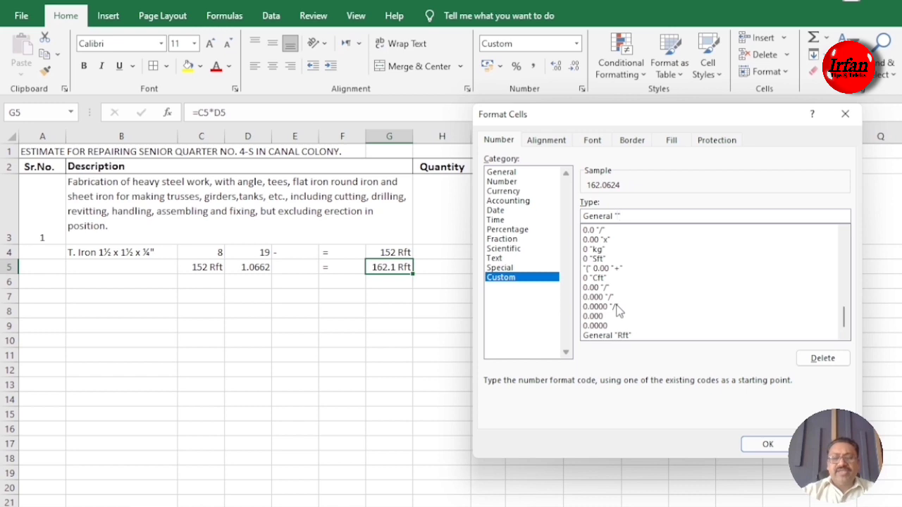
{"action": "type", "text": "KG\""}
{"action": "key", "text": "Return"}
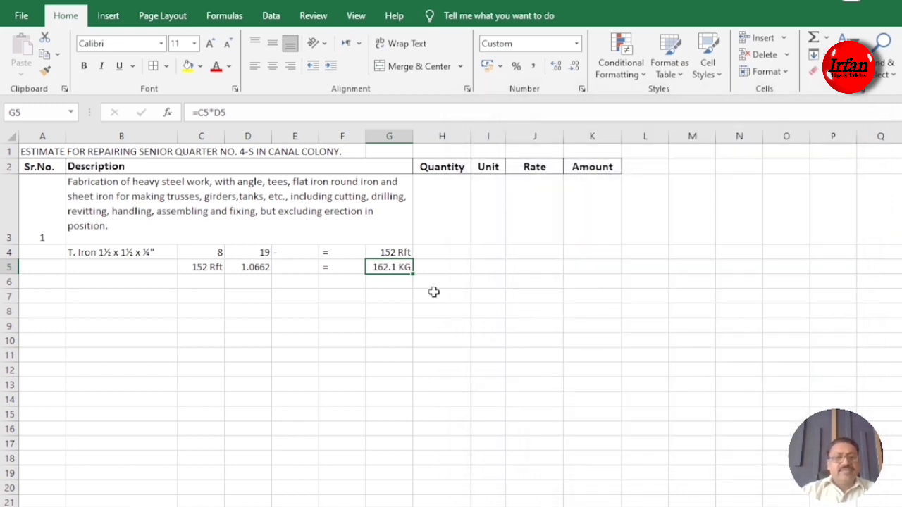
Bring the T. Iron weight into the Quantity column with the formula =G5 in cell H5
{"action": "key", "text": "Right"}
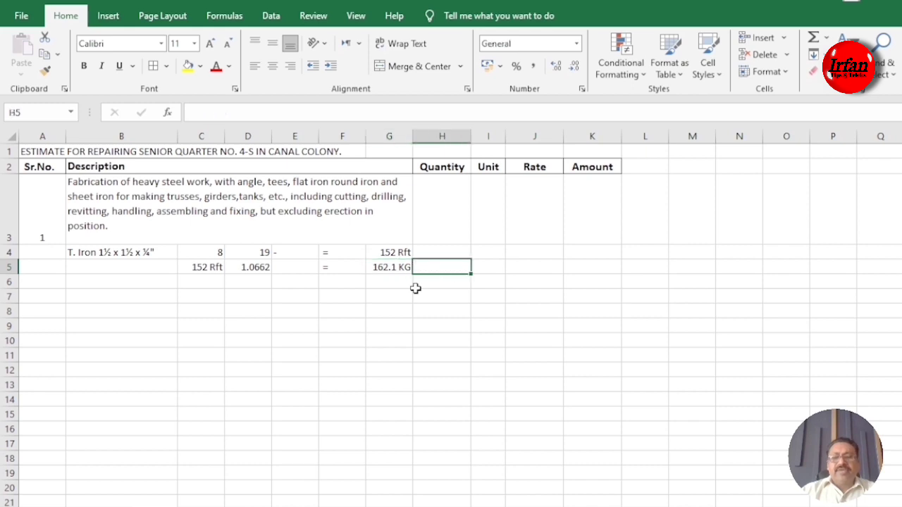
{"action": "type", "text": "=g5"}
{"action": "key", "text": "Tab"}
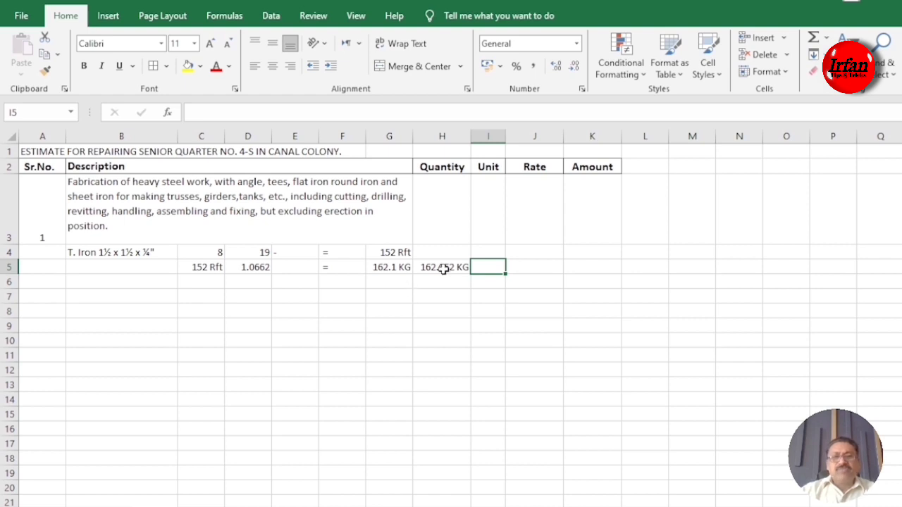
Delete the Unit column and copy the heavy steel fabrication rate 5,001.95 per 100 Kg from the rates PDF into cell I5
{"action": "right_click", "coordinate": [490, 138]}
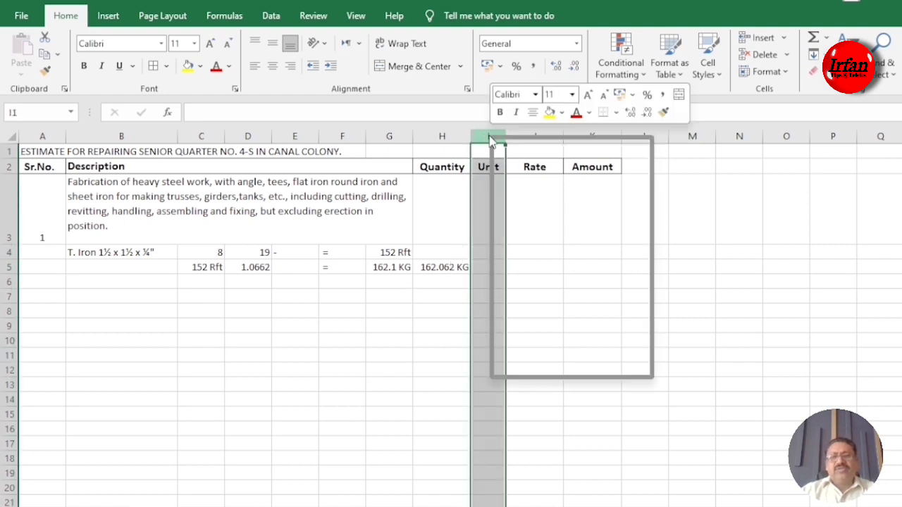
{"action": "left_click", "coordinate": [526, 280]}
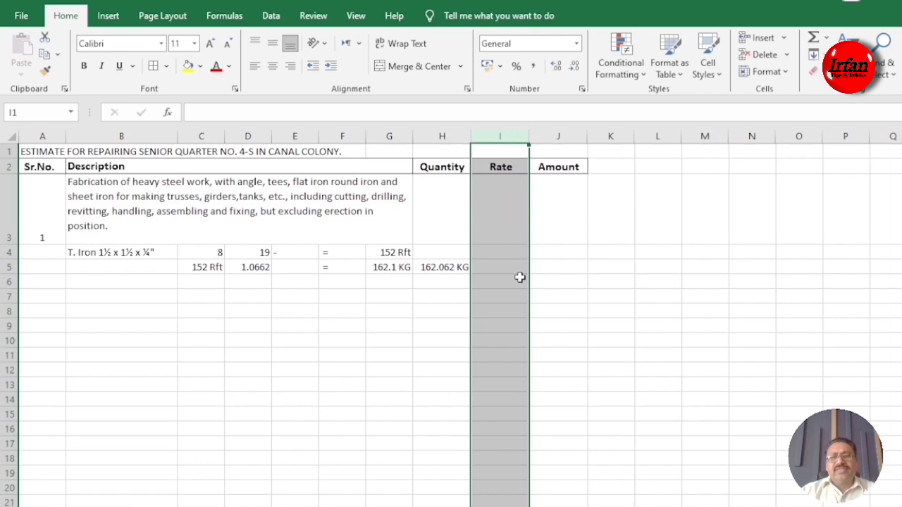
{"action": "left_click", "coordinate": [484, 269]}
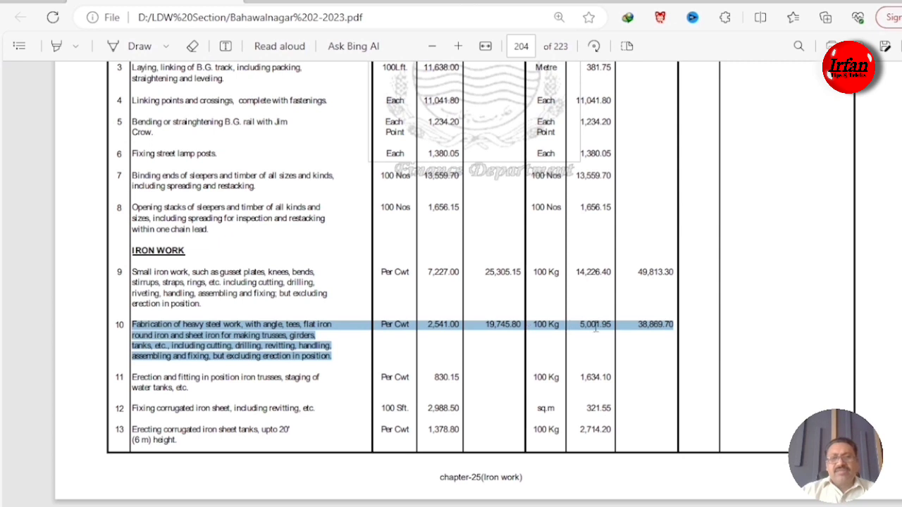
{"action": "left_click_drag", "start_coordinate": [581, 324], "coordinate": [607, 324]}
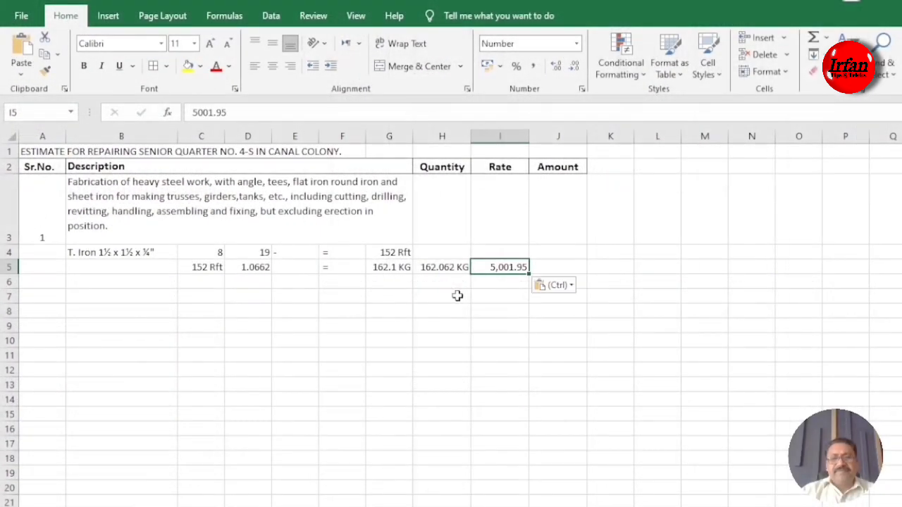
Calculate the T. Iron amount in cell J5 with the formula =H5*I5/100
{"action": "left_click", "coordinate": [548, 268]}
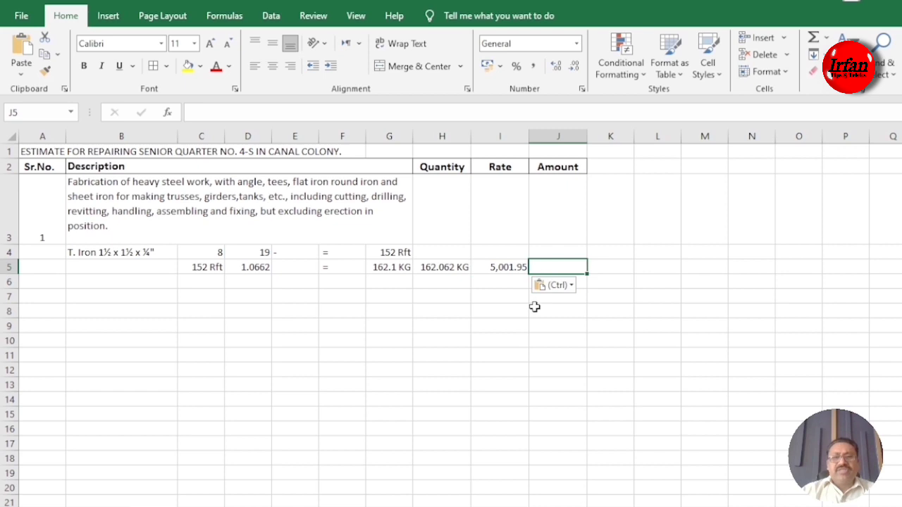
{"action": "type", "text": "="}
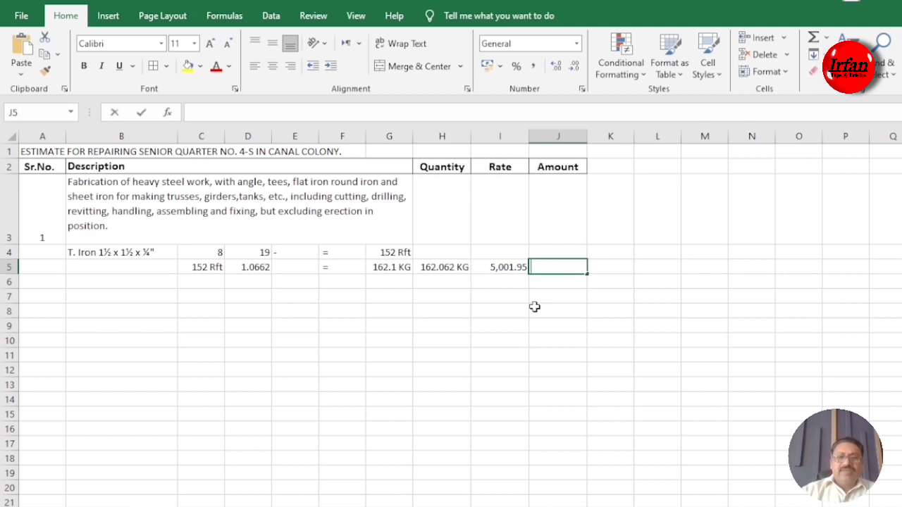
{"action": "left_click", "coordinate": [440, 269]}
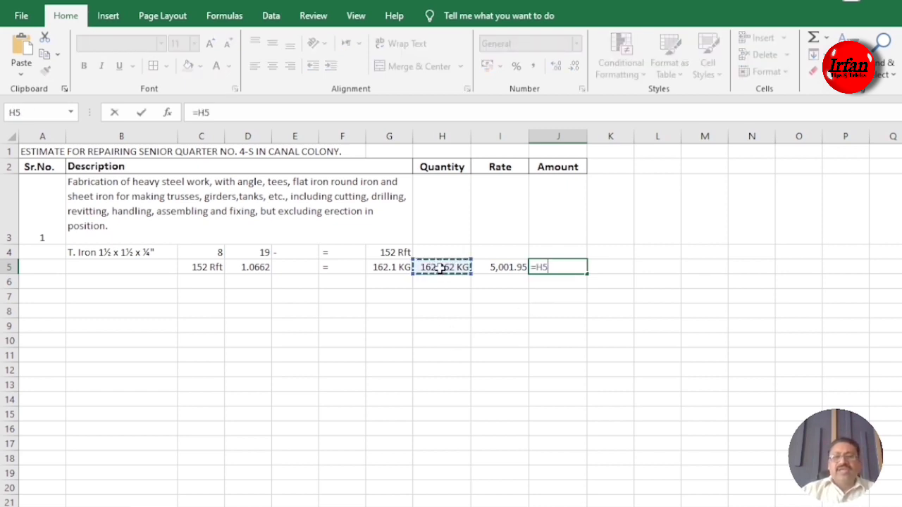
{"action": "type", "text": "*"}
{"action": "left_click", "coordinate": [501, 269]}
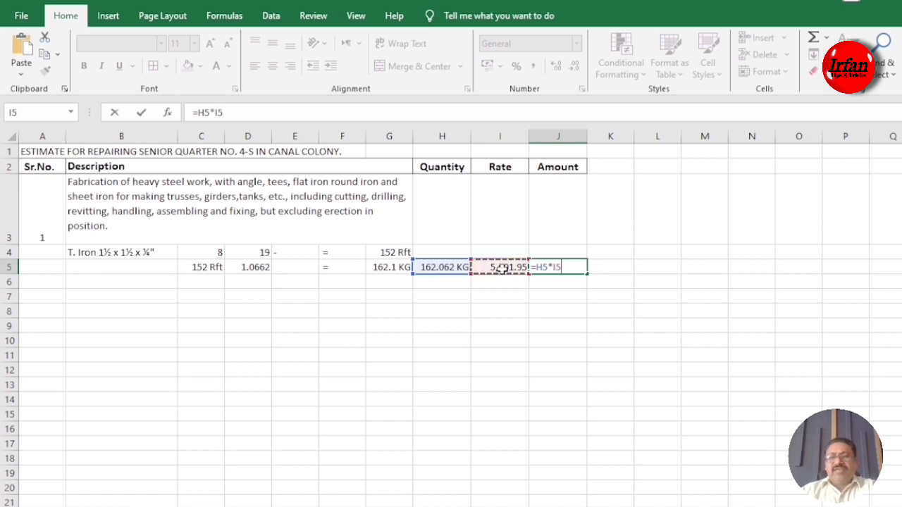
{"action": "type", "text": "/100"}
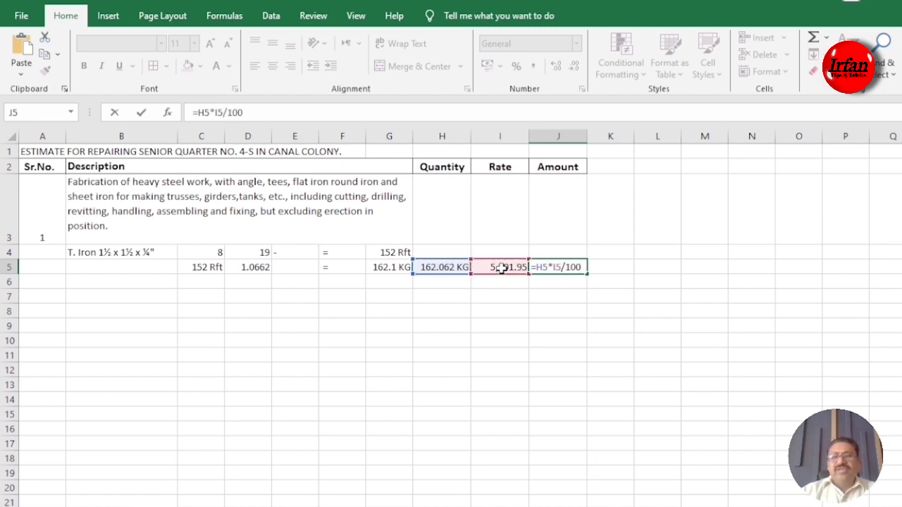
{"action": "key", "text": "Return"}
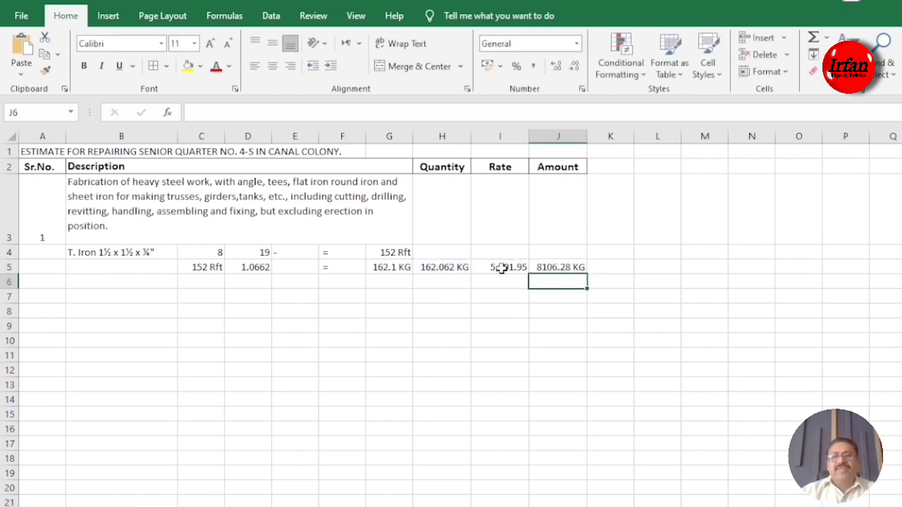
Change the custom number format of amount cell J5 to "Rs:" General and make the cell bold
{"action": "left_click", "coordinate": [555, 268]}
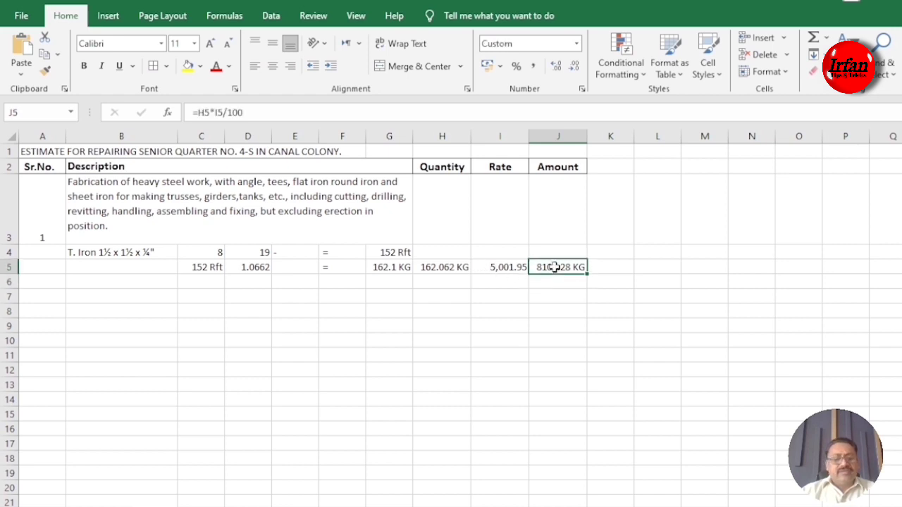
{"action": "key", "text": "ctrl+1"}
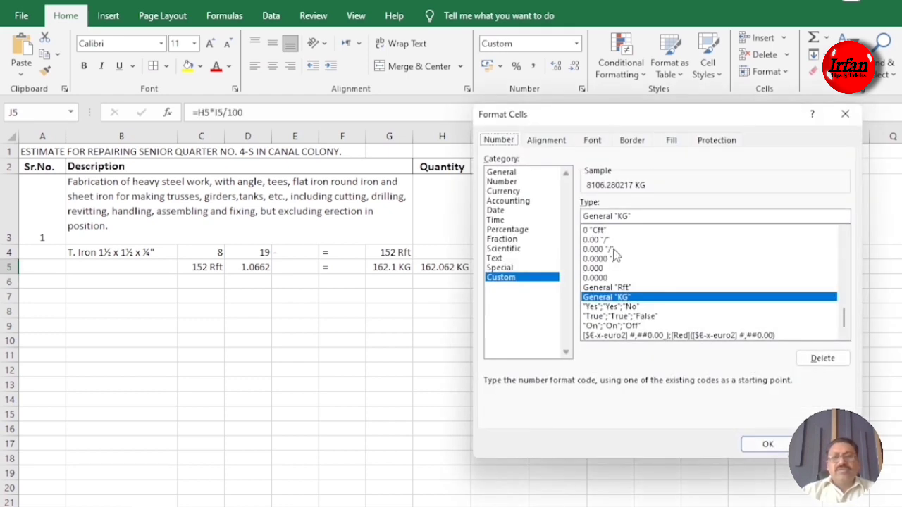
{"action": "left_click", "coordinate": [633, 216]}
{"action": "key", "text": "BackSpace"}
{"action": "key", "text": "BackSpace"}
{"action": "key", "text": "BackSpace"}
{"action": "key", "text": "BackSpace"}
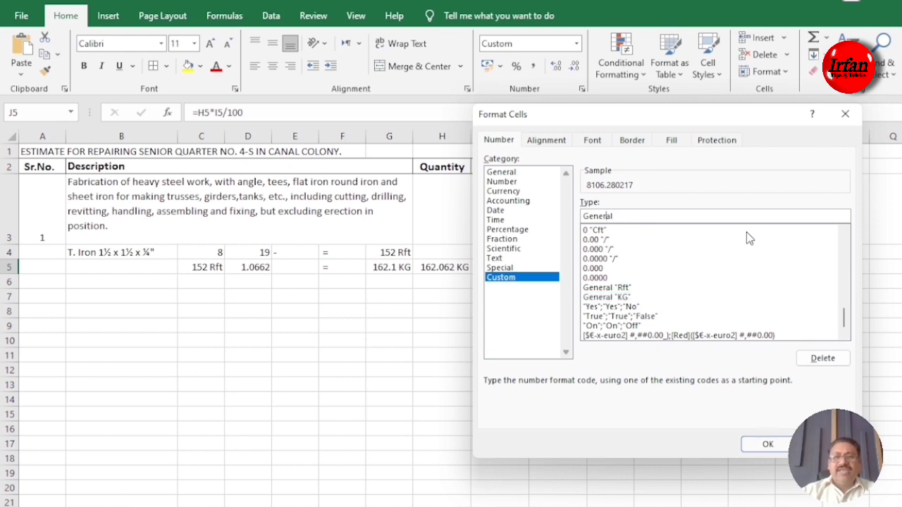
{"action": "key", "text": "Home"}
{"action": "type", "text": "\"Rs"}
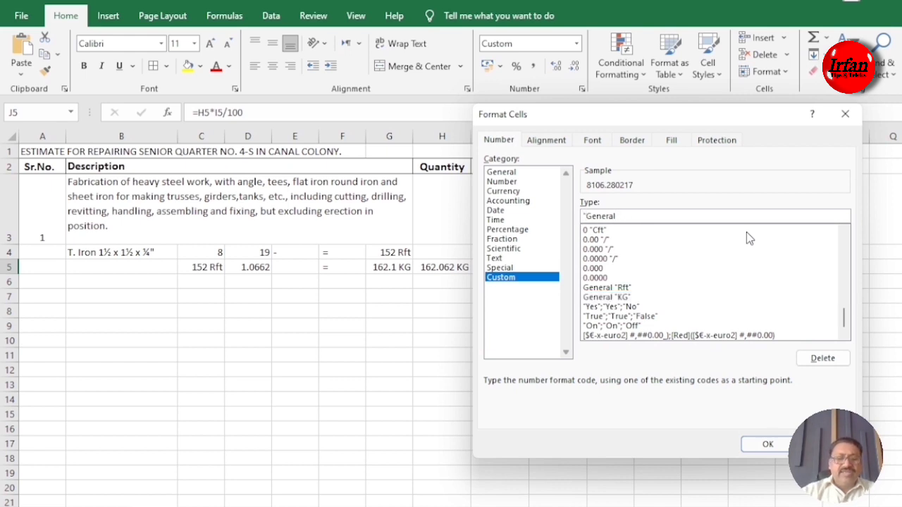
{"action": "type", "text": ":\""}
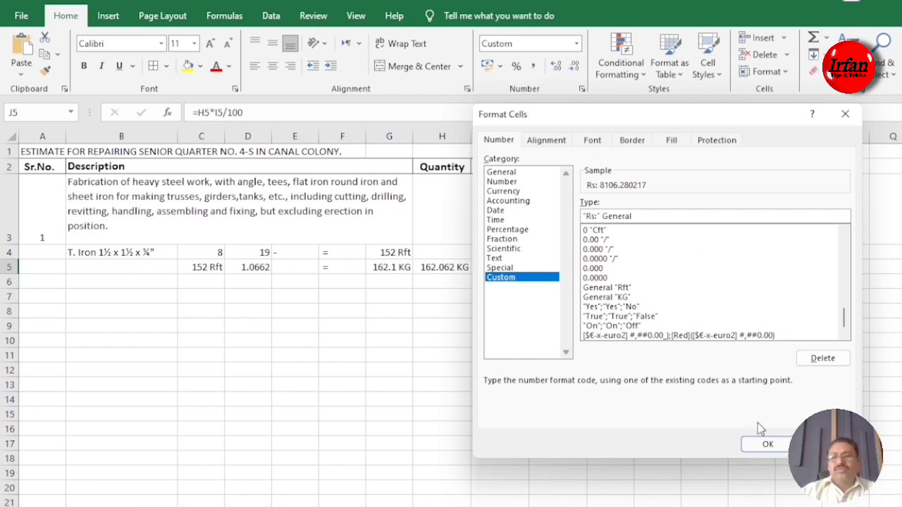
{"action": "left_click", "coordinate": [769, 447]}
{"action": "left_click", "coordinate": [554, 308]}
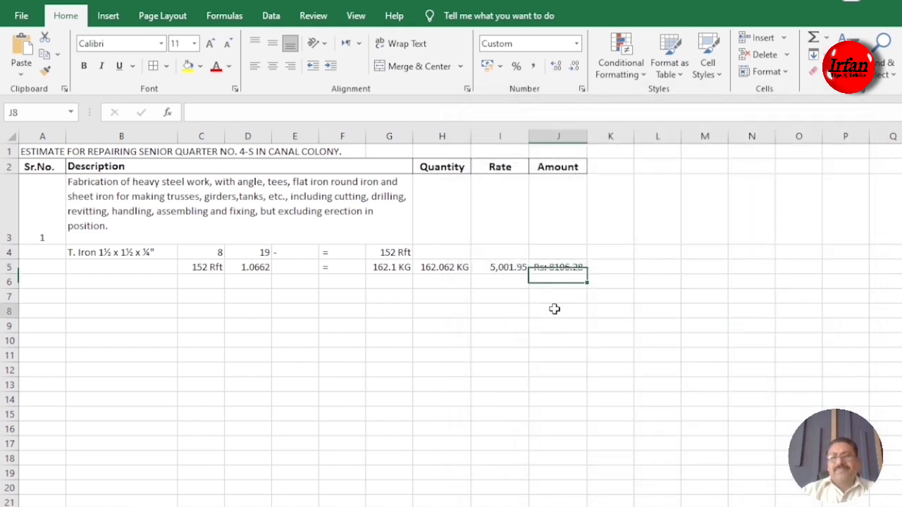
{"action": "left_click", "coordinate": [560, 266]}
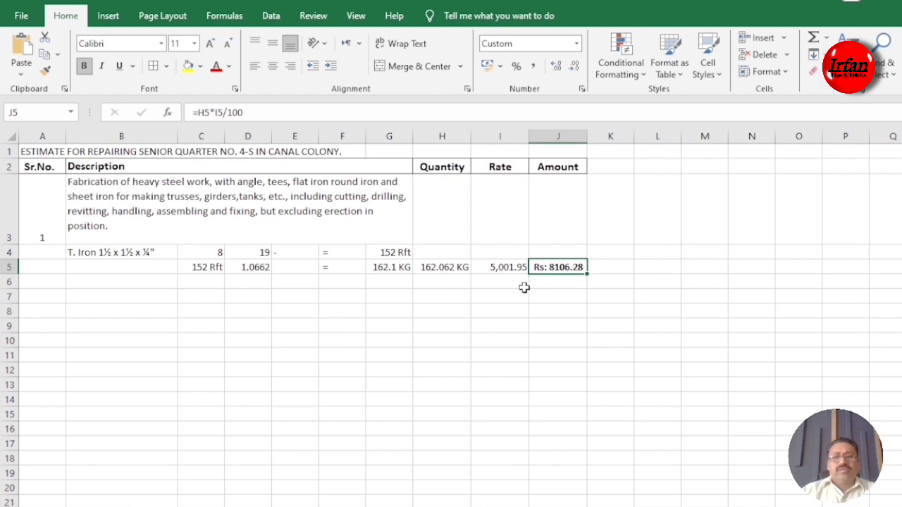
{"action": "left_click", "coordinate": [503, 295]}
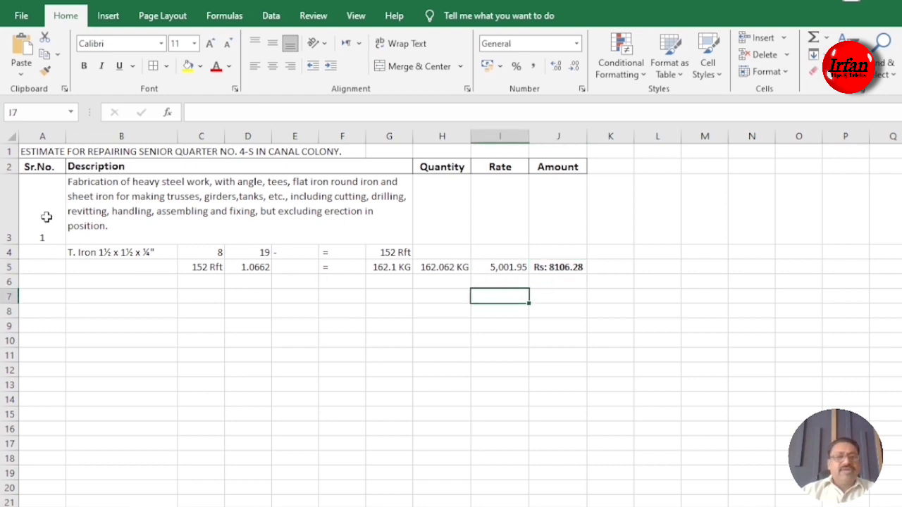
Apply outside borders to A3:J5 and to successively narrower ranges so the Amount, Rate, Quantity, Description and Sr.No. columns are separated
{"action": "mouse_move", "coordinate": [46, 216]}
{"action": "left_mouse_down"}
{"action": "mouse_move", "coordinate": [500, 279]}
{"action": "mouse_move", "coordinate": [540, 261]}
{"action": "left_mouse_up"}
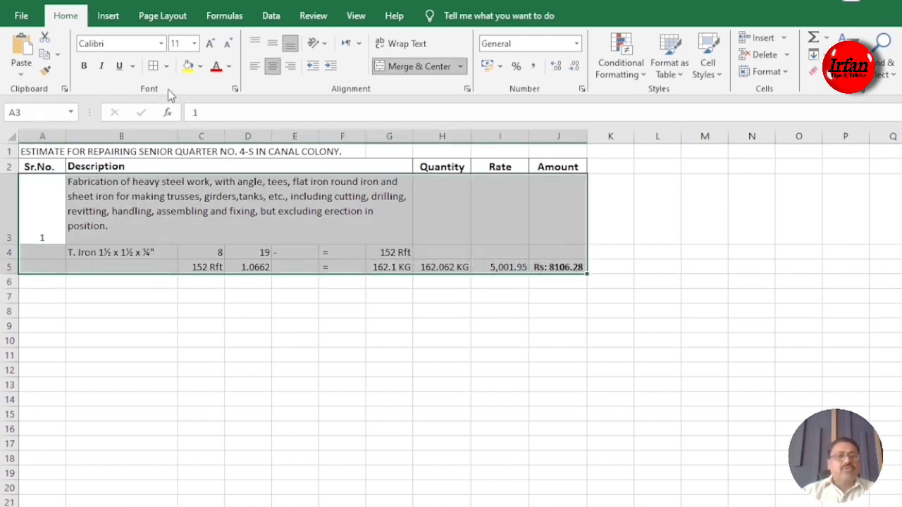
{"action": "left_click", "coordinate": [166, 65]}
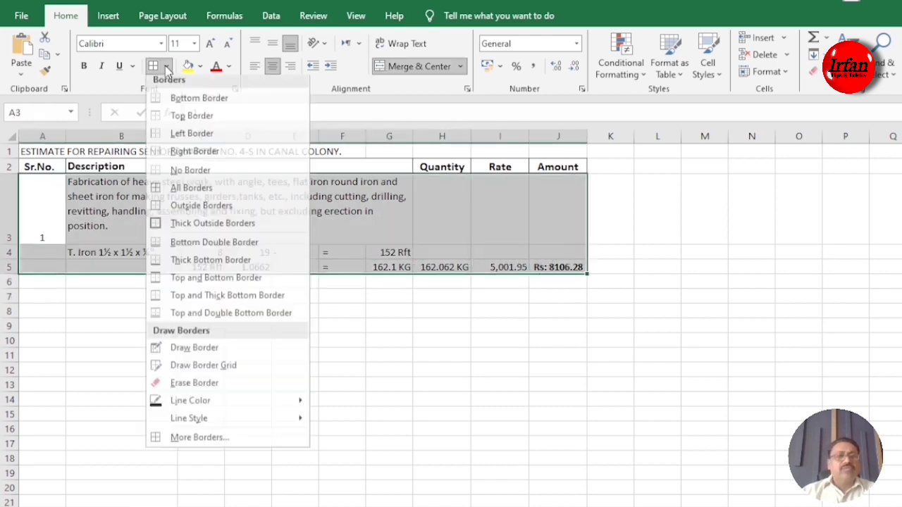
{"action": "left_click", "coordinate": [156, 210]}
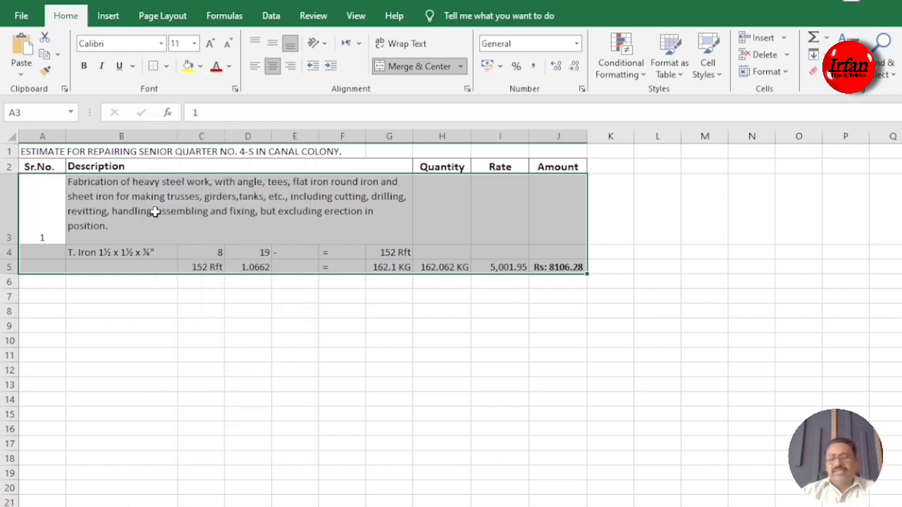
{"action": "key", "text": "shift+Left"}
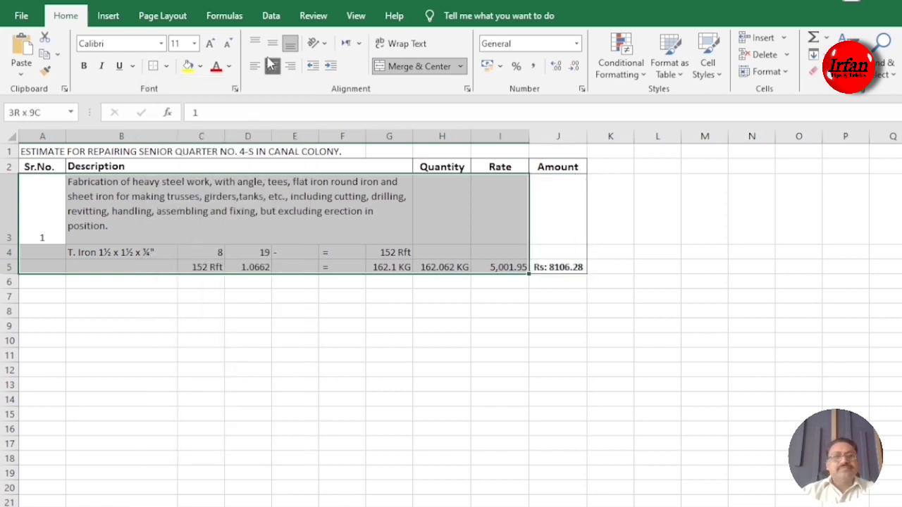
{"action": "key", "text": "shift+Left"}
{"action": "key", "text": "shift+Left"}
{"action": "key", "text": "shift+Left"}
{"action": "key", "text": "shift+Left"}
{"action": "key", "text": "shift+Left"}
{"action": "key", "text": "shift+Left"}
{"action": "key", "text": "shift+Left"}
{"action": "key", "text": "shift+Left"}
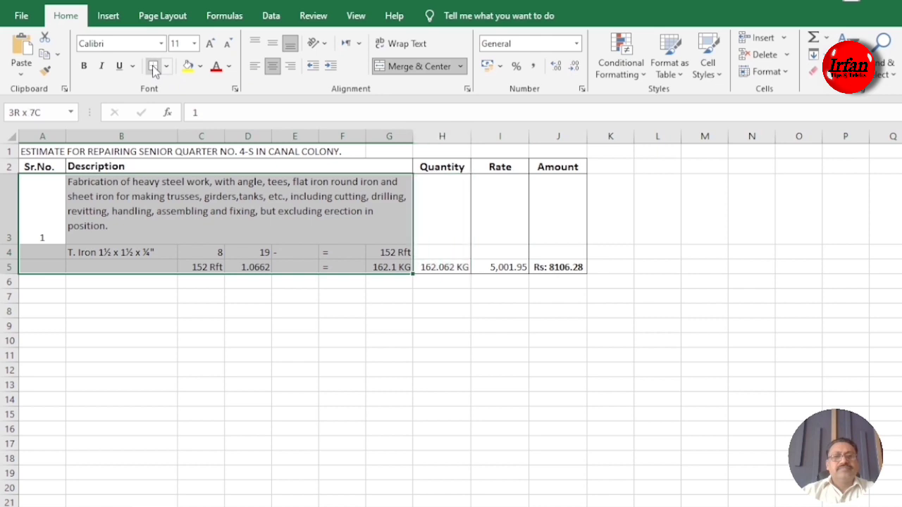
{"action": "left_click", "coordinate": [182, 312]}
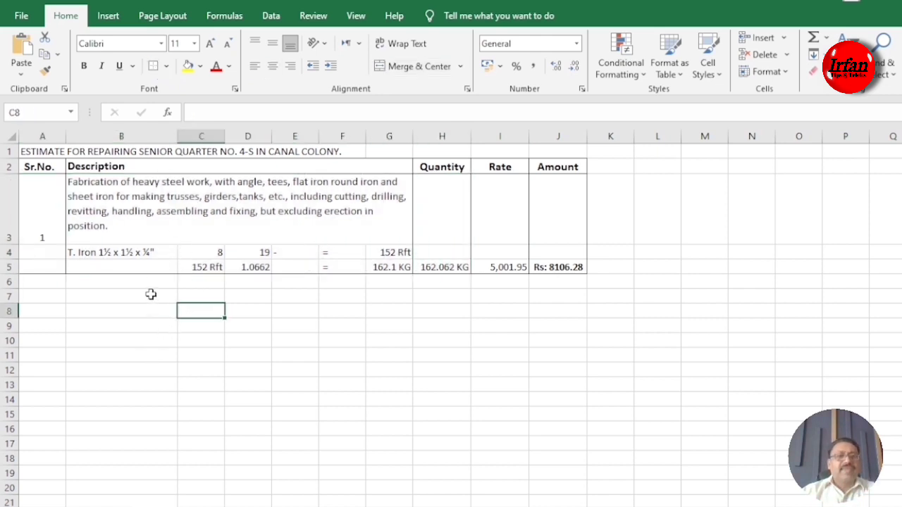
Merge and center the estimate title across cells A1:J1
{"action": "left_click", "coordinate": [41, 149]}
{"action": "left_click_drag", "start_coordinate": [41, 150], "coordinate": [580, 112]}
{"action": "left_click", "coordinate": [396, 66]}
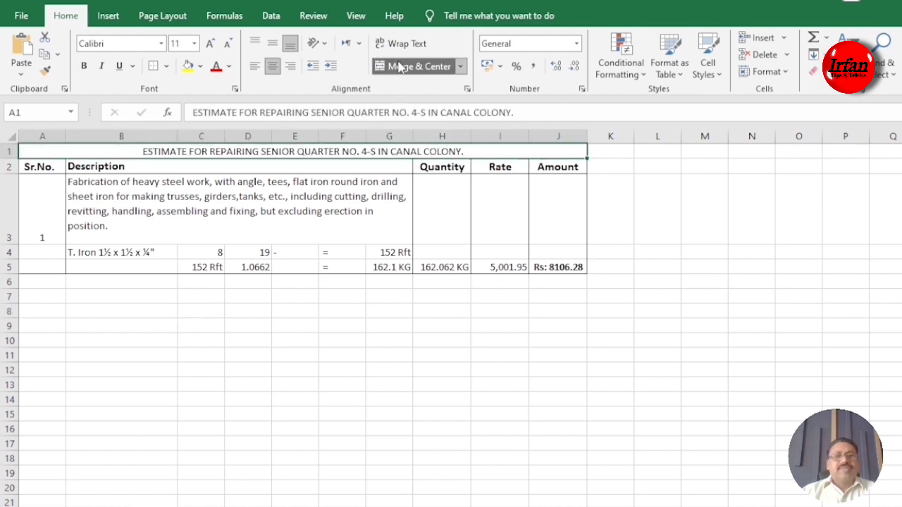
Format the title as 18 pt bold, increase the height of row 1 and align the title to the top of its cell
{"action": "left_click", "coordinate": [207, 44]}
{"action": "left_click", "coordinate": [209, 45]}
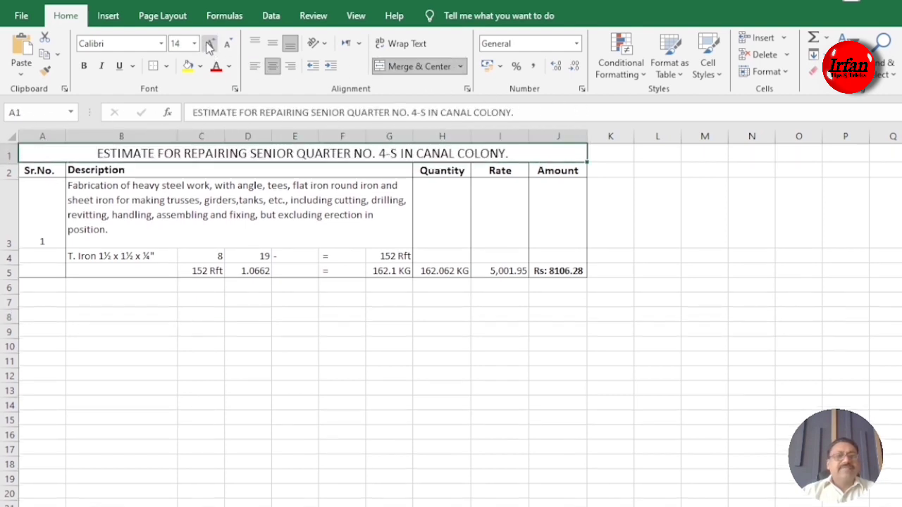
{"action": "left_click", "coordinate": [209, 44]}
{"action": "left_click", "coordinate": [209, 44]}
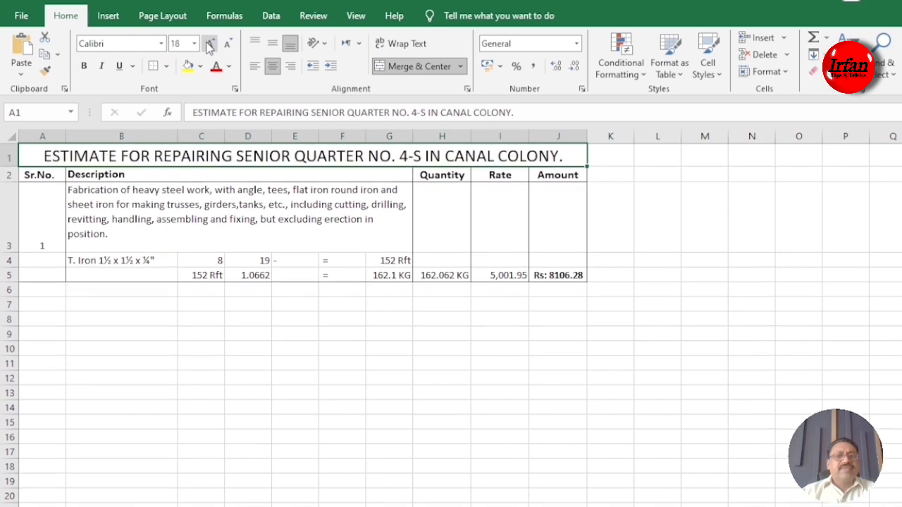
{"action": "left_click", "coordinate": [83, 67]}
{"action": "left_click_drag", "start_coordinate": [5, 172], "coordinate": [6, 189]}
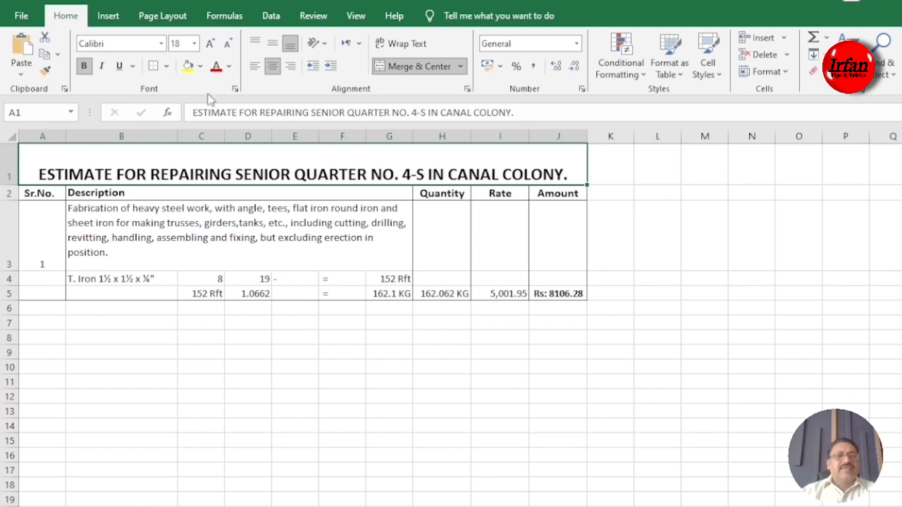
{"action": "left_click", "coordinate": [255, 43]}
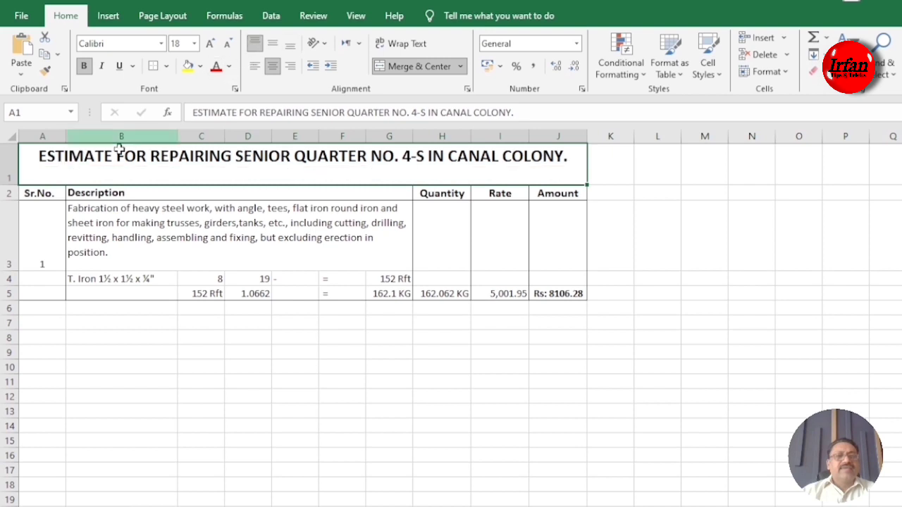
Increase the height of header row 2, align its headings vertically in the middle and enlarge them to 14 pt
{"action": "left_click", "coordinate": [12, 195]}
{"action": "left_click_drag", "start_coordinate": [15, 202], "coordinate": [15, 220]}
{"action": "left_click", "coordinate": [209, 45]}
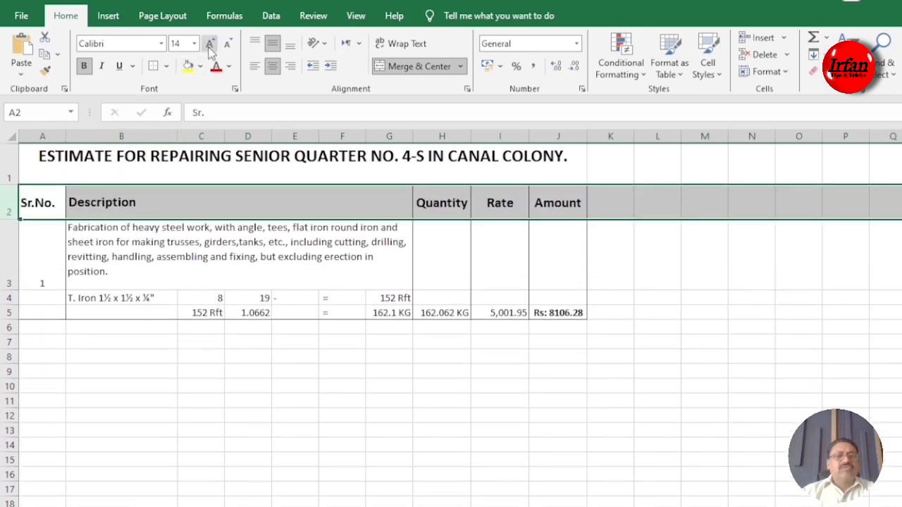
Align the serial number in cell A3 to the top of its cell
{"action": "left_click", "coordinate": [124, 256]}
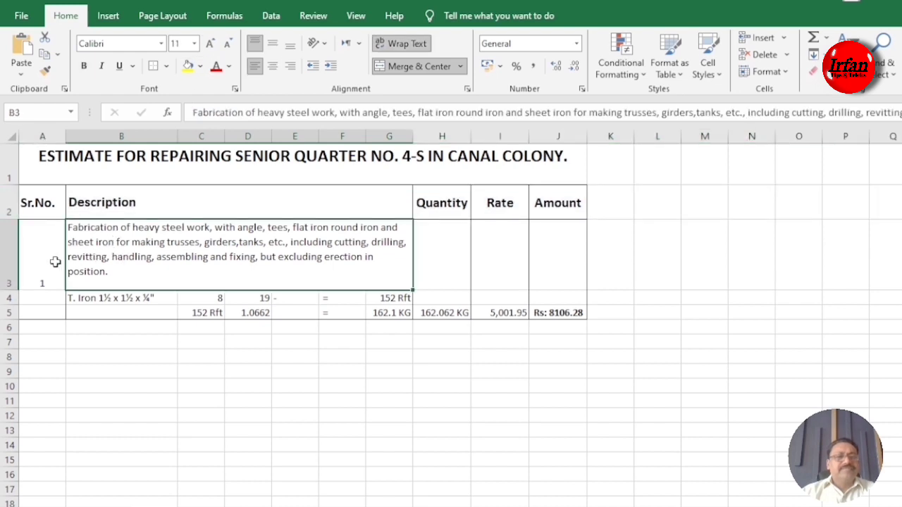
{"action": "left_click", "coordinate": [54, 260]}
{"action": "left_click", "coordinate": [255, 43]}
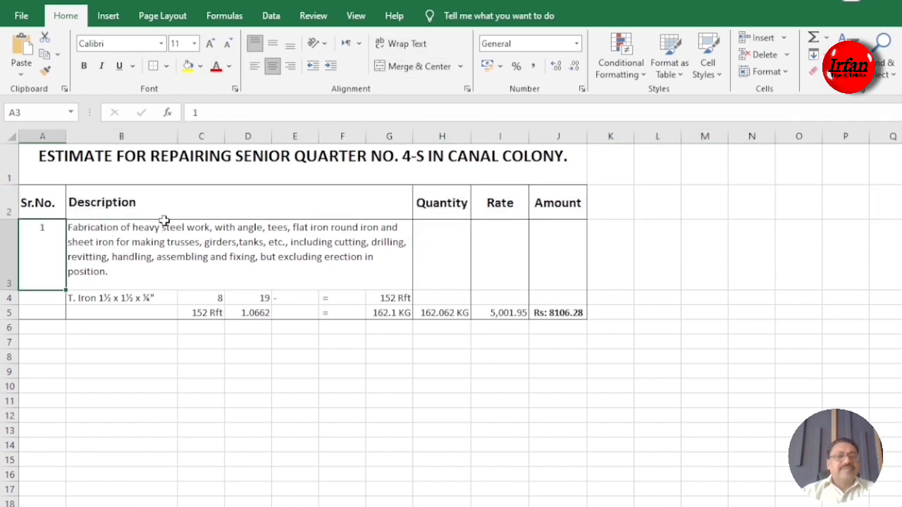
Duplicate item rows 3 to 5 into the rows starting at row 6 and set the copied item's serial number to 2
{"action": "left_click", "coordinate": [113, 339]}
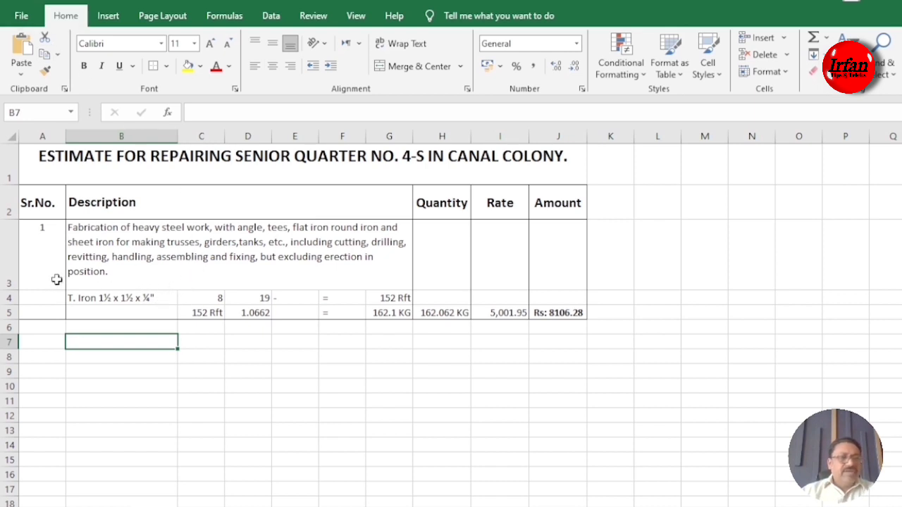
{"action": "left_click_drag", "start_coordinate": [9, 256], "coordinate": [5, 313]}
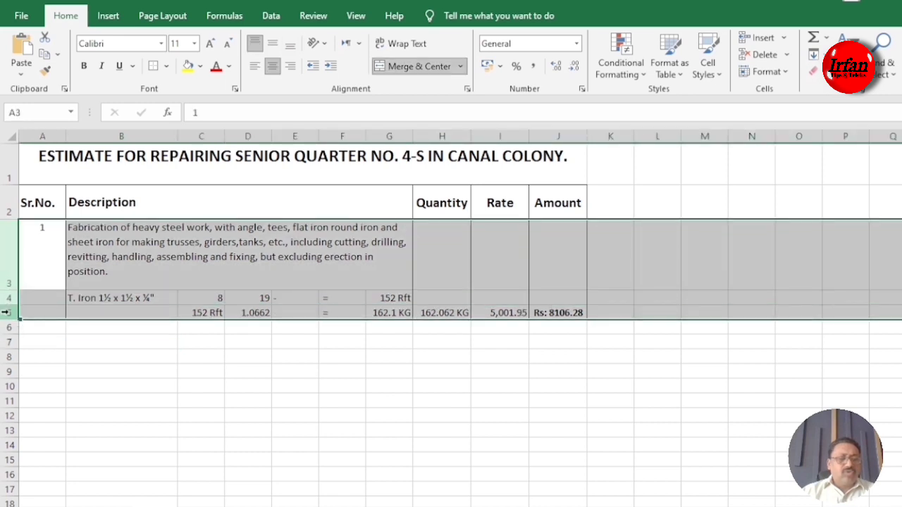
{"action": "key", "text": "ctrl+c"}
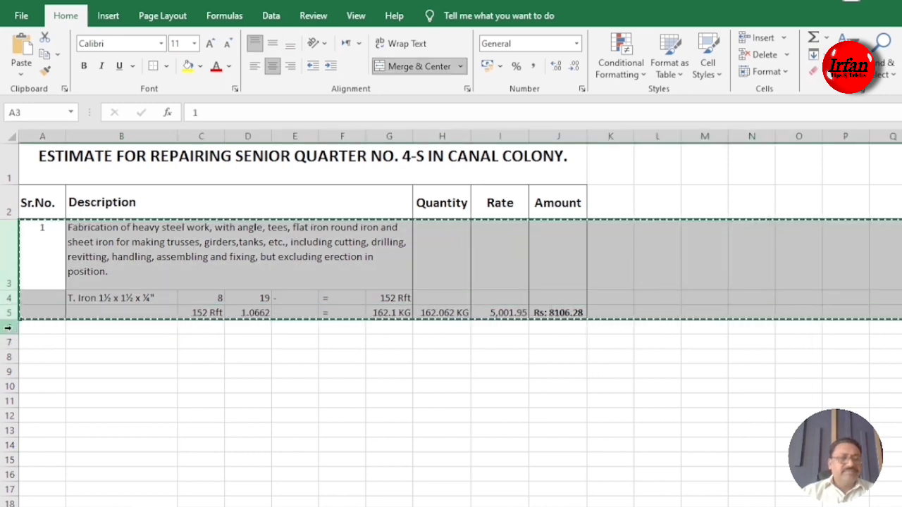
{"action": "left_click", "coordinate": [8, 328]}
{"action": "key", "text": "ctrl+v"}
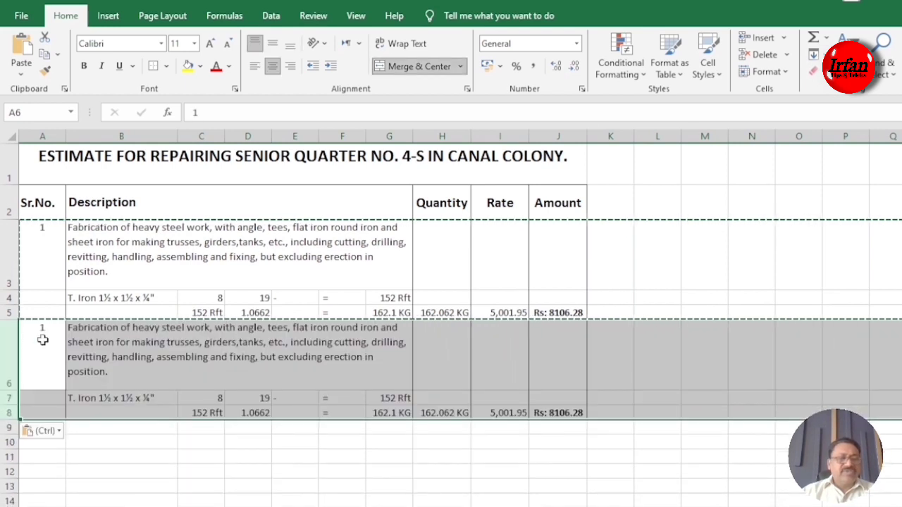
{"action": "type", "text": "2"}
{"action": "key", "text": "Tab"}
Select description cell B6, switch to the rates PDF and go to page 61 with the roofing rates
{"action": "left_click", "coordinate": [170, 345]}
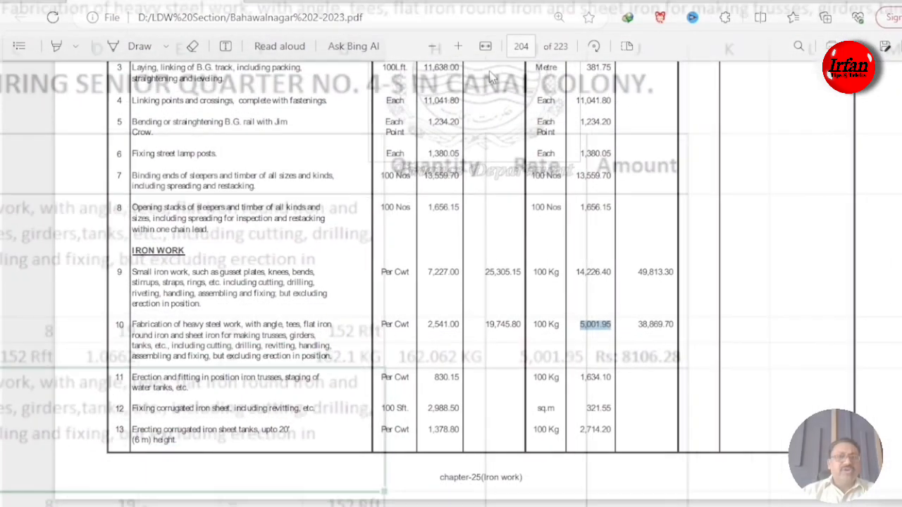
{"action": "left_click", "coordinate": [522, 46]}
{"action": "type", "text": "61"}
{"action": "key", "text": "Return"}
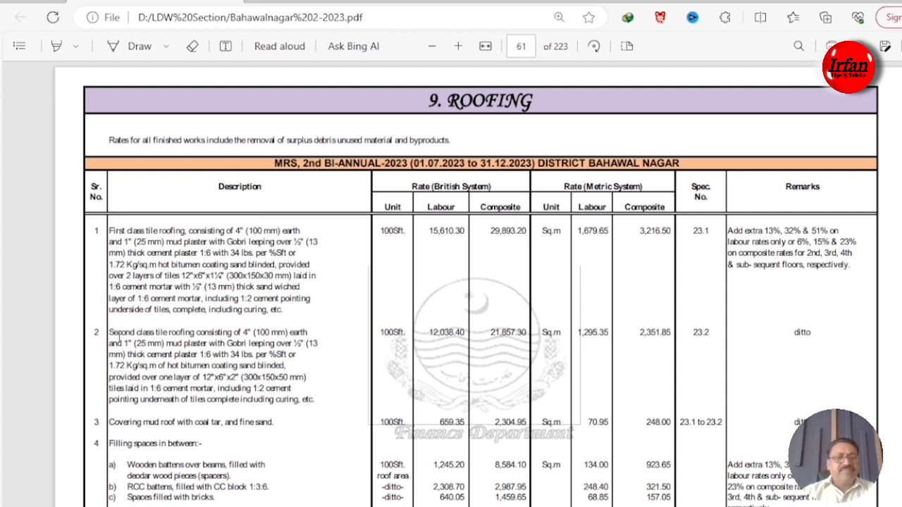
Replace the description in B6 with the second class tile roofing text copied from the rates PDF, up to 12"x6"x2"
{"action": "left_click_drag", "start_coordinate": [110, 339], "coordinate": [314, 406]}
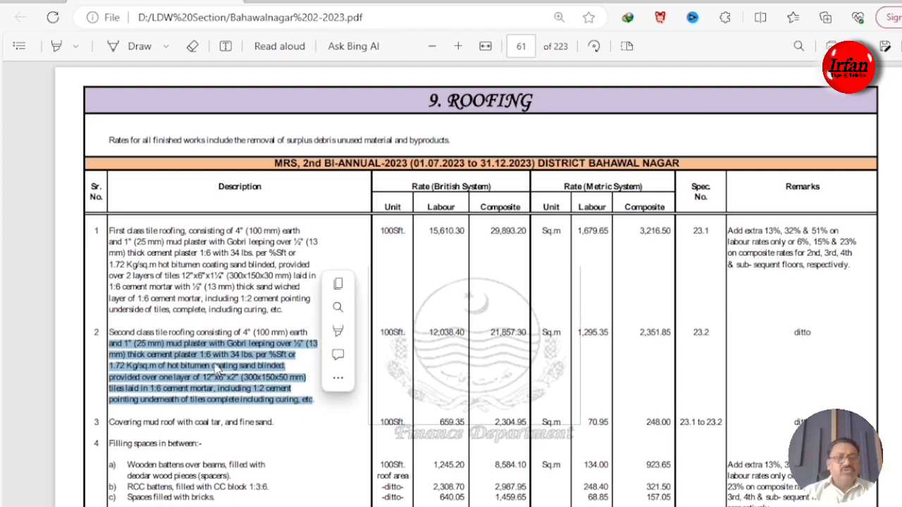
{"action": "left_click_drag", "start_coordinate": [105, 329], "coordinate": [314, 366]}
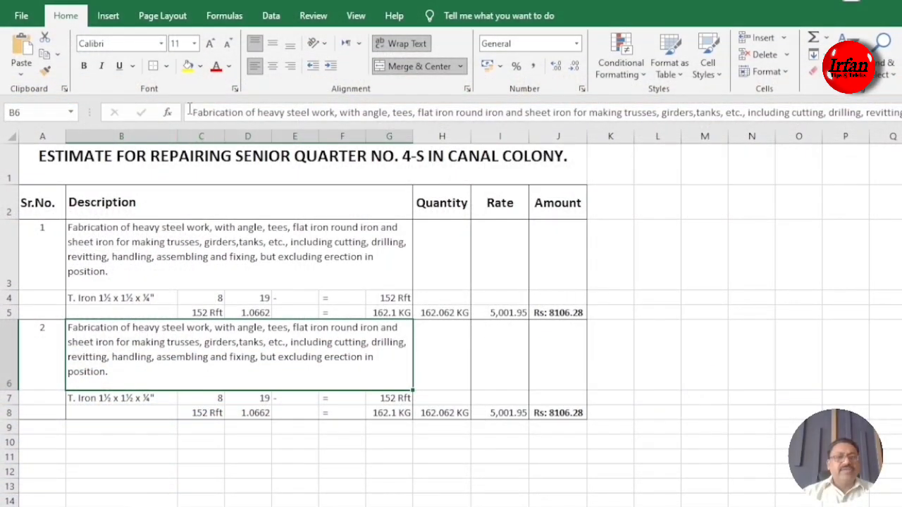
{"action": "left_click_drag", "start_coordinate": [189, 111], "coordinate": [316, 159]}
{"action": "key", "text": "ctrl+v"}
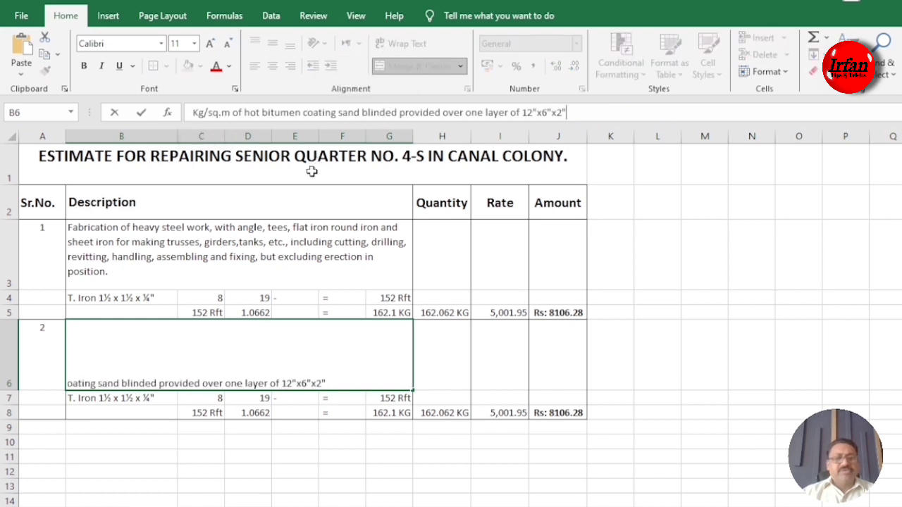
{"action": "left_click", "coordinate": [289, 463]}
{"action": "left_click", "coordinate": [198, 366]}
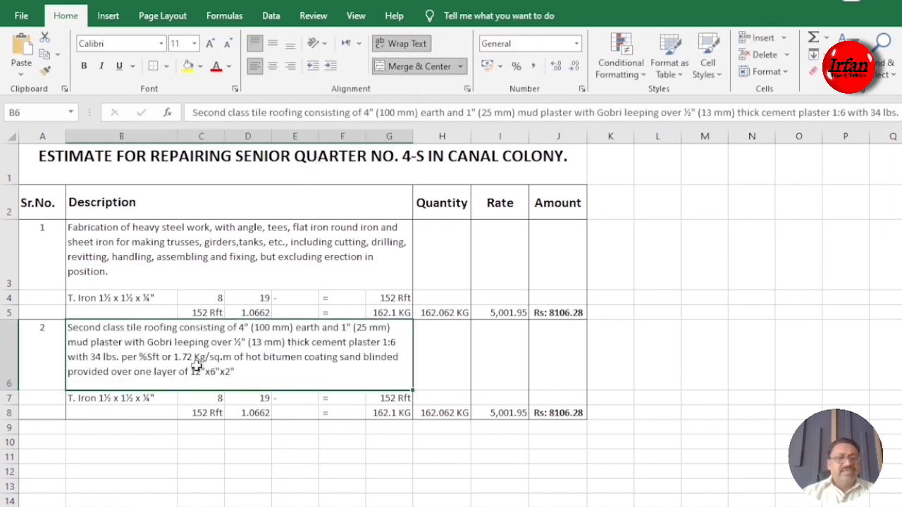
Replace the item label in B7 with Roof and clear the copied steel measurements from C8:G8
{"action": "left_click", "coordinate": [131, 397]}
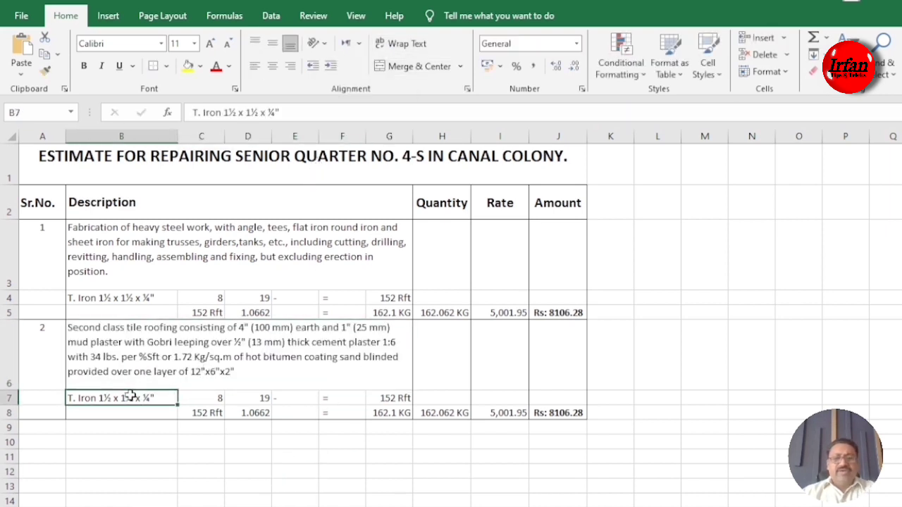
{"action": "key", "text": "Delete"}
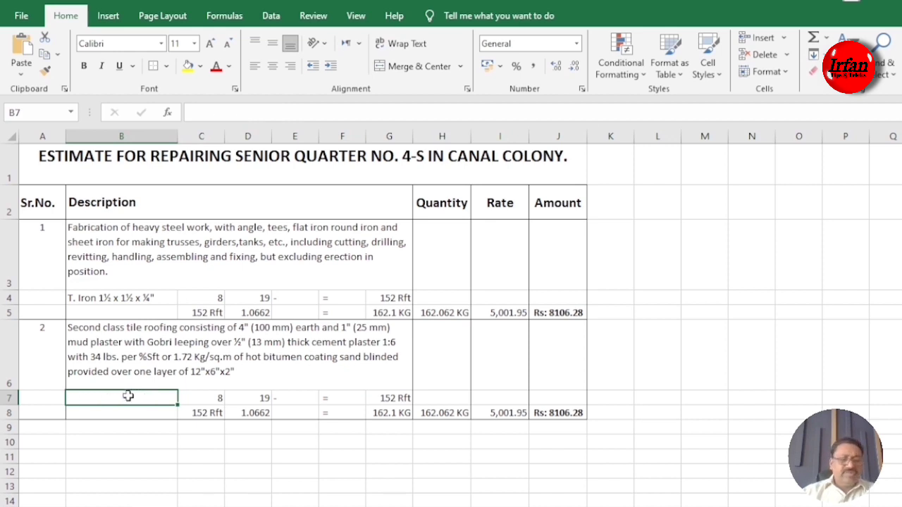
{"action": "type", "text": "Roof"}
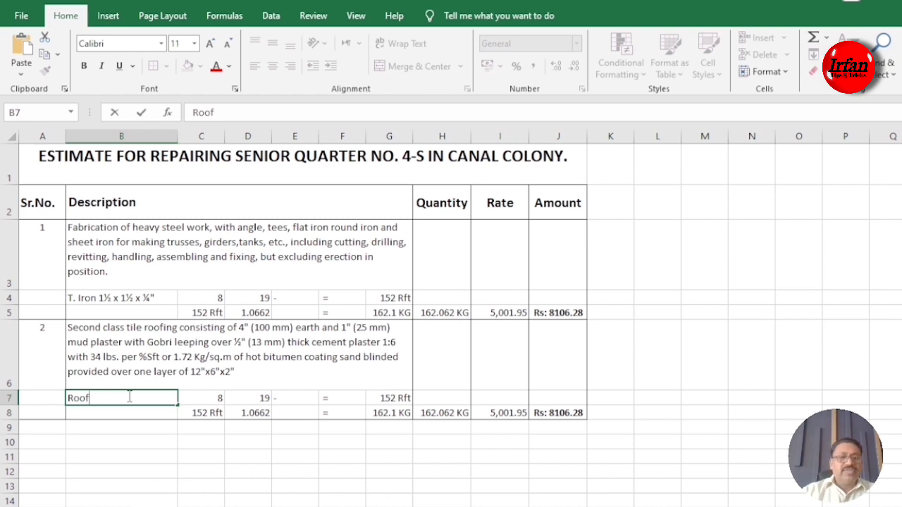
{"action": "key", "text": "Tab"}
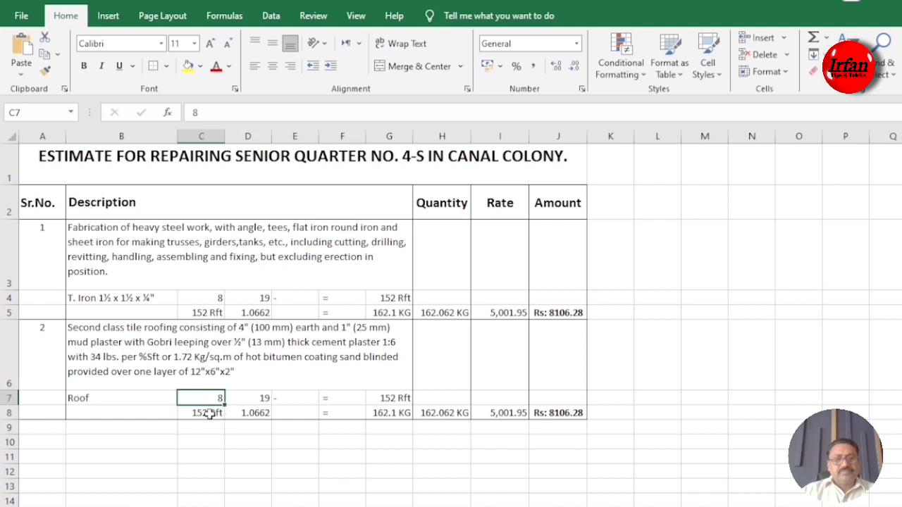
{"action": "left_click_drag", "start_coordinate": [210, 415], "coordinate": [387, 415]}
{"action": "key", "text": "Delete"}
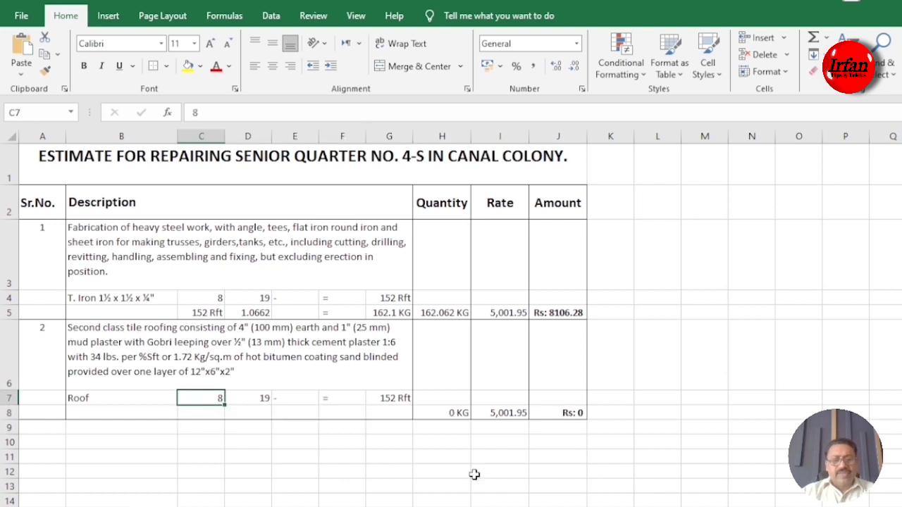
Enter the roof measurements in row 7: number 1 in C7, 19 in D7 and 10 in E7
{"action": "type", "text": "1"}
{"action": "key", "text": "Tab"}
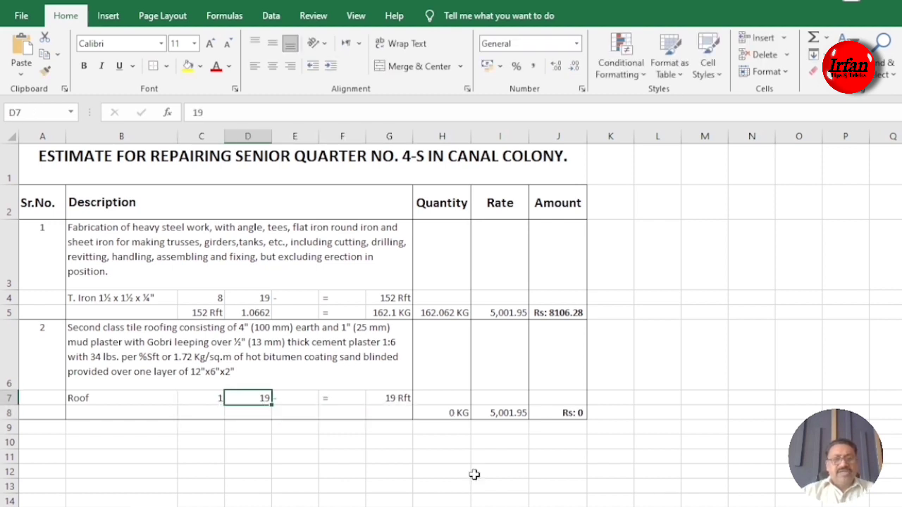
{"action": "type", "text": "19"}
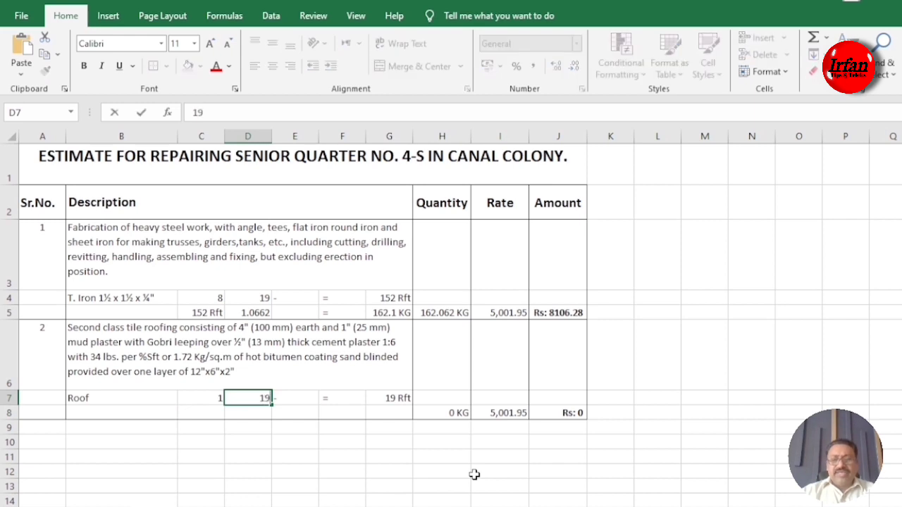
{"action": "key", "text": "Tab"}
{"action": "type", "text": "10"}
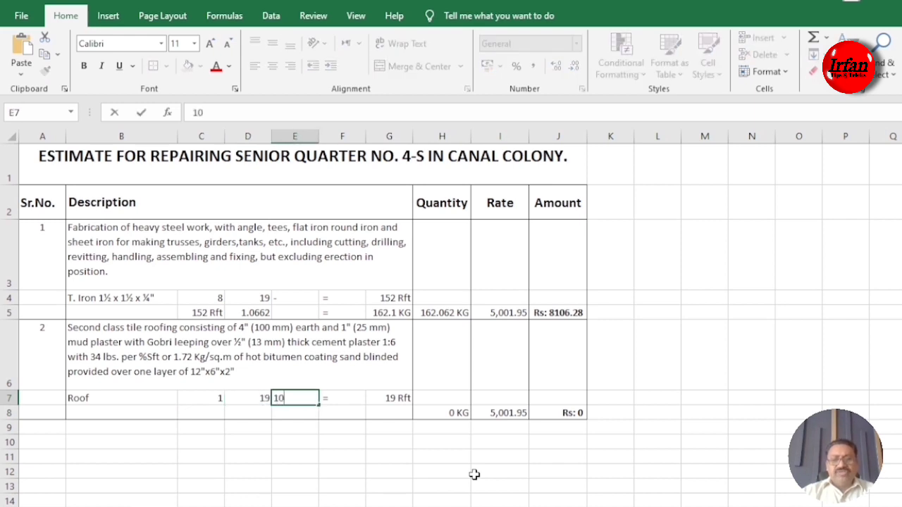
{"action": "key", "text": "Tab"}
Replace the formula in G7 with =C7*D7*E7 to calculate the roof area
{"action": "key", "text": "Tab"}
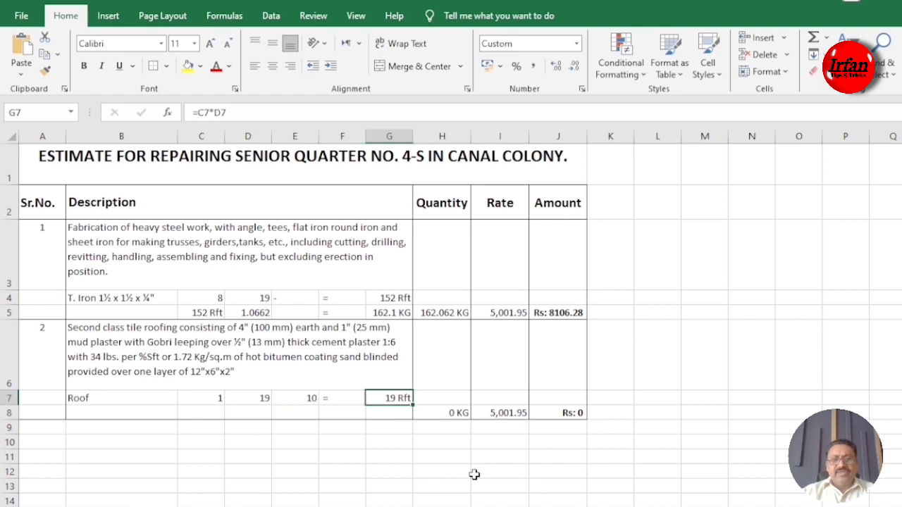
{"action": "type", "text": "="}
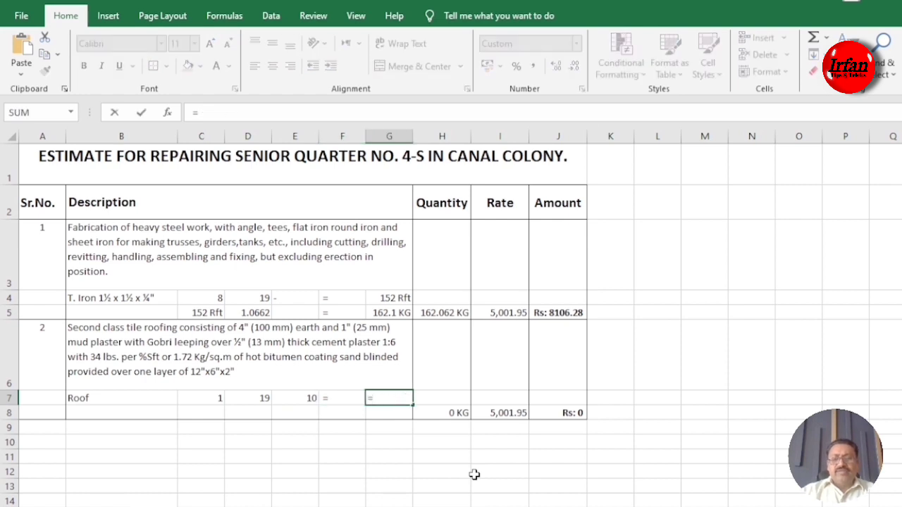
{"action": "left_click", "coordinate": [209, 399]}
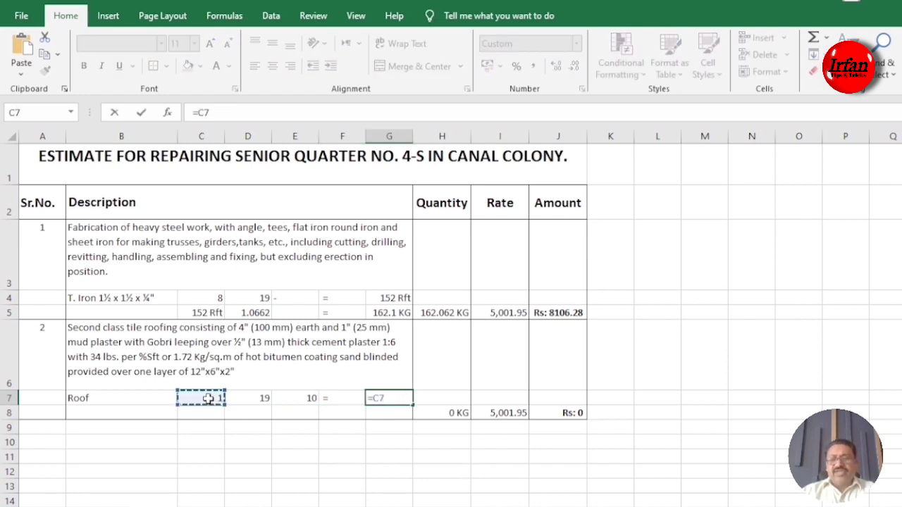
{"action": "type", "text": "*"}
{"action": "left_click", "coordinate": [248, 398]}
{"action": "type", "text": "*"}
{"action": "left_click", "coordinate": [304, 398]}
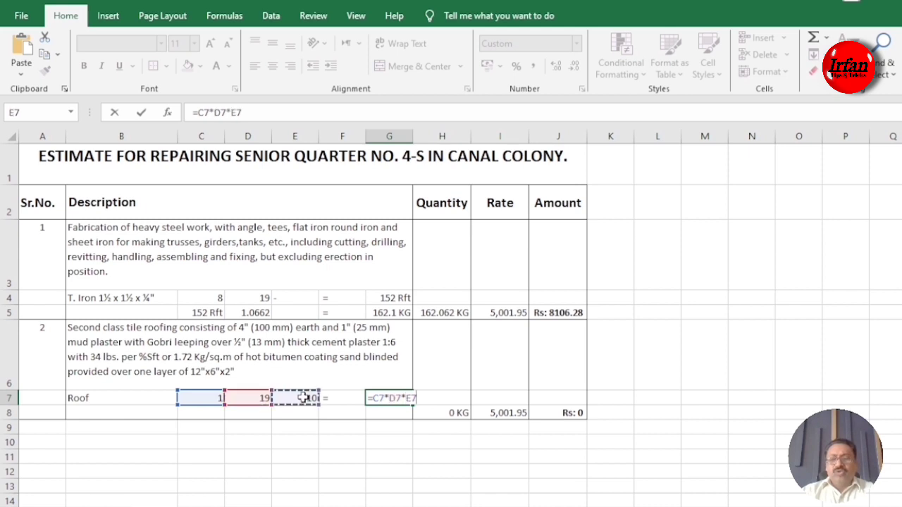
{"action": "key", "text": "Return"}
Change the custom number format of G7 to General "Sft"
{"action": "left_click", "coordinate": [393, 398]}
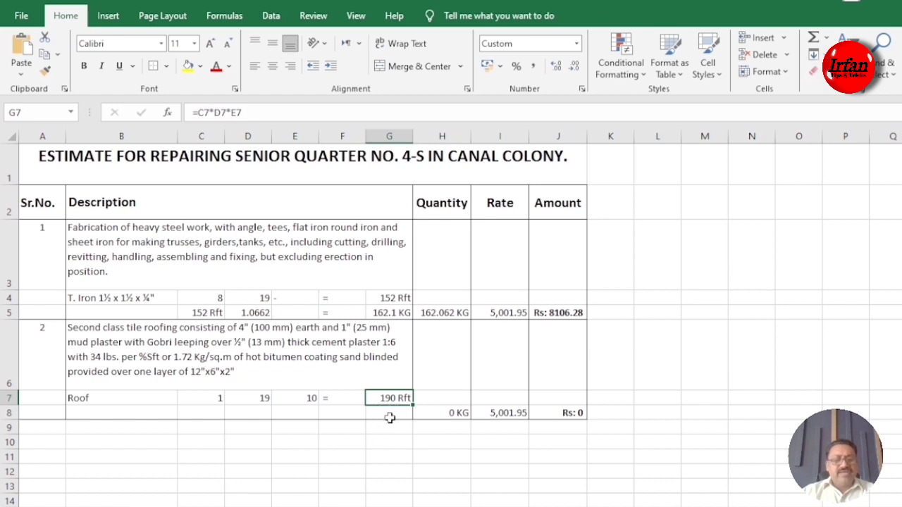
{"action": "key", "text": "ctrl+1"}
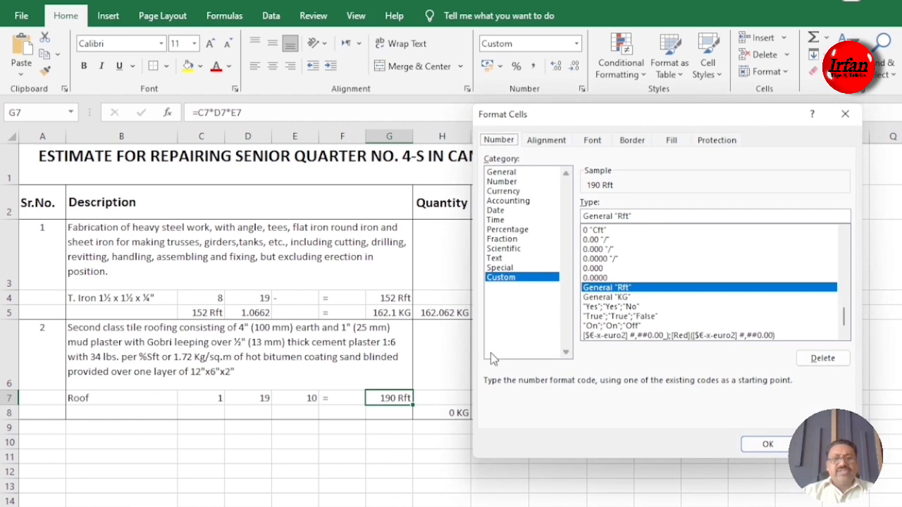
{"action": "left_click", "coordinate": [620, 217]}
{"action": "type", "text": "S"}
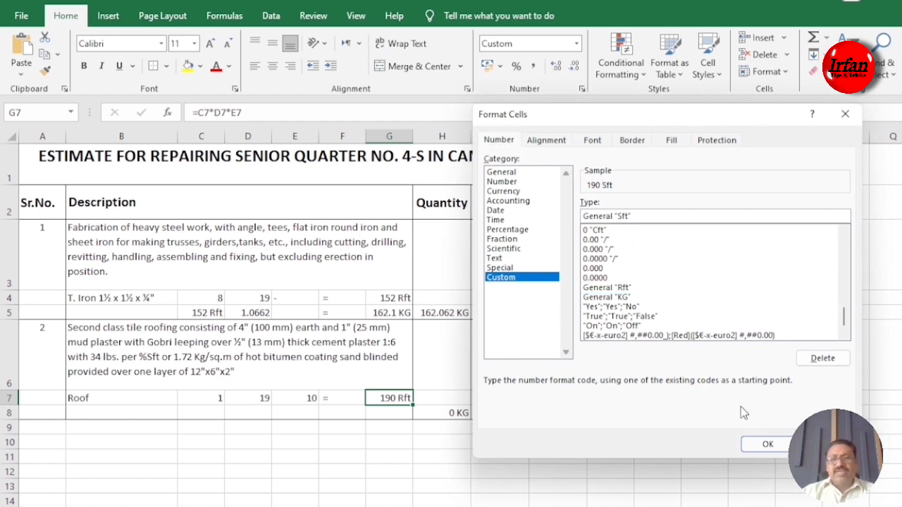
{"action": "left_click", "coordinate": [763, 442]}
{"action": "left_click", "coordinate": [374, 442]}
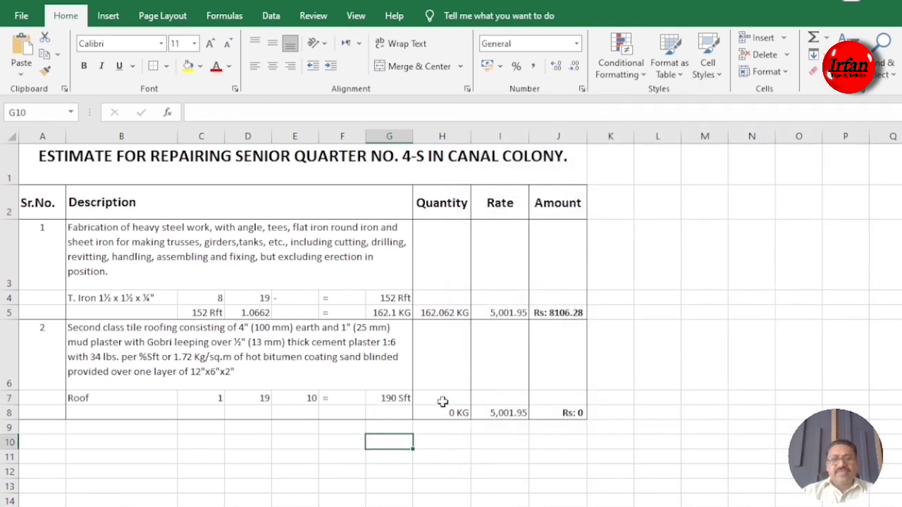
Enter a formula in G8 that refers to the roof area in G7
{"action": "left_click", "coordinate": [395, 413]}
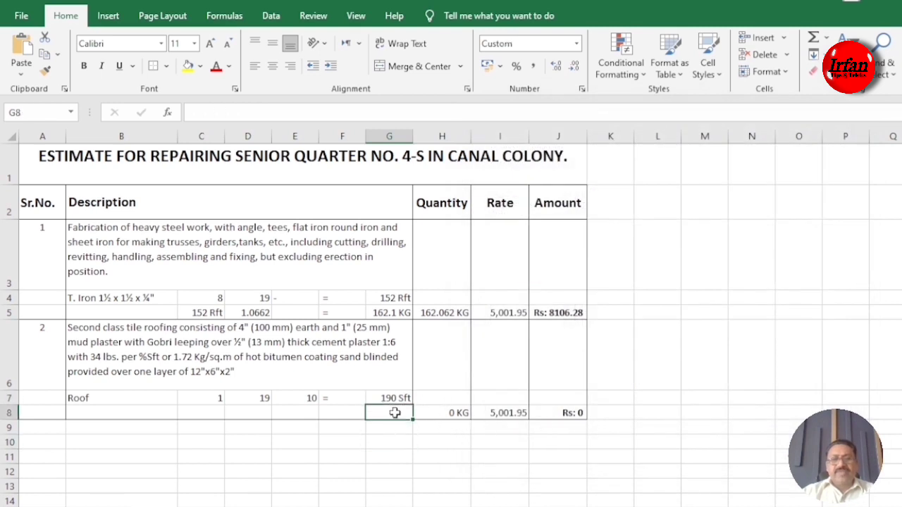
{"action": "type", "text": "="}
{"action": "key", "text": "Up"}
{"action": "key", "text": "Return"}
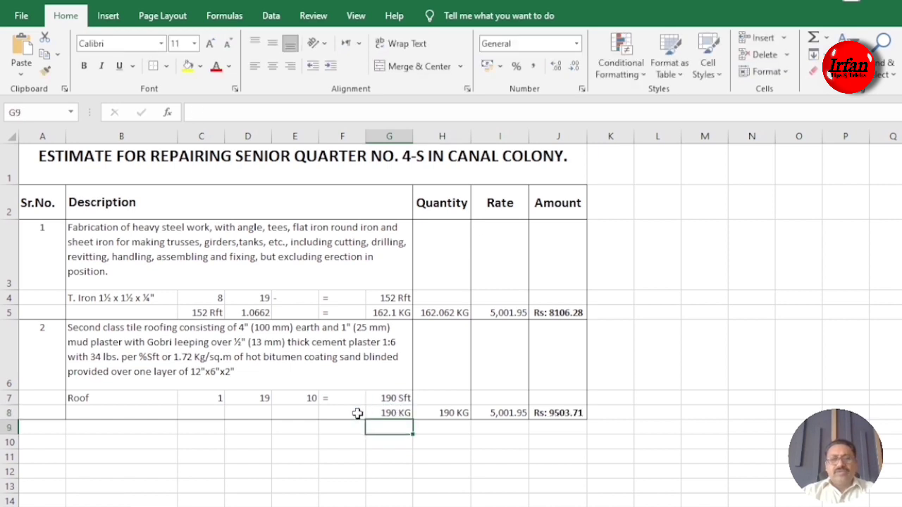
Label the roofing total by entering Total: in cell F8
{"action": "left_click", "coordinate": [329, 415]}
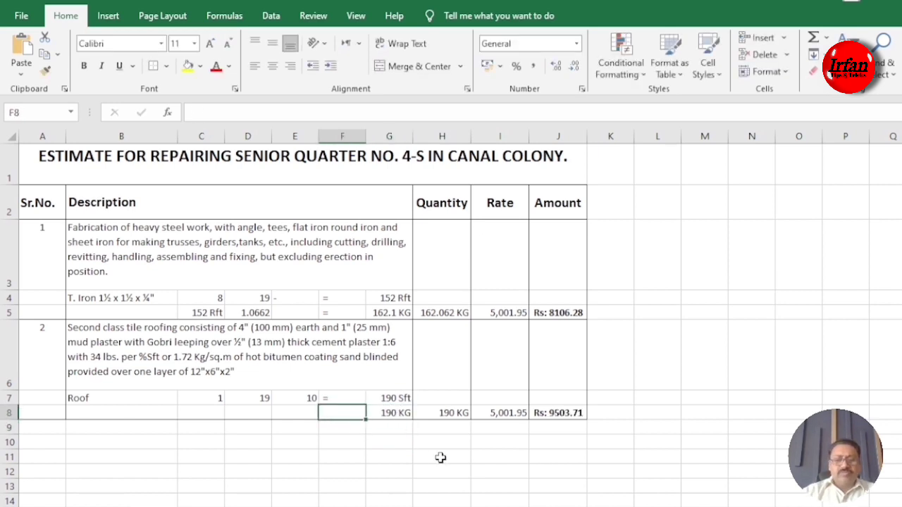
{"action": "type", "text": "T"}
{"action": "type", "text": "ota"}
{"action": "key", "text": "BackSpace"}
{"action": "type", "text": "tal:"}
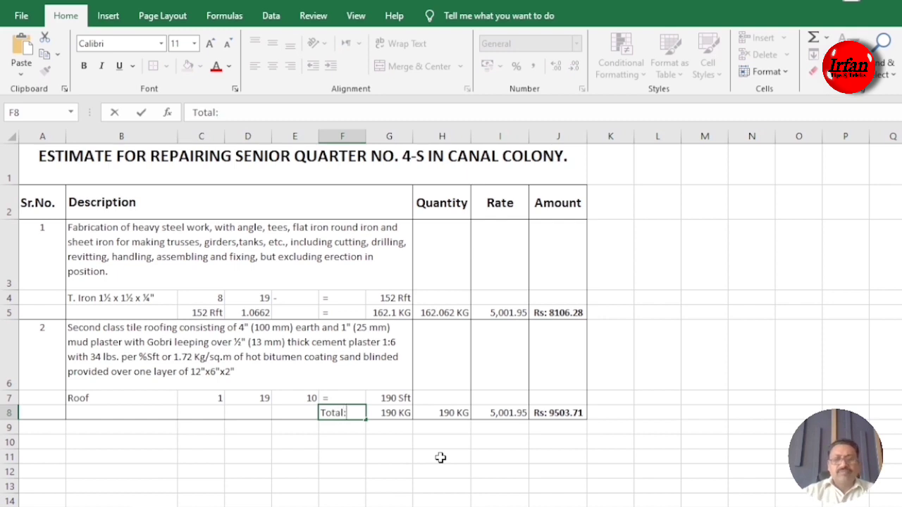
{"action": "key", "text": "Tab"}
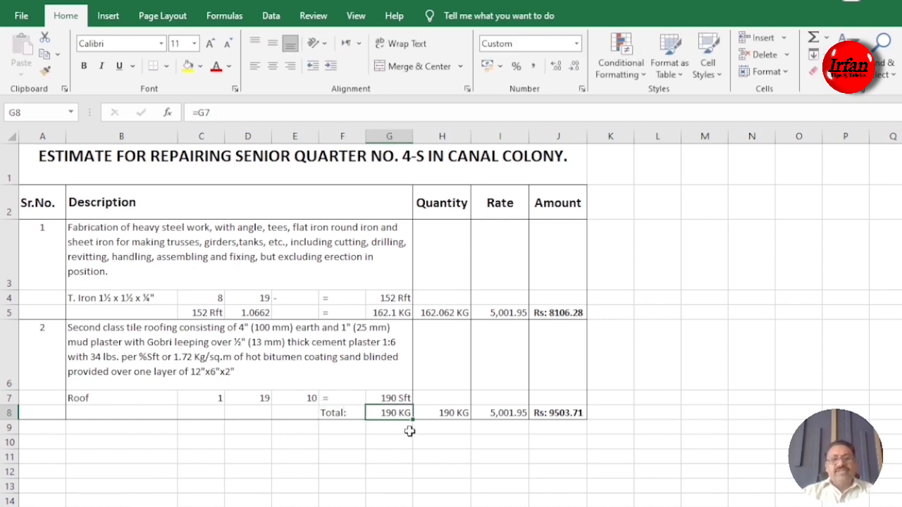
Copy the Sft formatting of G7 onto the total in G8 with Format Painter
{"action": "left_click", "coordinate": [397, 398]}
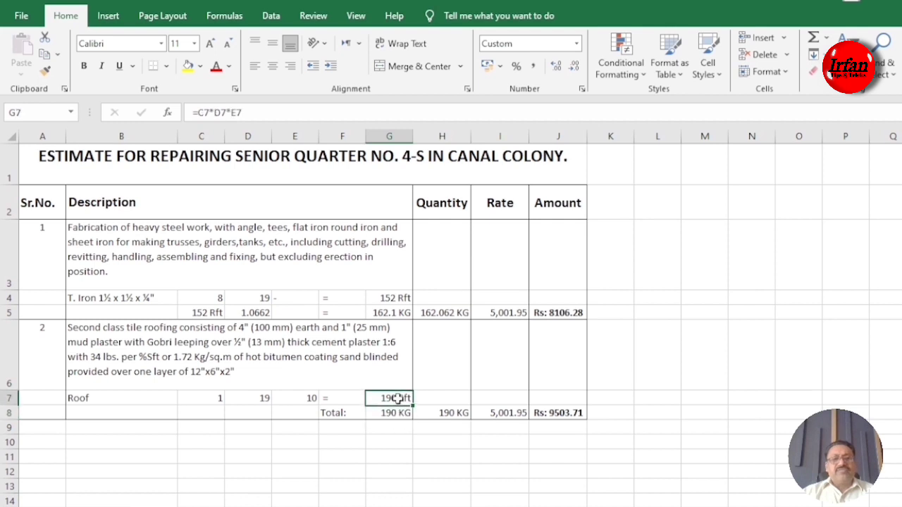
{"action": "left_click", "coordinate": [45, 75]}
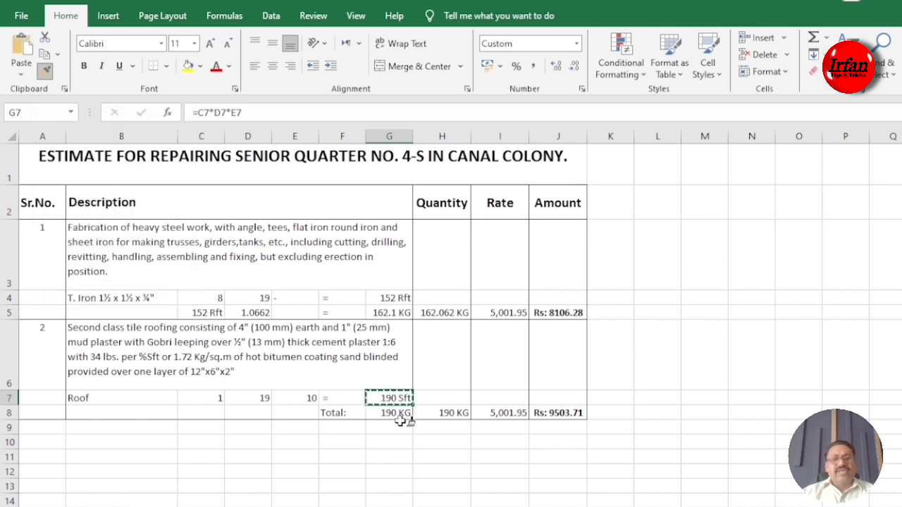
{"action": "left_click", "coordinate": [393, 416]}
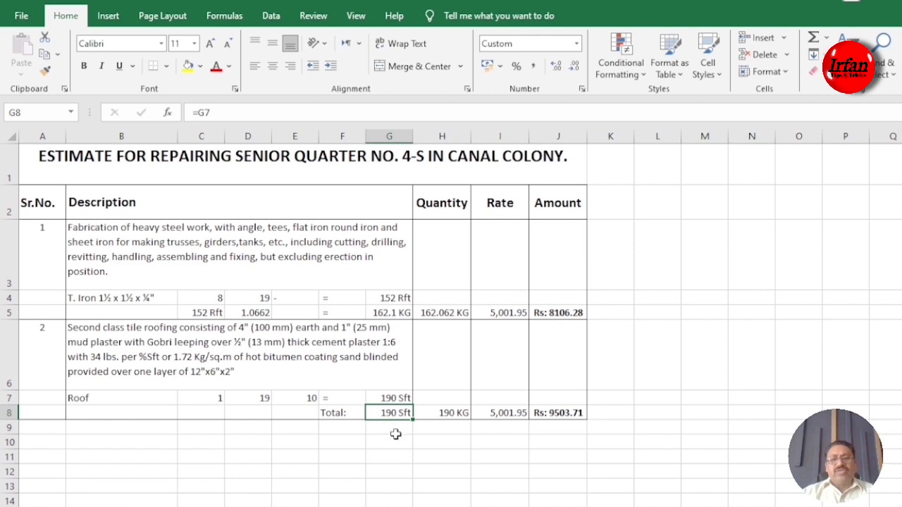
{"action": "left_click", "coordinate": [396, 434]}
{"action": "left_click", "coordinate": [397, 458]}
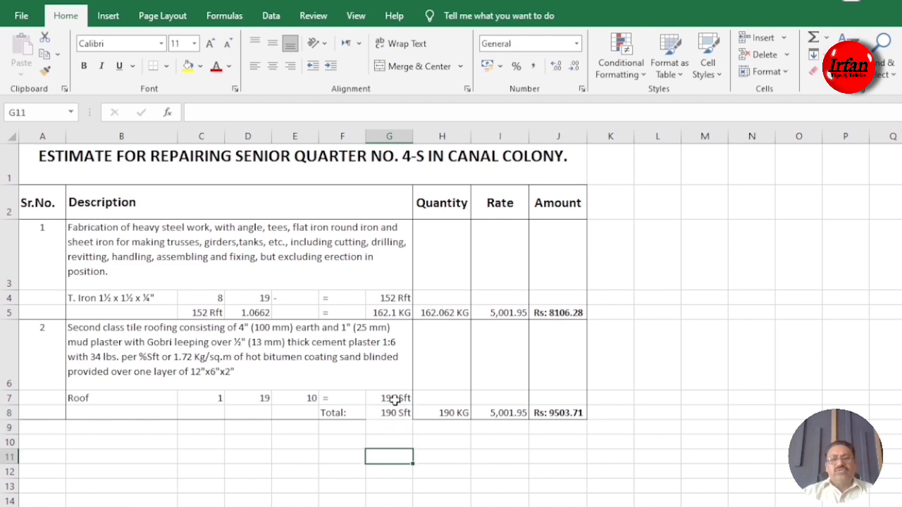
Add a bottom border to the total cell G8 to restore the table's lower line
{"action": "left_click", "coordinate": [394, 400]}
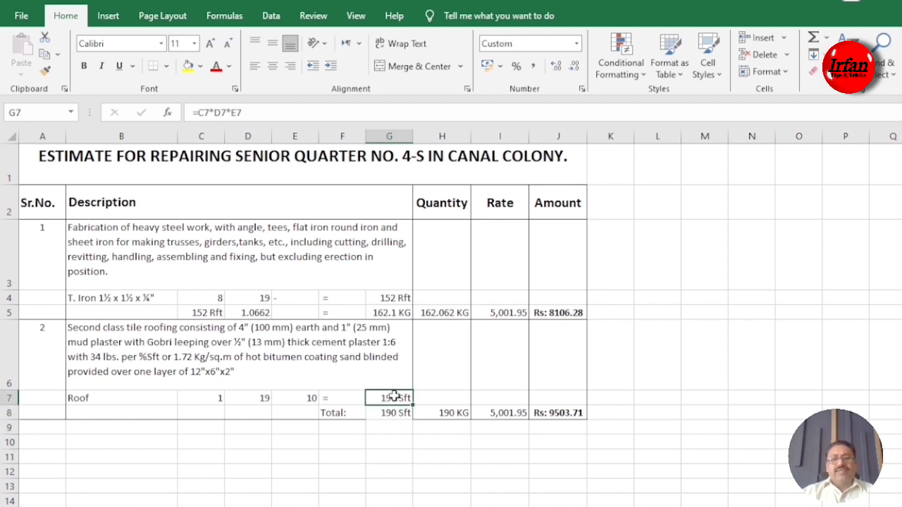
{"action": "left_click", "coordinate": [392, 452]}
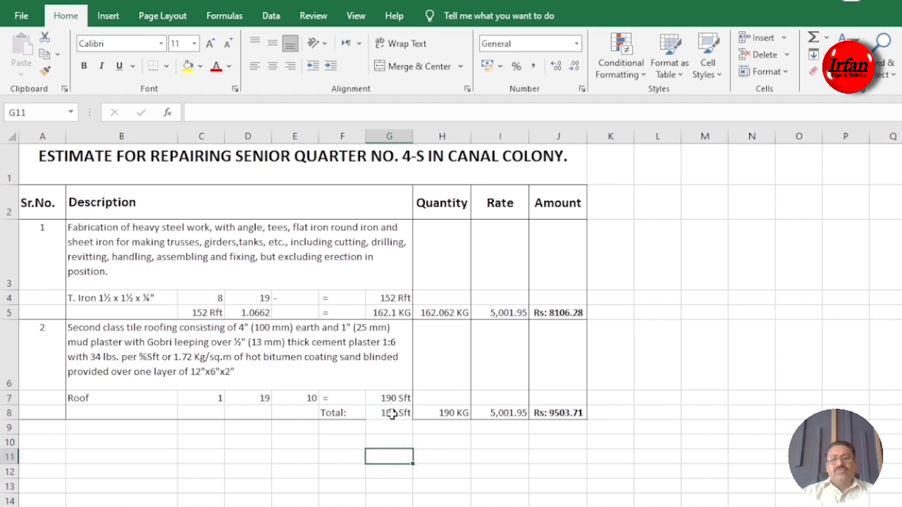
{"action": "left_click", "coordinate": [391, 413]}
{"action": "left_click", "coordinate": [389, 448]}
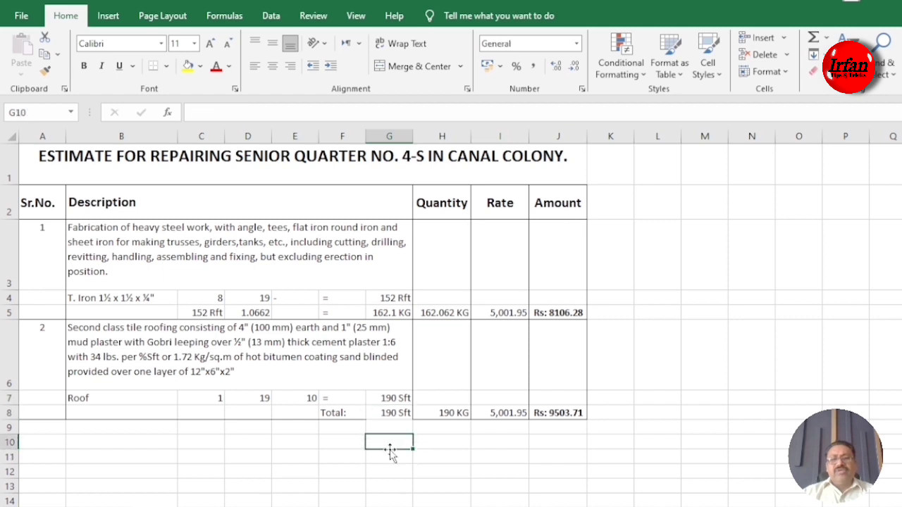
{"action": "left_click", "coordinate": [388, 412]}
{"action": "left_click", "coordinate": [166, 65]}
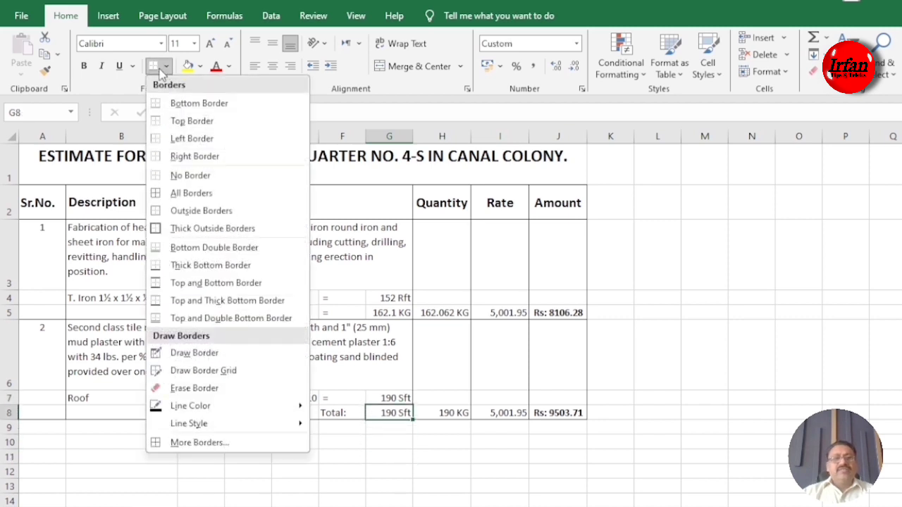
{"action": "left_click", "coordinate": [161, 103]}
{"action": "left_click", "coordinate": [402, 454]}
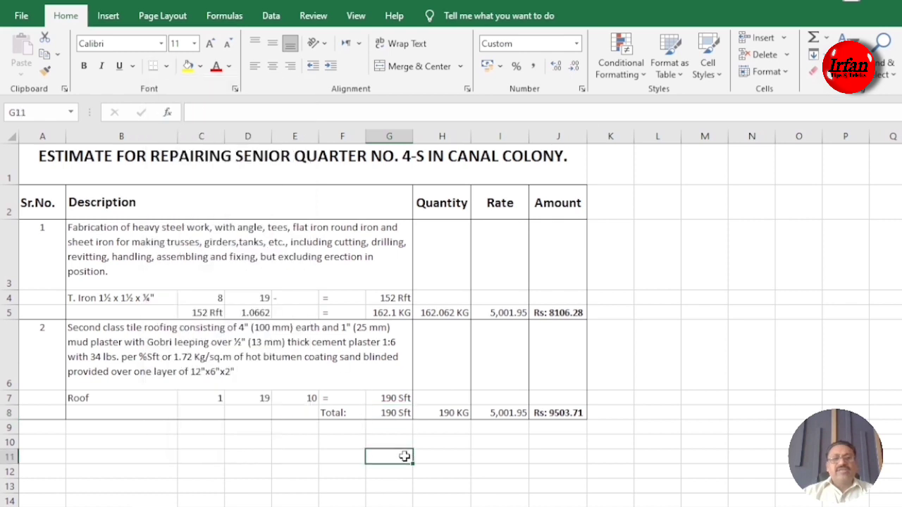
Copy the Sft formatting of G8 onto the roofing quantity in H8 with Format Painter
{"action": "left_click", "coordinate": [447, 414]}
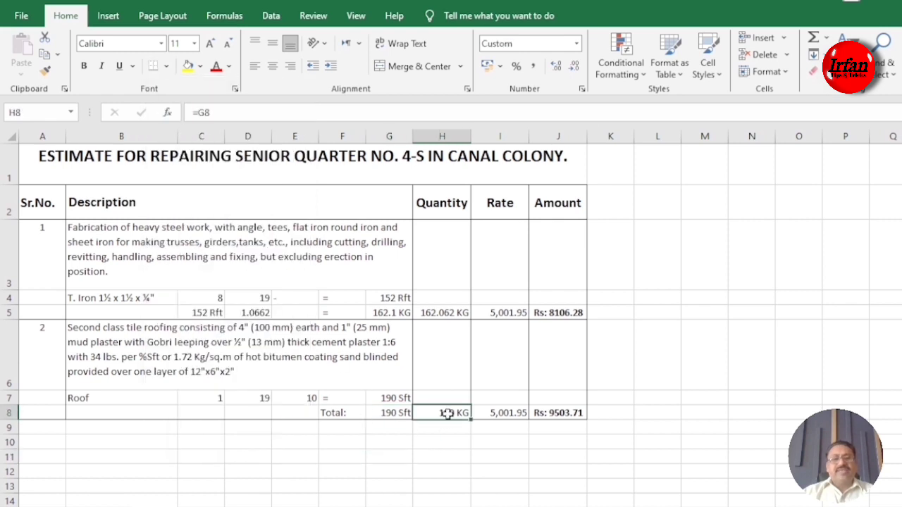
{"action": "left_click", "coordinate": [394, 413]}
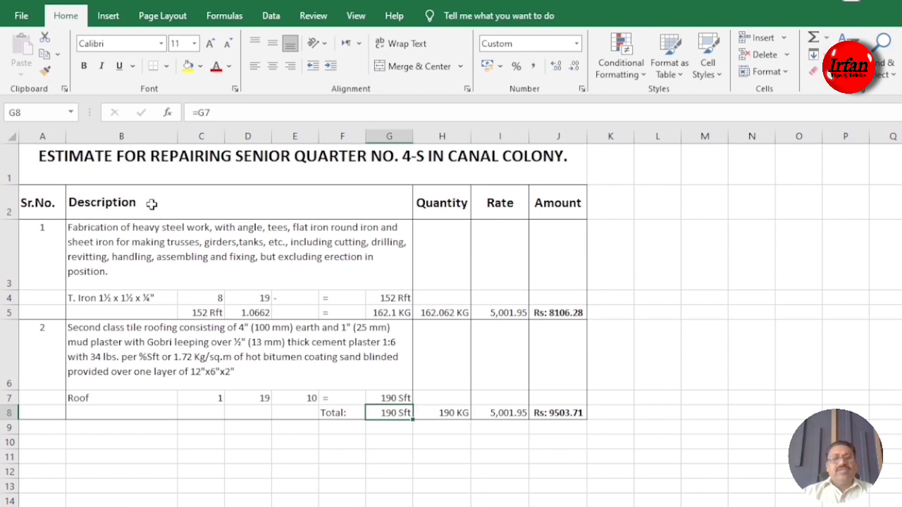
{"action": "left_click", "coordinate": [45, 54]}
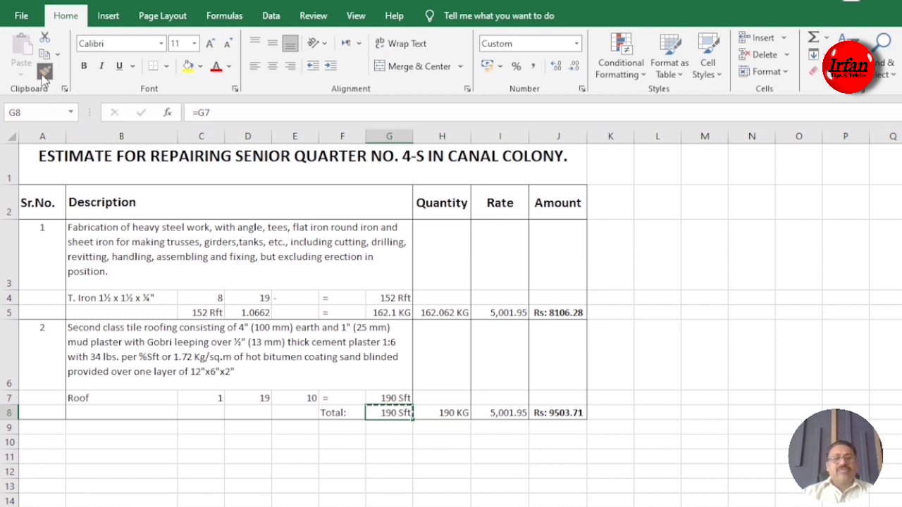
{"action": "left_click", "coordinate": [435, 415]}
{"action": "key", "text": "Return"}
{"action": "left_click", "coordinate": [451, 457]}
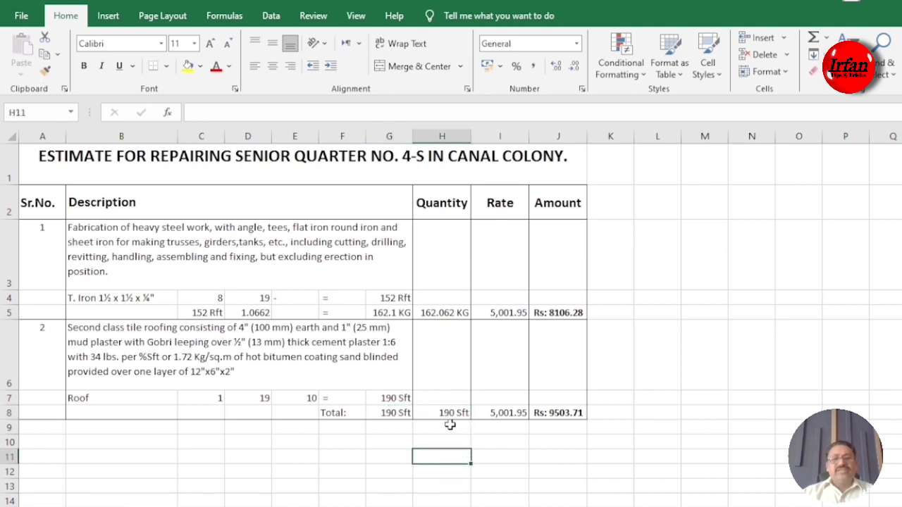
Replace the roofing rate in I8 with the second class tile roofing composite rate, 21,857.30, copied from the rates PDF
{"action": "left_click", "coordinate": [496, 413]}
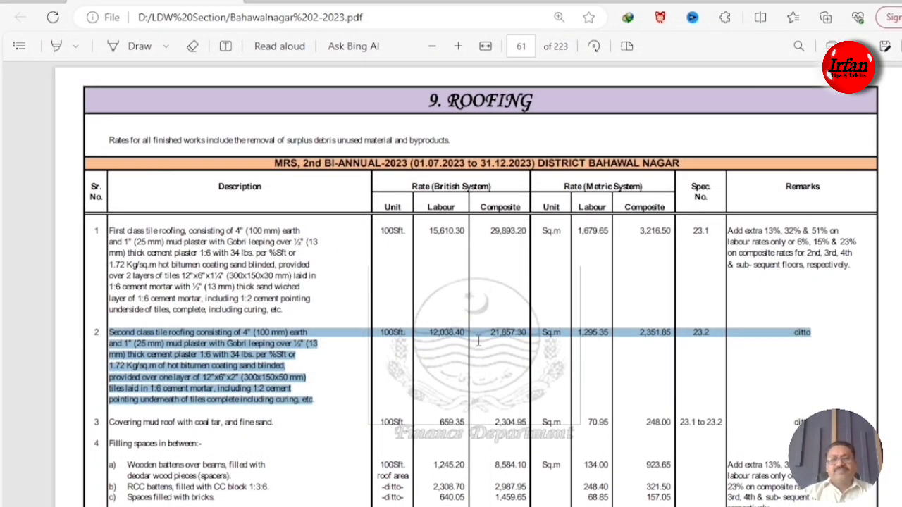
{"action": "left_click_drag", "start_coordinate": [490, 337], "coordinate": [523, 347]}
{"action": "key", "text": "ctrl+c"}
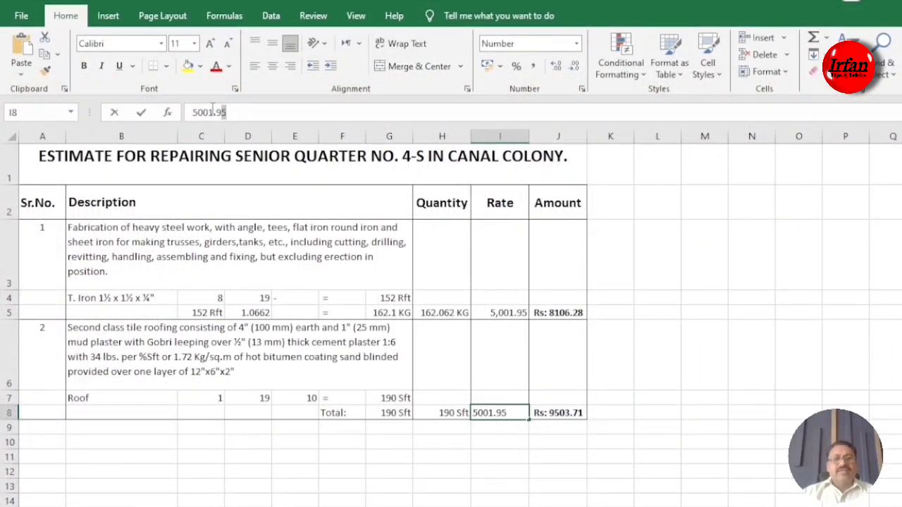
{"action": "double_click", "coordinate": [212, 108]}
{"action": "key", "text": "ctrl+v"}
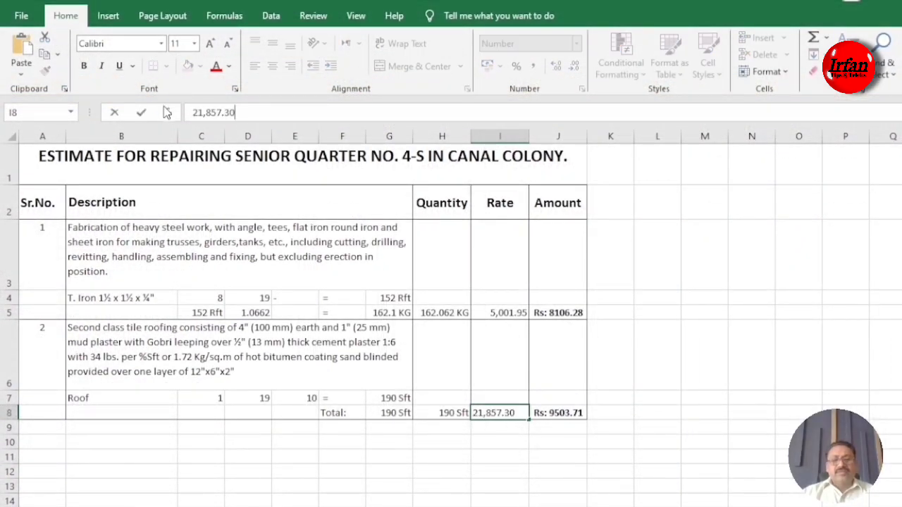
{"action": "left_click", "coordinate": [572, 413]}
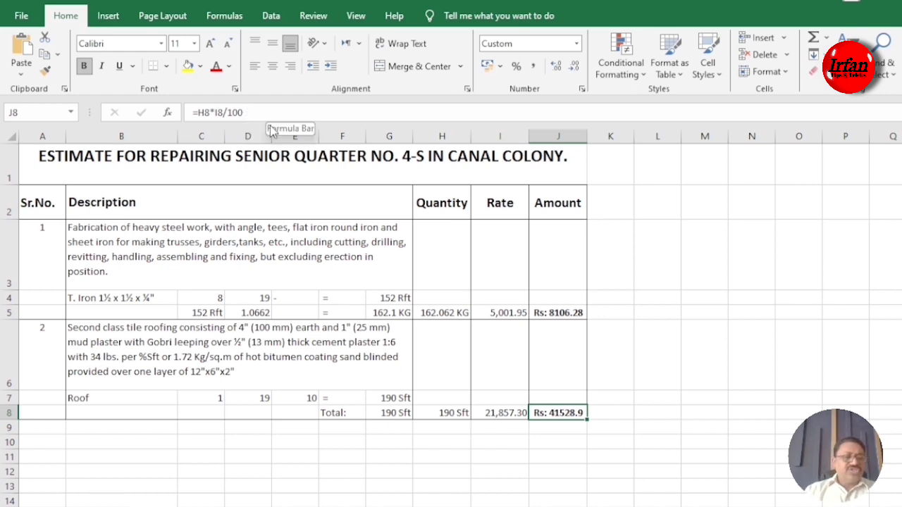
Duplicate the roofing item in rows 6 to 8 into rows 9 to 11 and number the copy 3
{"action": "left_click", "coordinate": [52, 343]}
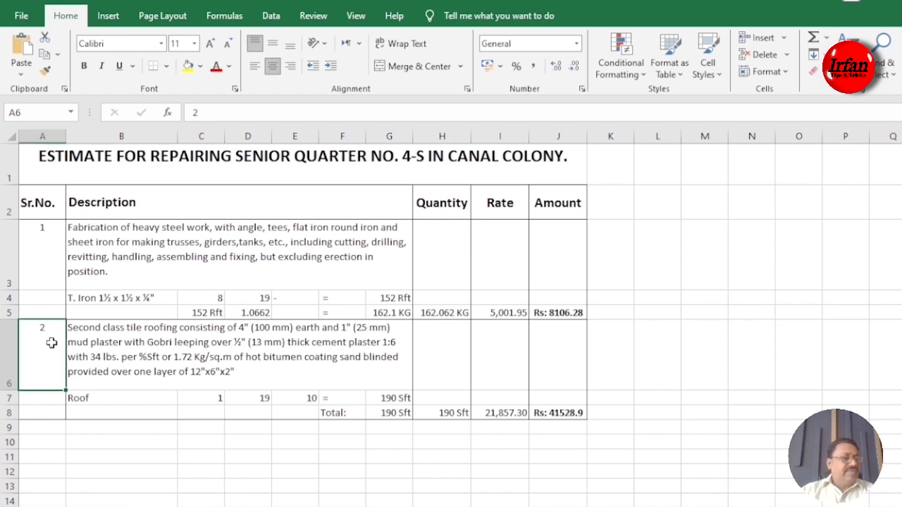
{"action": "scroll", "coordinate": [51, 343], "scroll_direction": "down", "scroll_amount": 1}
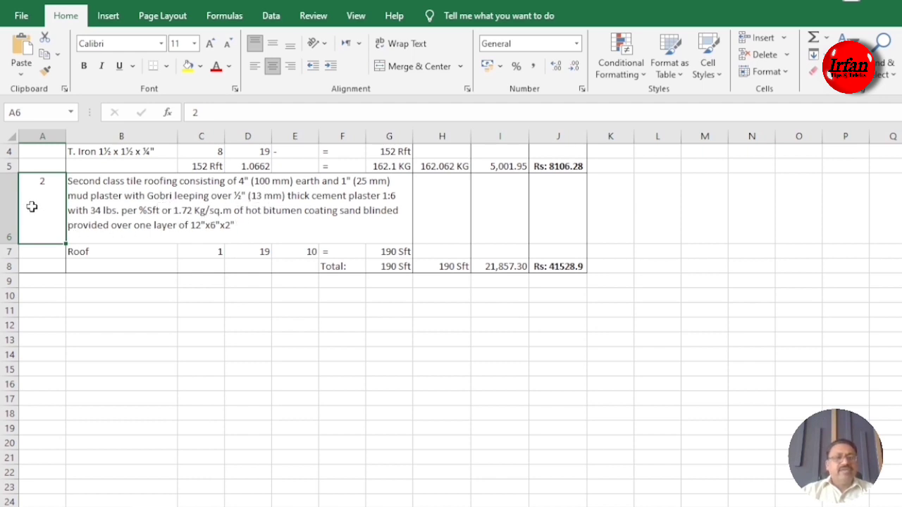
{"action": "left_click_drag", "start_coordinate": [3, 198], "coordinate": [12, 263]}
{"action": "key", "text": "ctrl+c"}
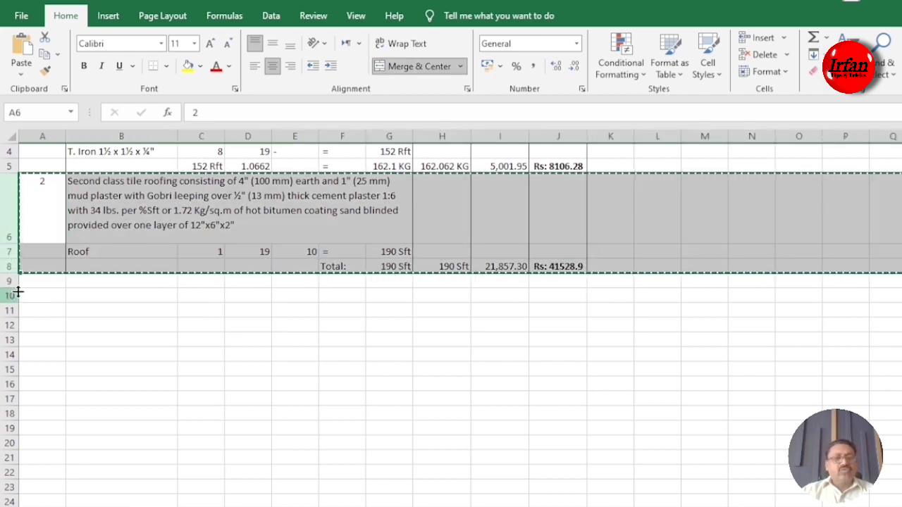
{"action": "left_click", "coordinate": [8, 280]}
{"action": "key", "text": "ctrl+v"}
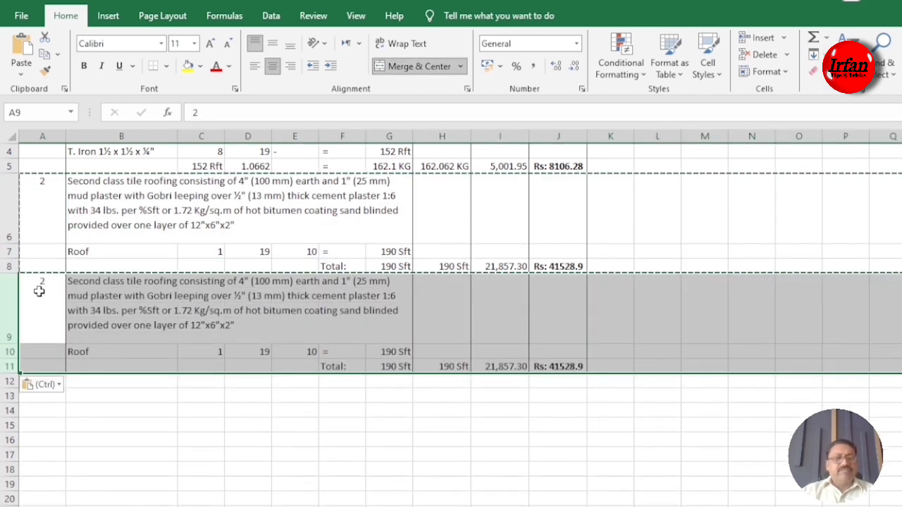
{"action": "left_click", "coordinate": [39, 291]}
{"action": "type", "text": "3"}
{"action": "key", "text": "Tab"}
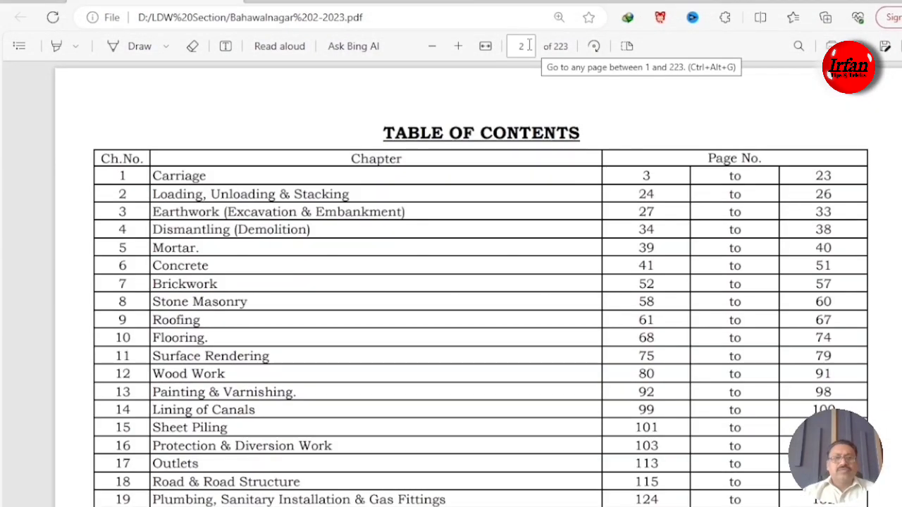
Replace the item 3 description with the 500 gauge (.005" thick) polythene sheet text from PDF page 215, and reduce row 9's height to fit
{"action": "left_click", "coordinate": [528, 46]}
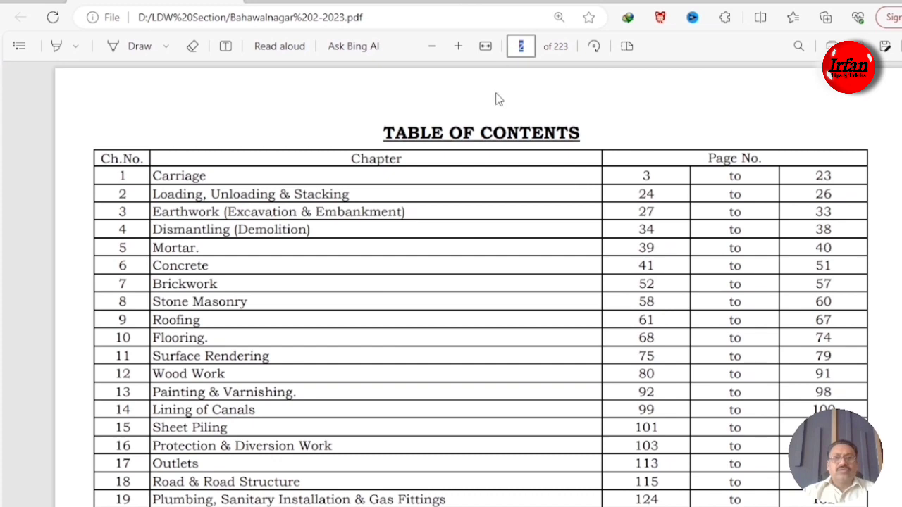
{"action": "key", "text": "Return"}
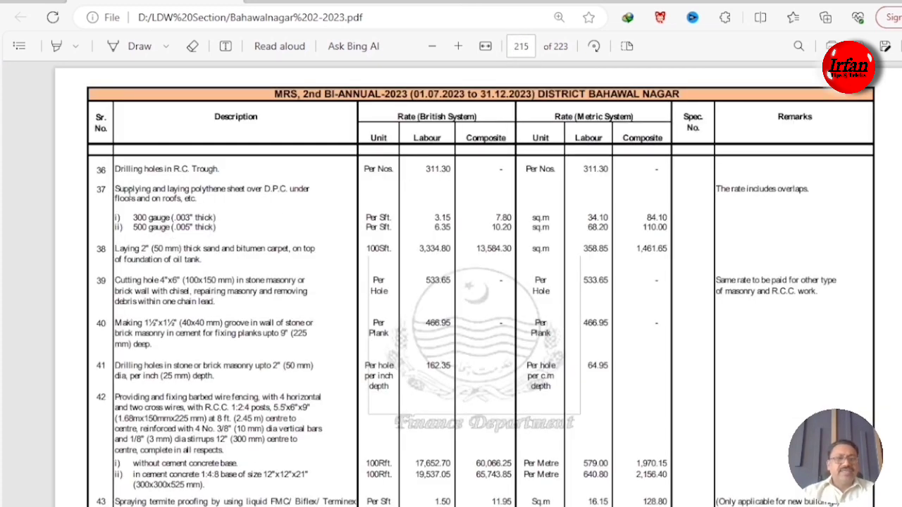
{"action": "left_click_drag", "start_coordinate": [117, 189], "coordinate": [266, 203]}
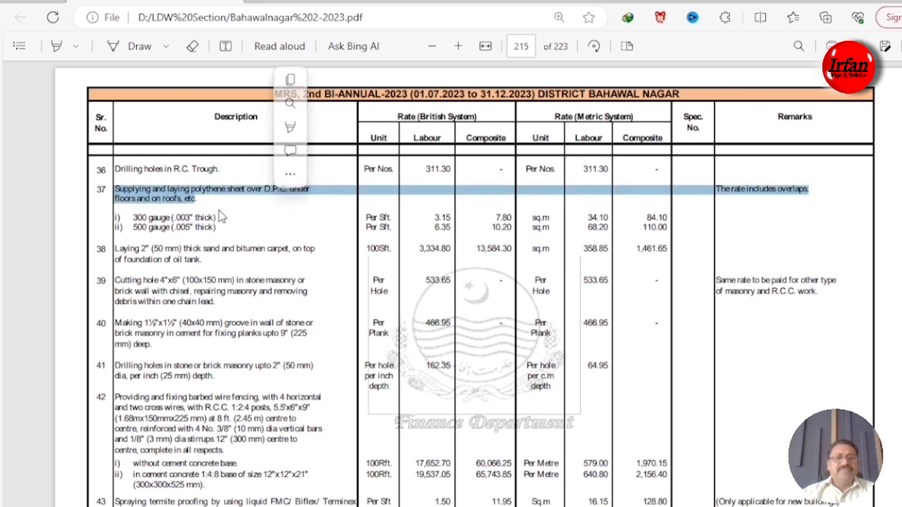
{"action": "left_click_drag", "start_coordinate": [132, 227], "coordinate": [218, 228]}
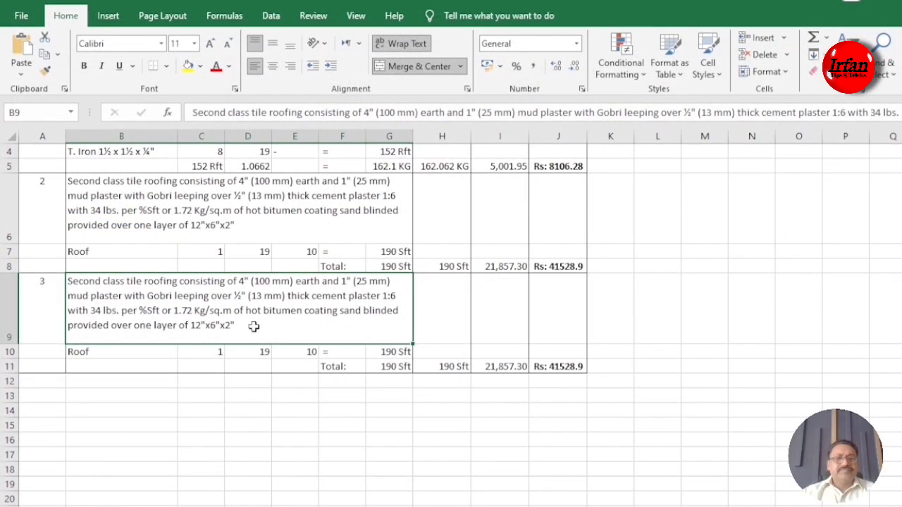
{"action": "double_click", "coordinate": [248, 326]}
{"action": "left_click_drag", "start_coordinate": [247, 326], "coordinate": [57, 278]}
{"action": "key", "text": "ctrl+v"}
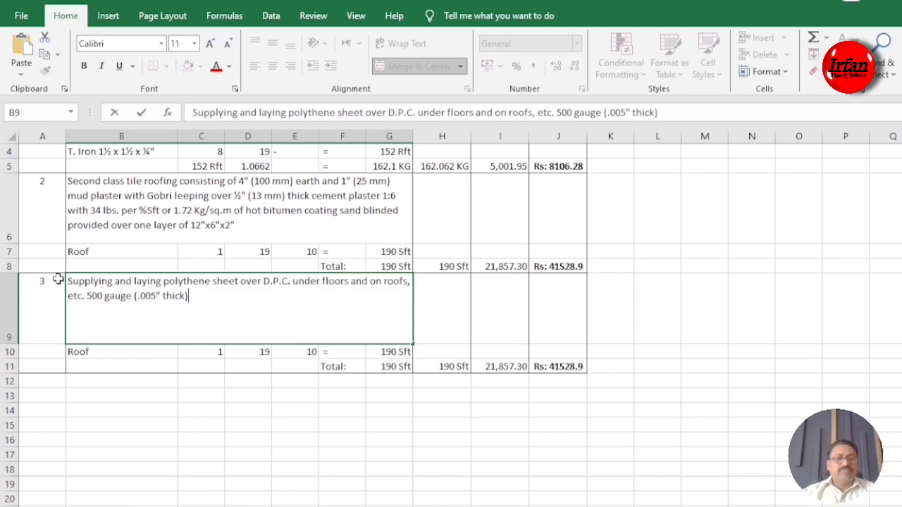
{"action": "left_click", "coordinate": [131, 423]}
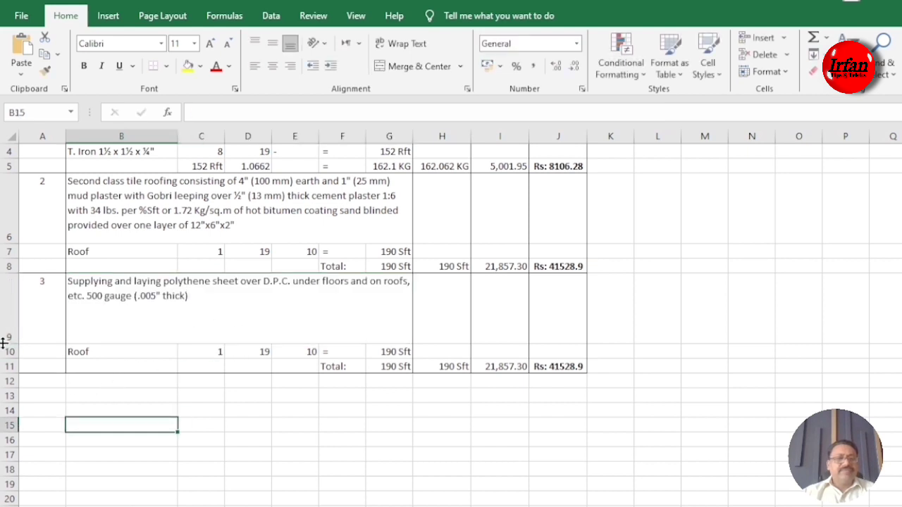
{"action": "left_click_drag", "start_coordinate": [6, 345], "coordinate": [5, 314]}
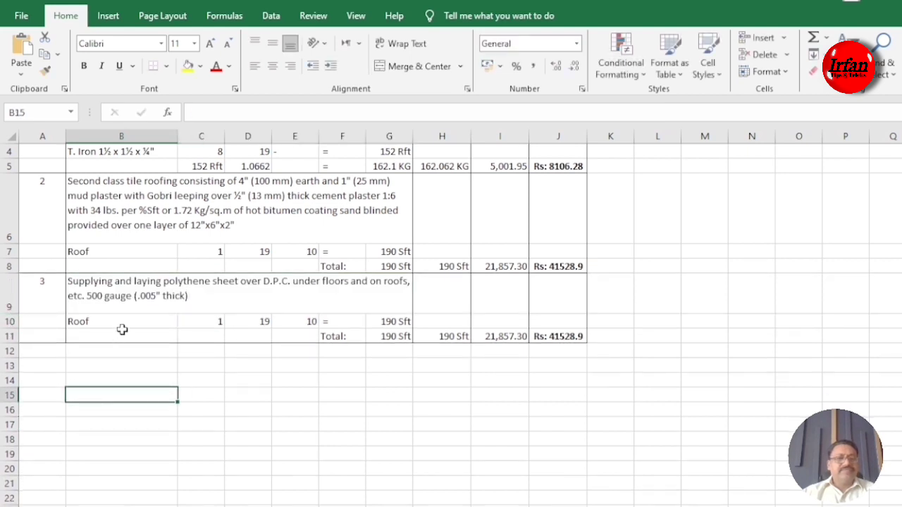
Set the roof length to 18 for both items, in D7 and D10
{"action": "left_click", "coordinate": [381, 323]}
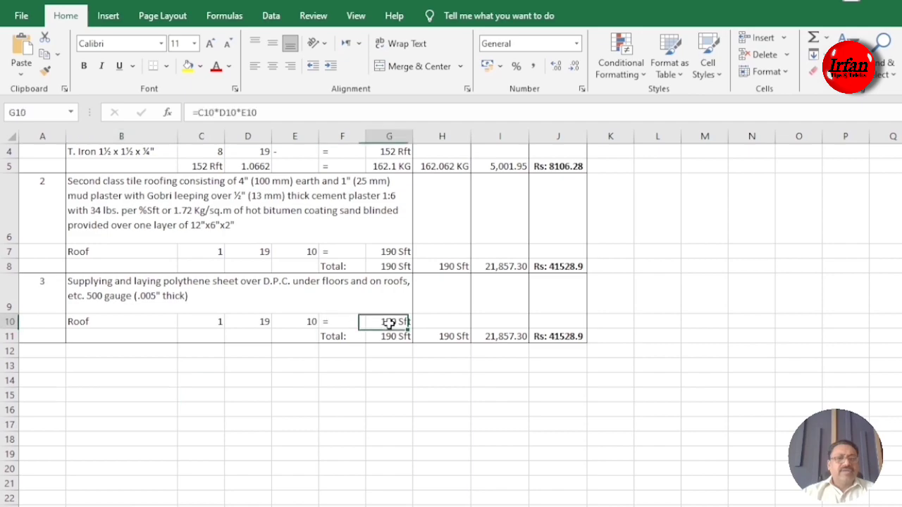
{"action": "left_click", "coordinate": [249, 321]}
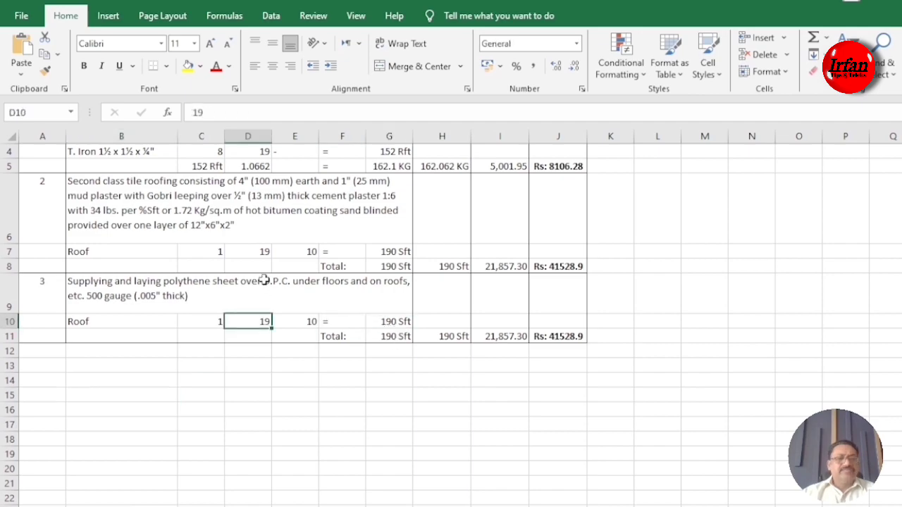
{"action": "left_click", "coordinate": [258, 252]}
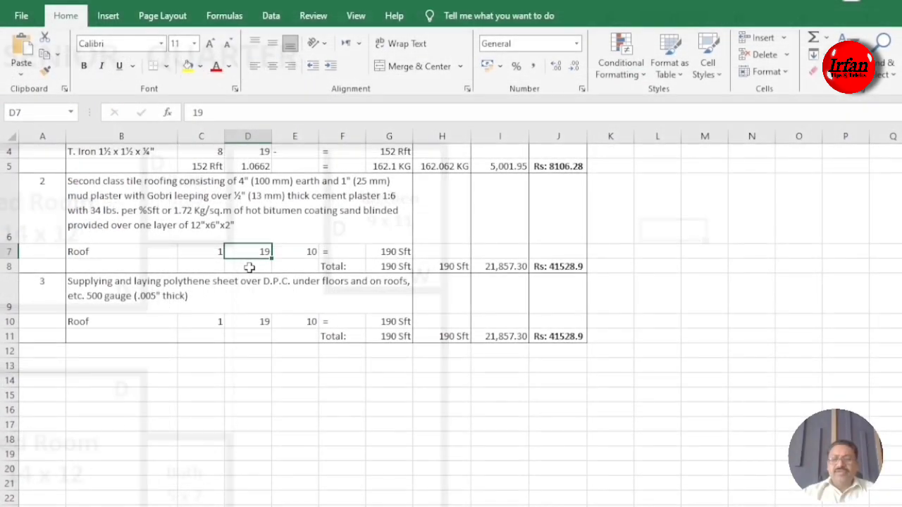
{"action": "type", "text": "18"}
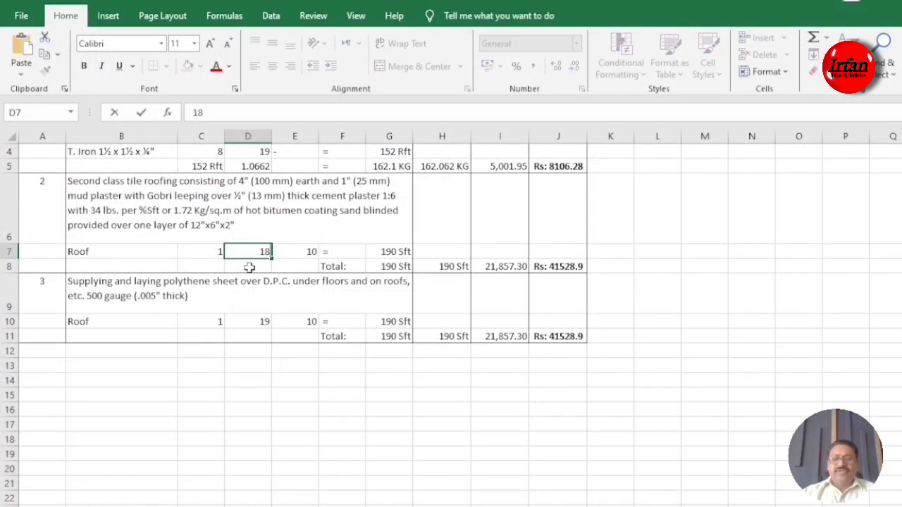
{"action": "key", "text": "Return"}
{"action": "key", "text": "Down"}
{"action": "key", "text": "Down"}
{"action": "type", "text": "1"}
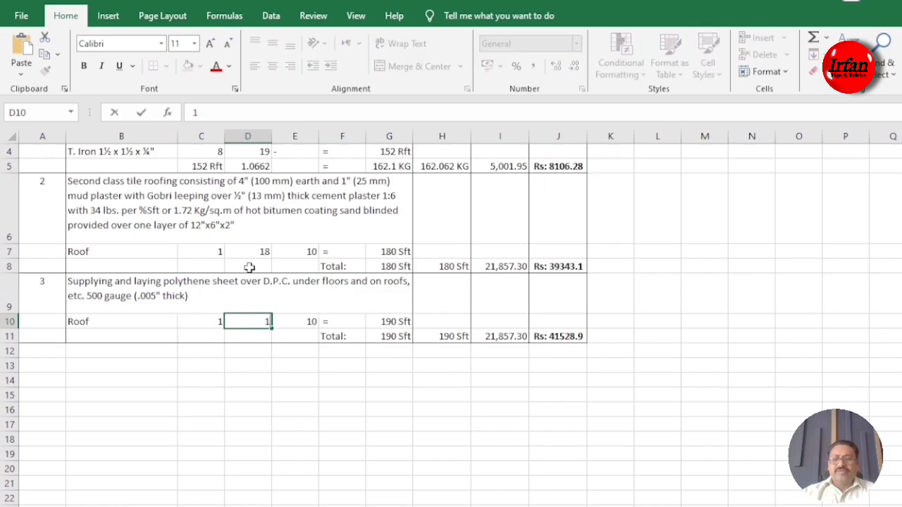
{"action": "key", "text": "Return"}
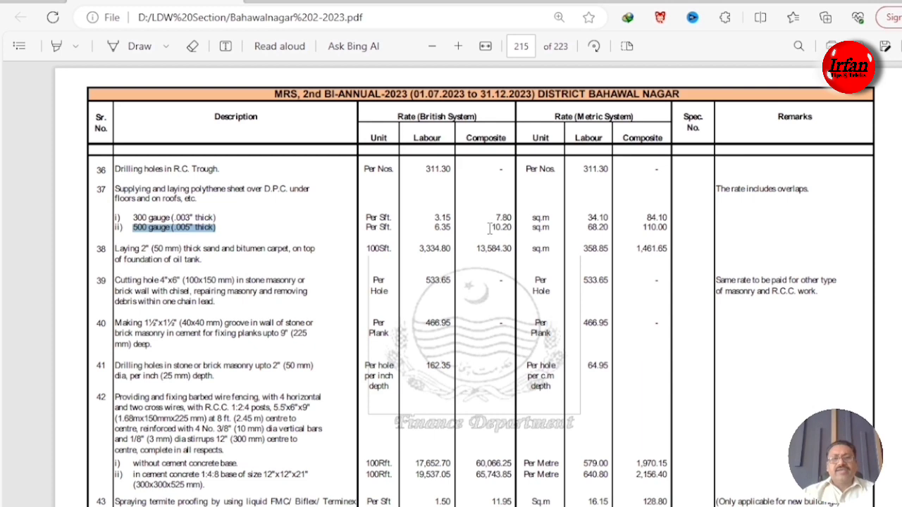
Replace the rate in I11 with the 500 gauge polythene sheet composite rate, 10.20, copied from the rates PDF
{"action": "left_click_drag", "start_coordinate": [489, 228], "coordinate": [511, 228]}
{"action": "key", "text": "ctrl+c"}
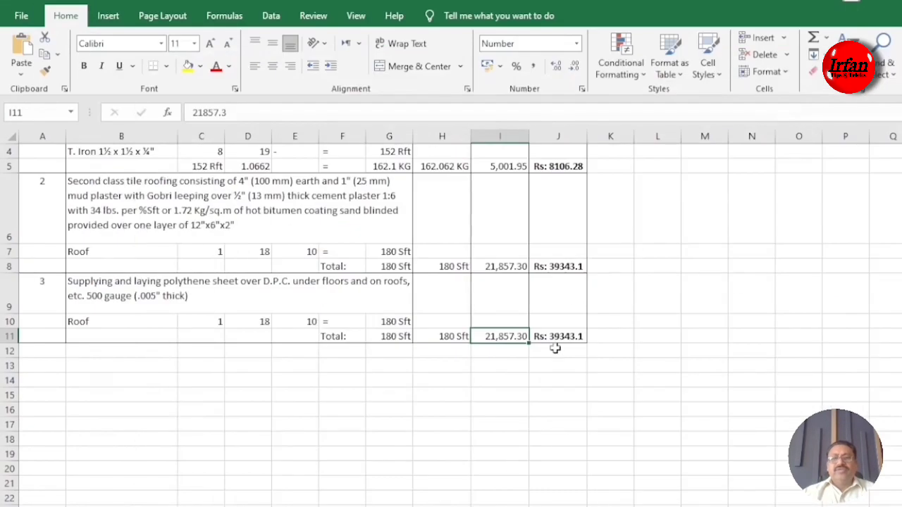
{"action": "left_click", "coordinate": [226, 114]}
{"action": "left_click_drag", "start_coordinate": [226, 114], "coordinate": [191, 114]}
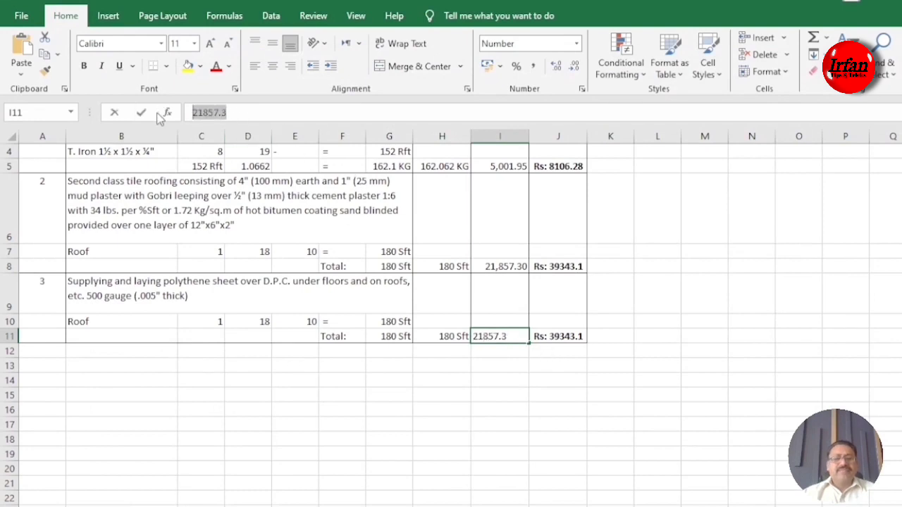
{"action": "key", "text": "ctrl+v"}
{"action": "key", "text": "Tab"}
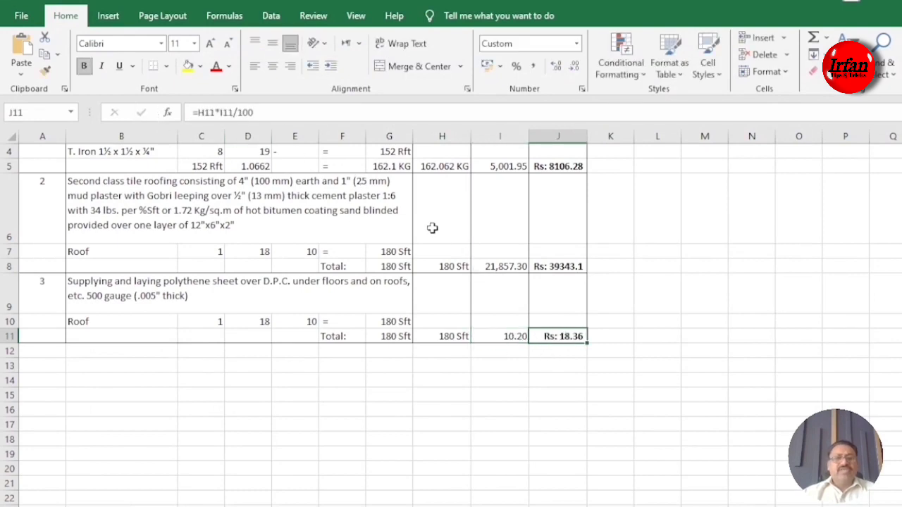
Remove the division by 100 from the amount formula in J11 so it multiplies H11 by I11
{"action": "left_click", "coordinate": [258, 113]}
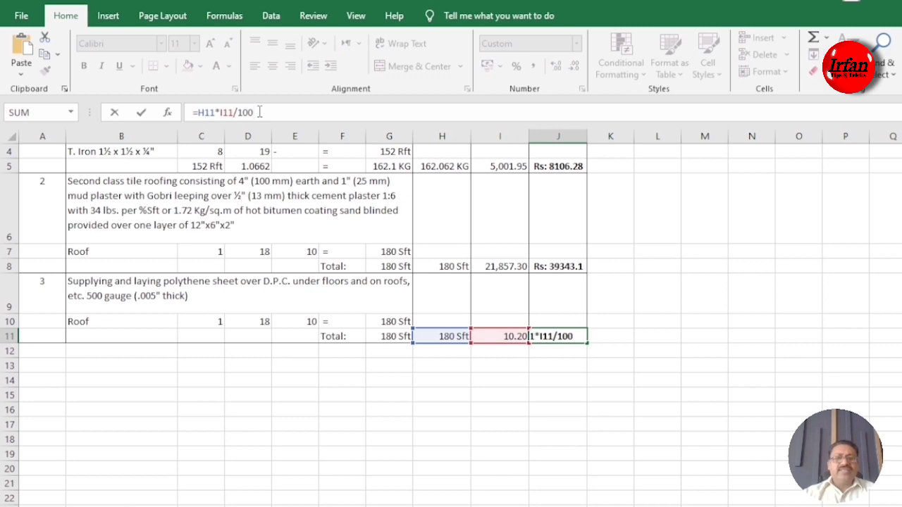
{"action": "key", "text": "BackSpace"}
{"action": "key", "text": "BackSpace"}
{"action": "key", "text": "BackSpace"}
{"action": "key", "text": "Return"}
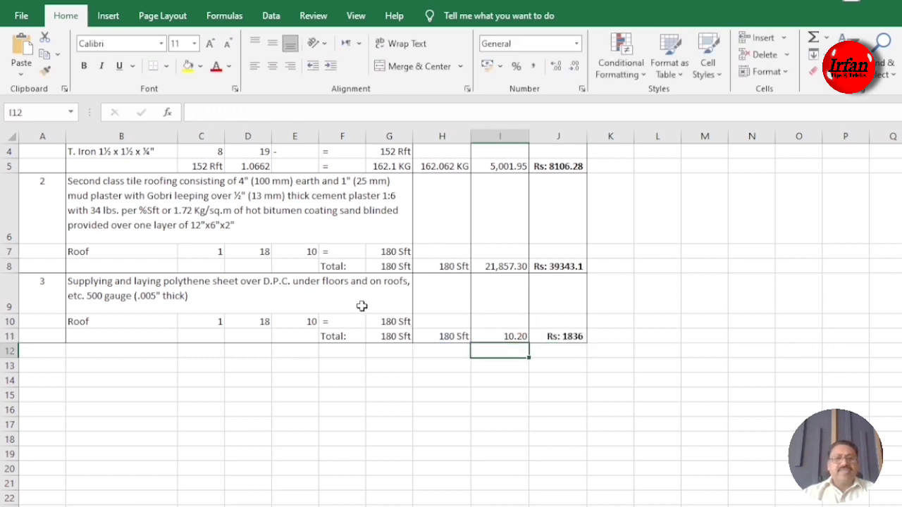
{"action": "key", "text": "Right"}
{"action": "key", "text": "Right"}
{"action": "key", "text": "Right"}
{"action": "key", "text": "Down"}
{"action": "key", "text": "Down"}
{"action": "key", "text": "Down"}
{"action": "key", "text": "Down"}
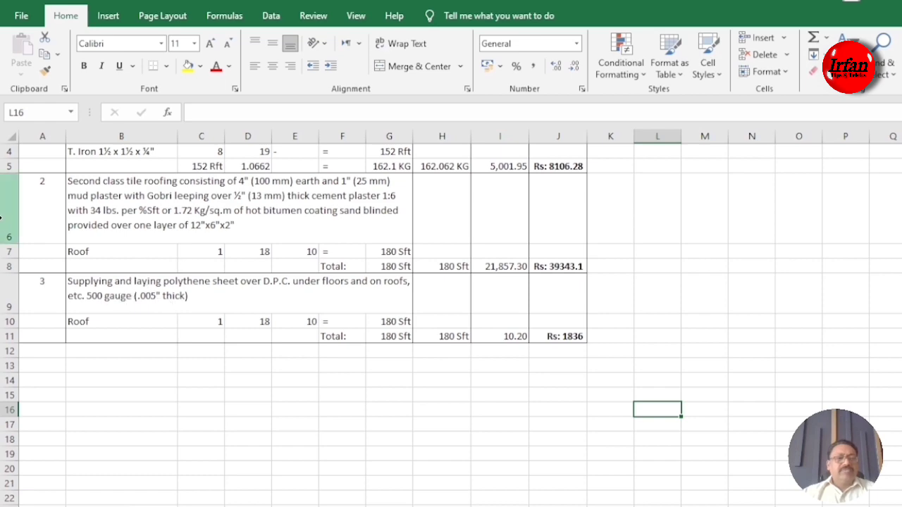
{"action": "left_click_drag", "start_coordinate": [2, 204], "coordinate": [151, 157]}
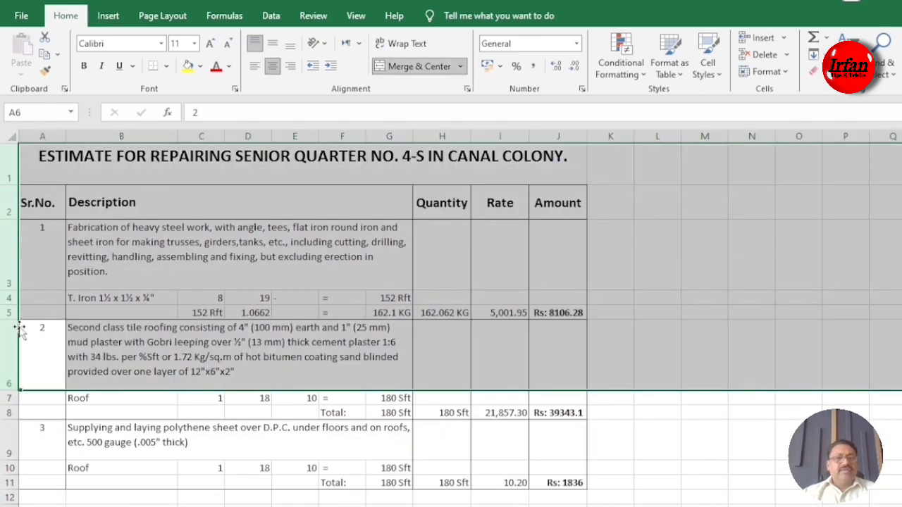
{"action": "scroll", "coordinate": [40, 329], "scroll_direction": "down", "scroll_amount": 1}
{"action": "left_click", "coordinate": [84, 289]}
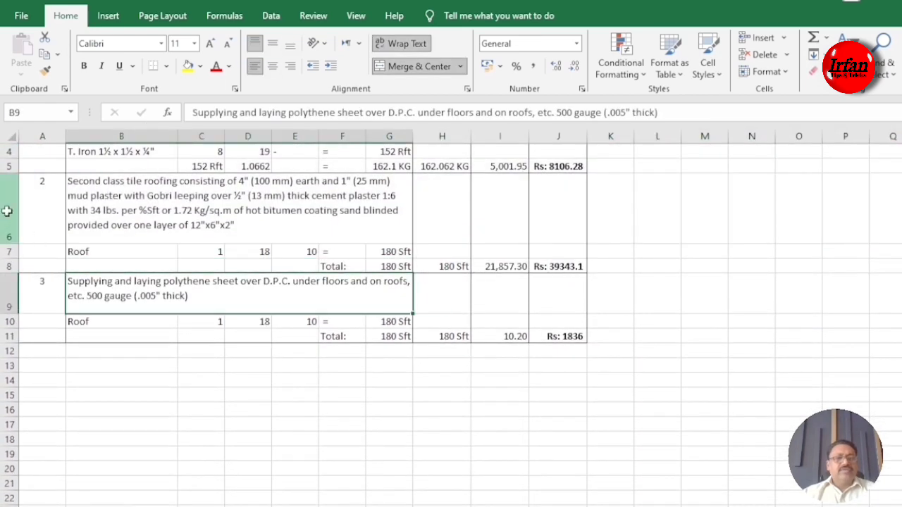
Duplicate the roofing item in rows 6 to 8 into rows 12 to 14 and number the copy 4
{"action": "left_click_drag", "start_coordinate": [6, 207], "coordinate": [4, 269]}
{"action": "key", "text": "ctrl+c"}
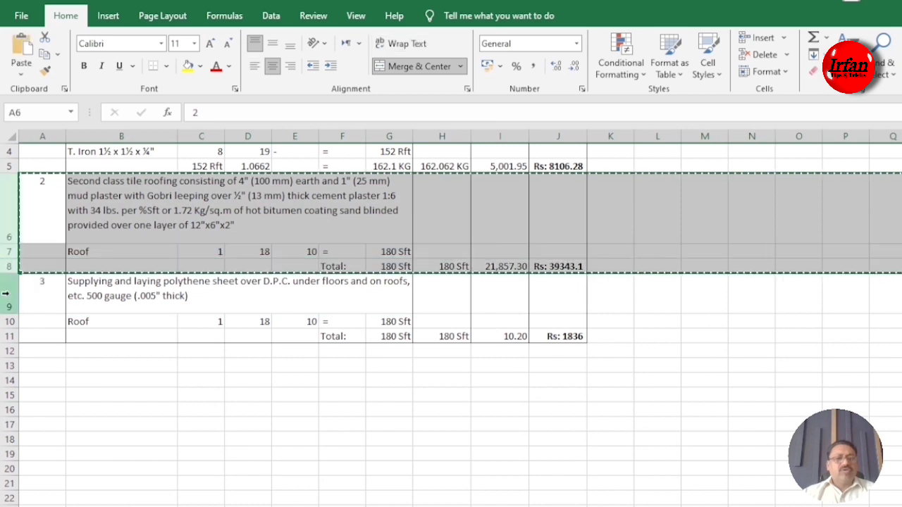
{"action": "left_click", "coordinate": [12, 352]}
{"action": "key", "text": "ctrl+v"}
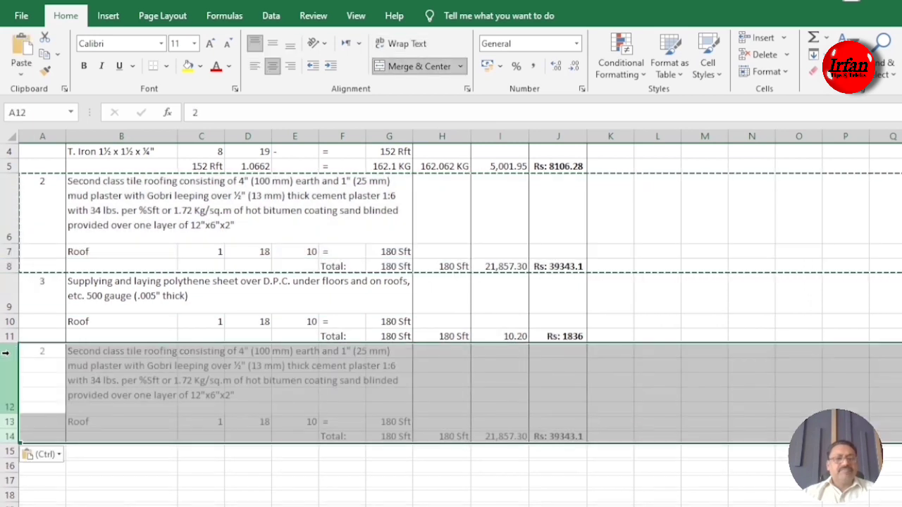
{"action": "left_click", "coordinate": [53, 368]}
{"action": "type", "text": "4"}
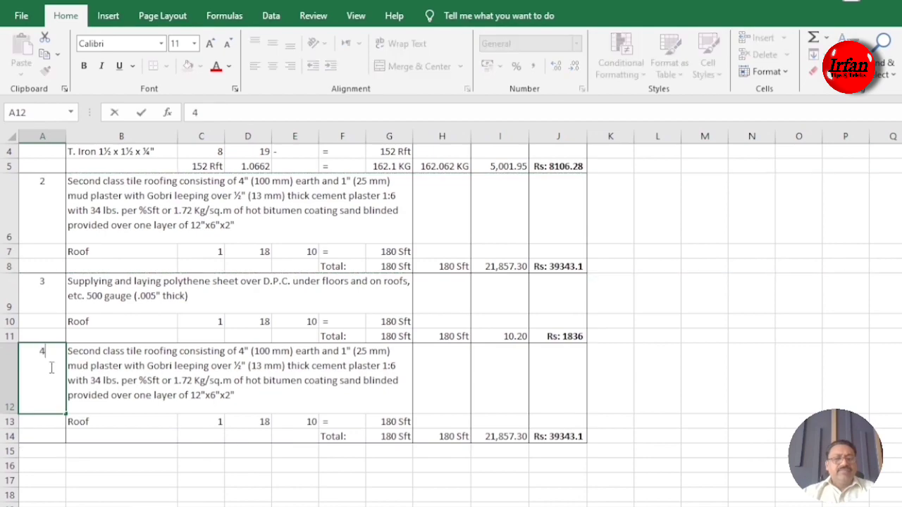
{"action": "left_click", "coordinate": [119, 384]}
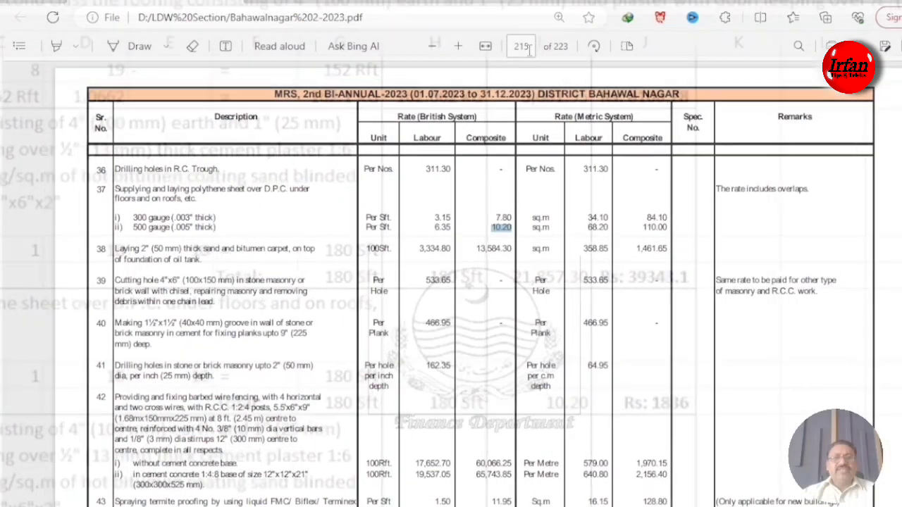
Replace the item 4 description in B12 with "Pacca brick work other than building upto 10ft. cement, sand mortar:" from the rates PDF's page 53, adding "Ratio 1:5" on a new line
{"action": "type", "text": "5"}
{"action": "key", "text": "Return"}
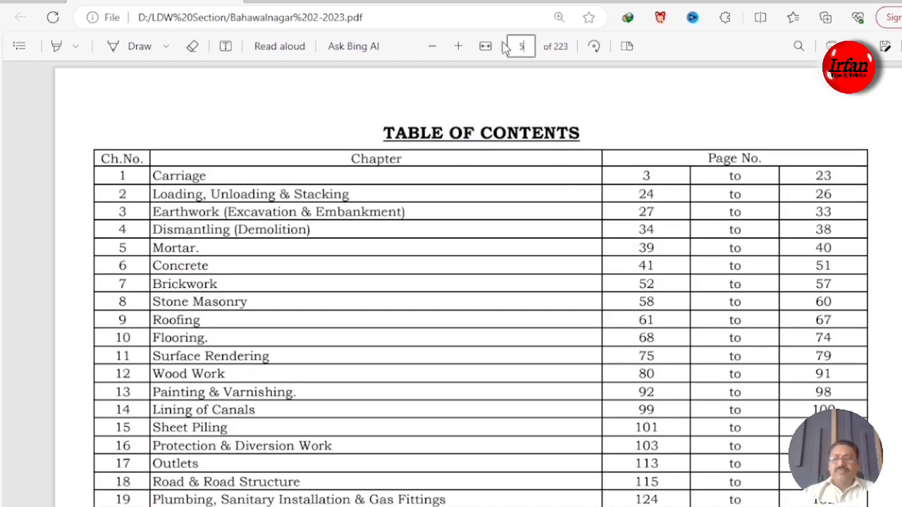
{"action": "key", "text": "Return"}
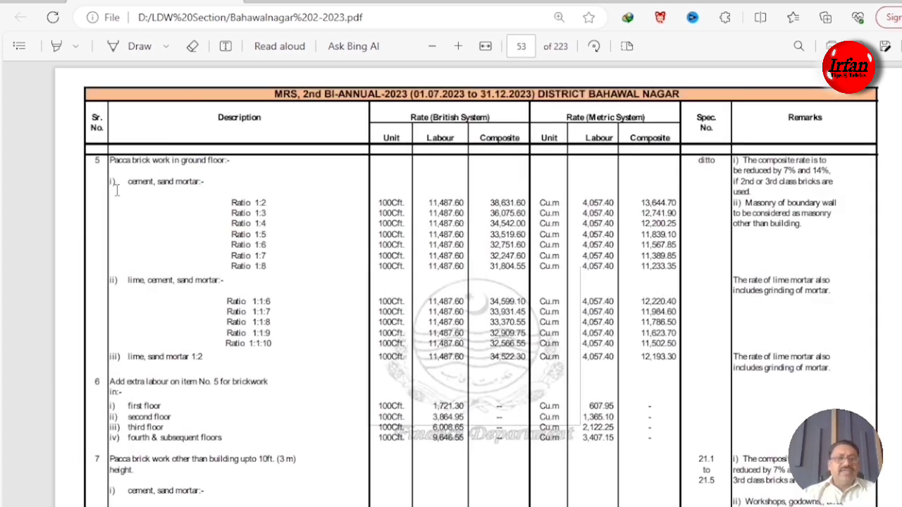
{"action": "scroll", "coordinate": [190, 377], "scroll_direction": "down", "scroll_amount": 2}
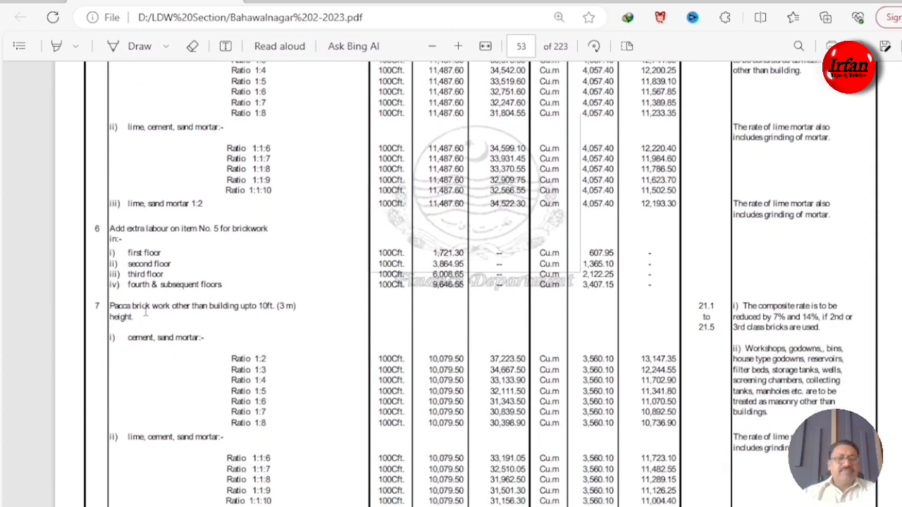
{"action": "left_click_drag", "start_coordinate": [144, 310], "coordinate": [251, 310]}
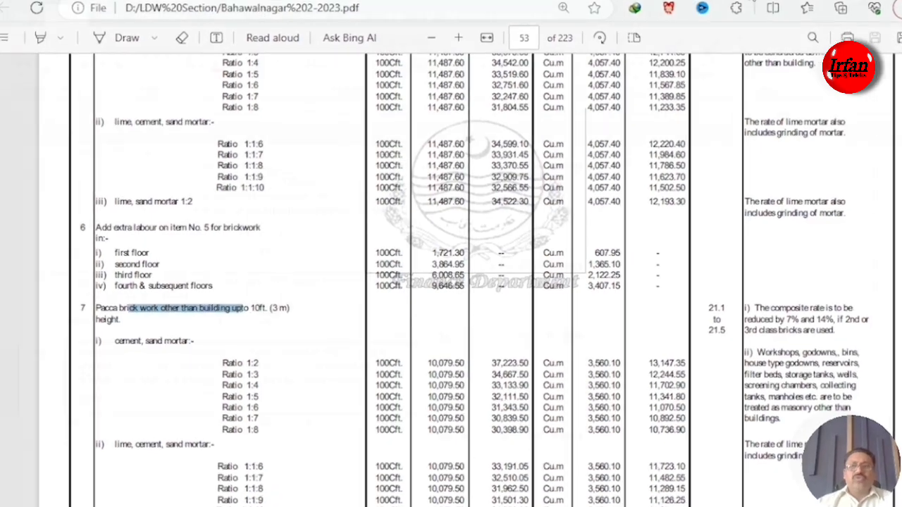
{"action": "left_click_drag", "start_coordinate": [245, 398], "coordinate": [62, 339]}
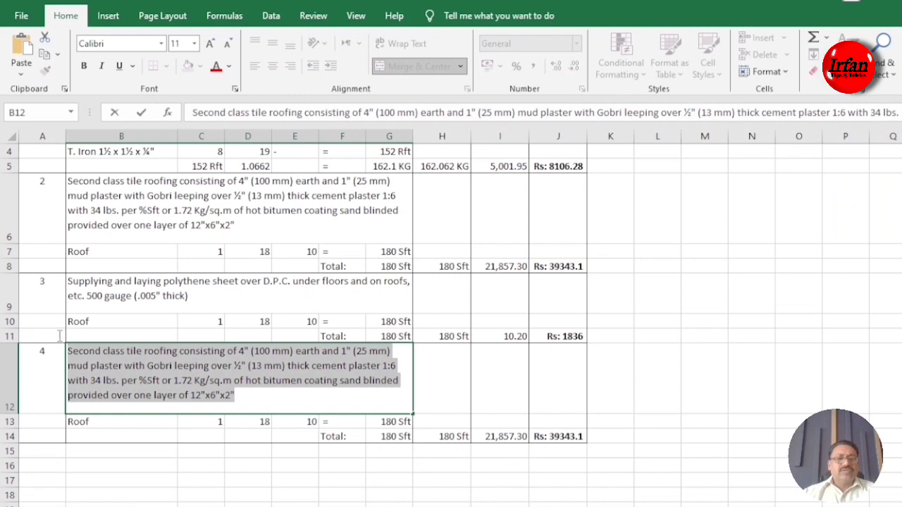
{"action": "key", "text": "ctrl+v"}
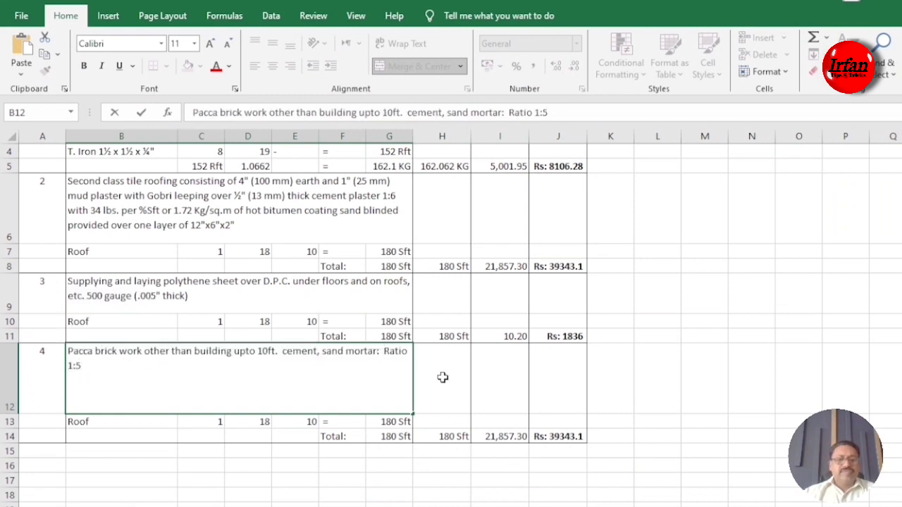
{"action": "key", "text": "alt+Return"}
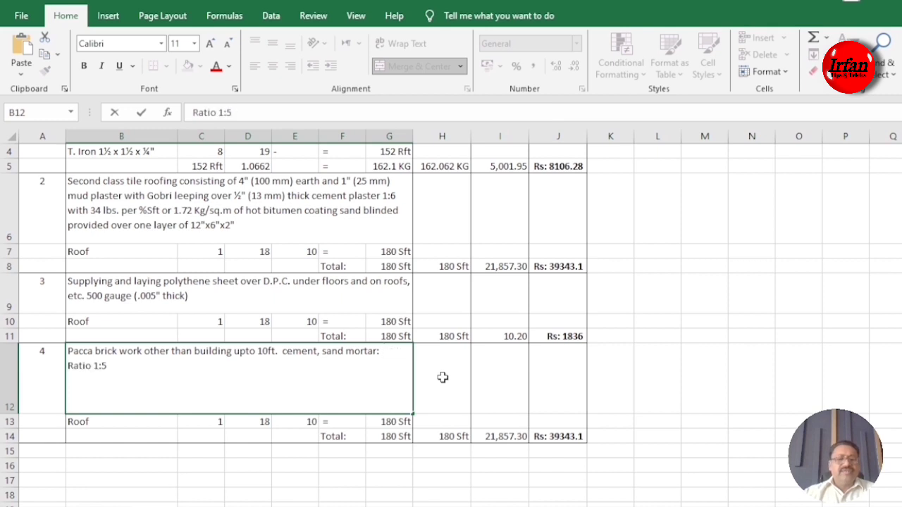
{"action": "key", "text": "Return"}
Label row 13 "Parapit" and enter 2 in C13, 0.75 in E13 and 1 in F13, keeping the length in D13
{"action": "type", "text": "Par"}
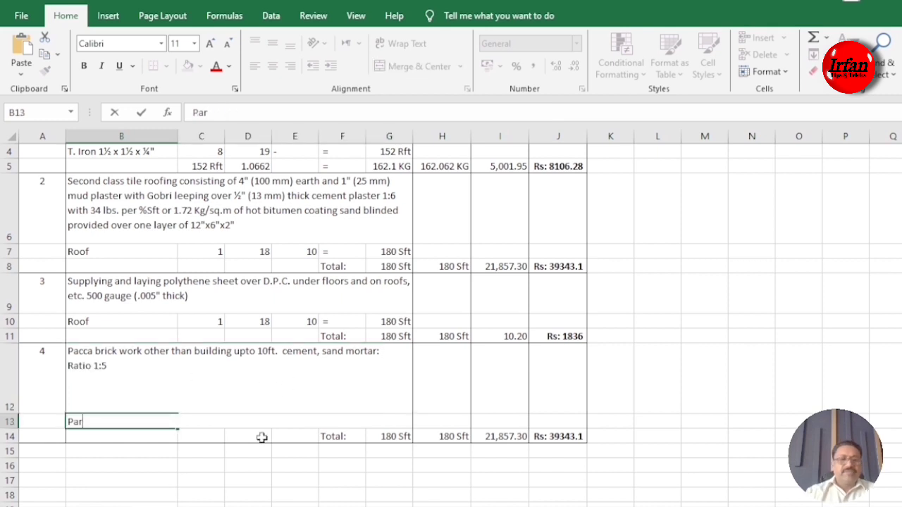
{"action": "type", "text": "apit"}
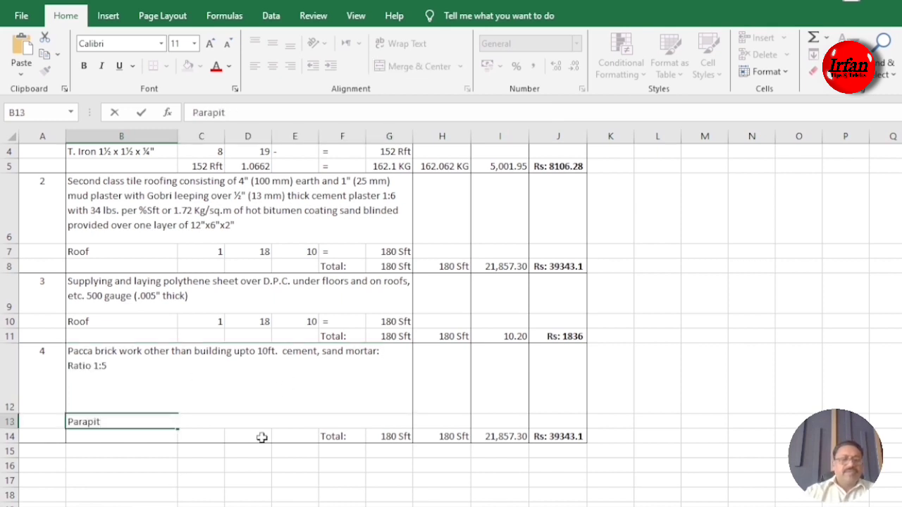
{"action": "key", "text": "Tab"}
{"action": "key", "text": "Delete"}
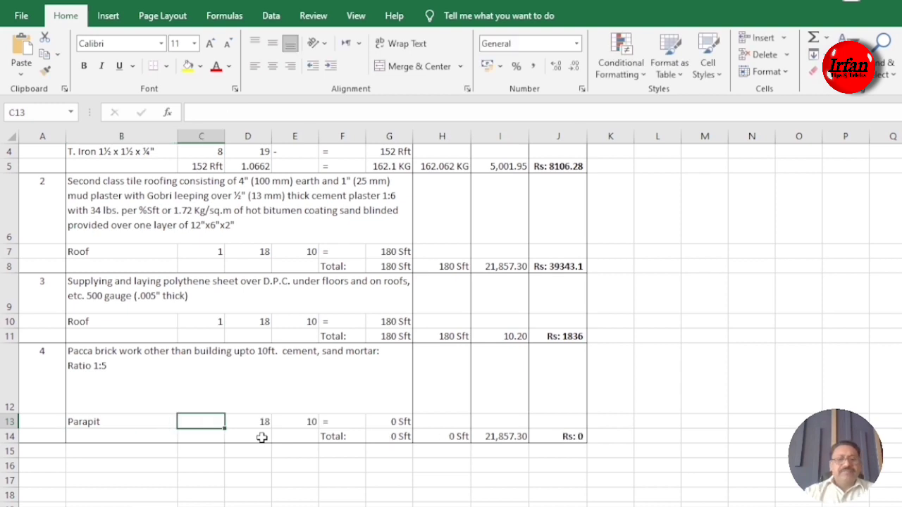
{"action": "type", "text": "2"}
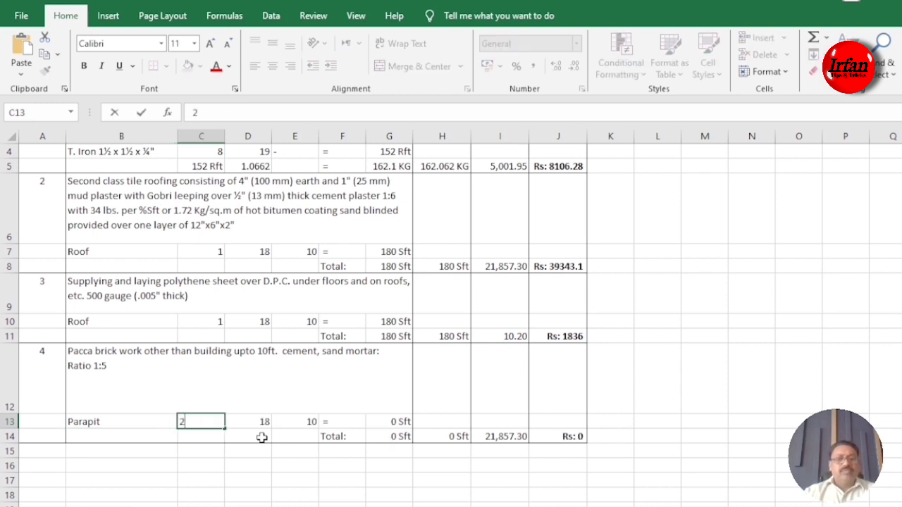
{"action": "key", "text": "Tab"}
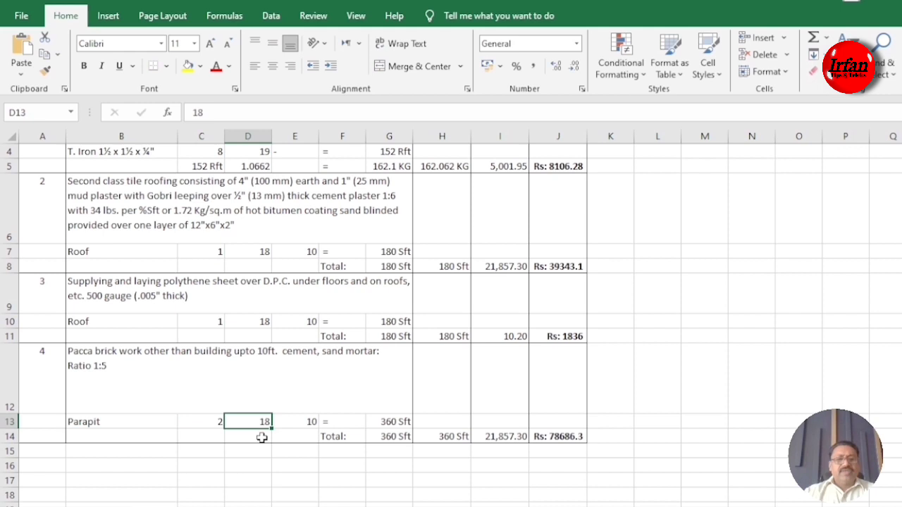
{"action": "key", "text": "Tab"}
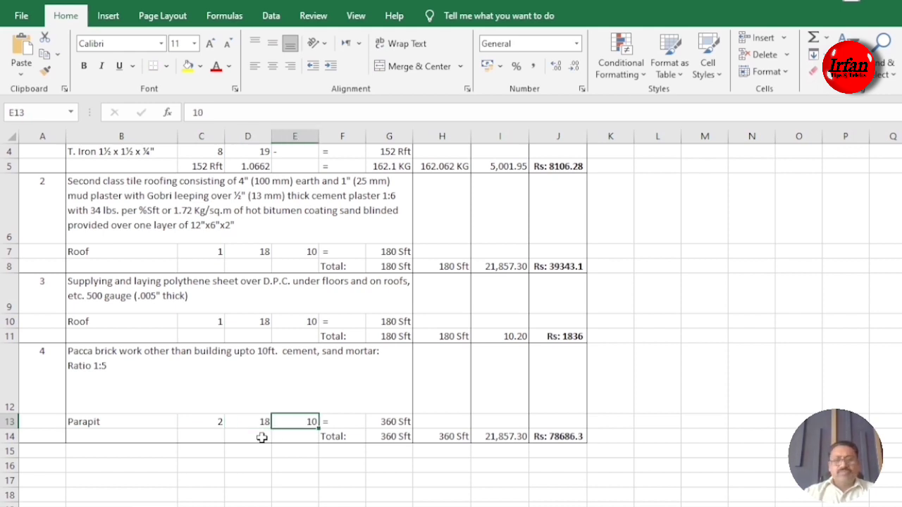
{"action": "type", "text": "0"}
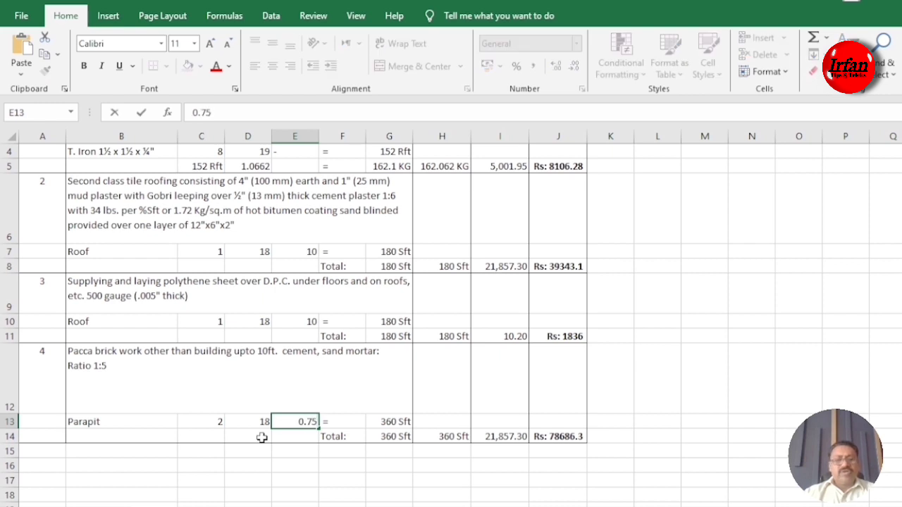
{"action": "key", "text": "Tab"}
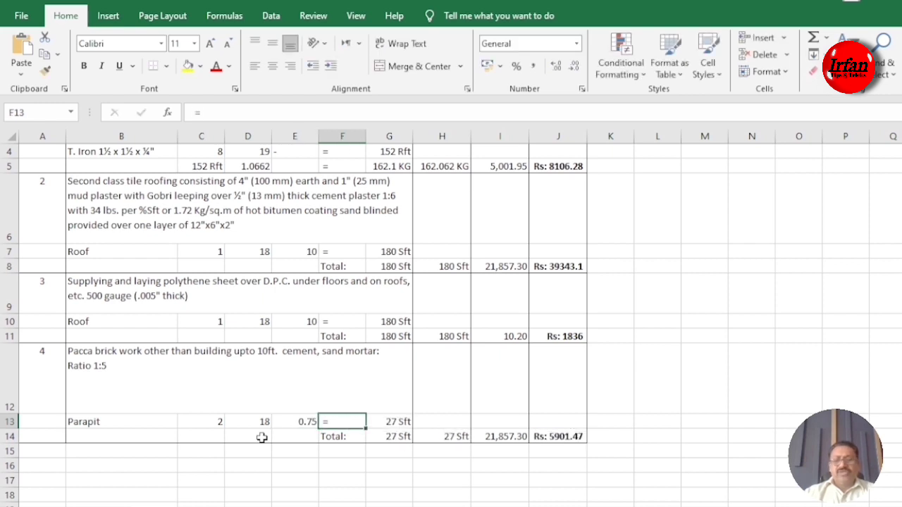
{"action": "type", "text": "1"}
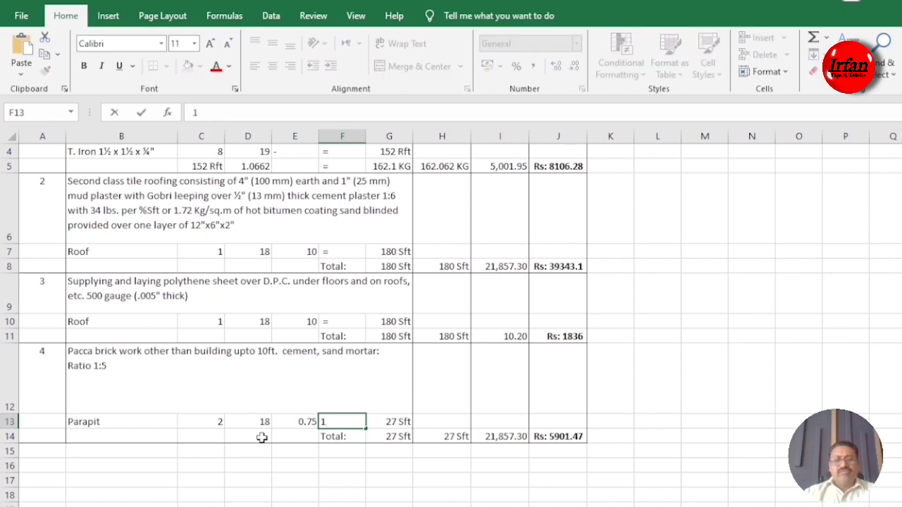
{"action": "key", "text": "Tab"}
Enter the parapet volume formula =C13*D13*E13*F13 in G13
{"action": "type", "text": "="}
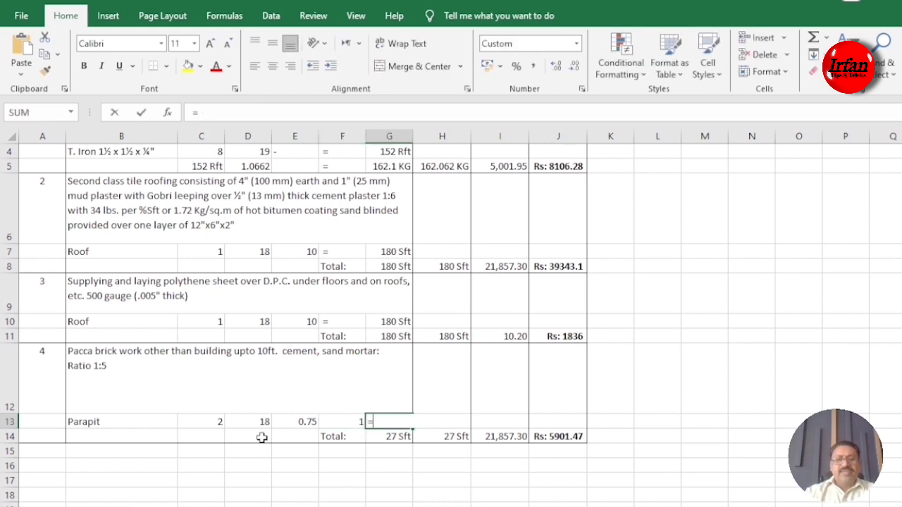
{"action": "left_click", "coordinate": [218, 422]}
{"action": "type", "text": "*"}
{"action": "left_click", "coordinate": [246, 421]}
{"action": "type", "text": "*"}
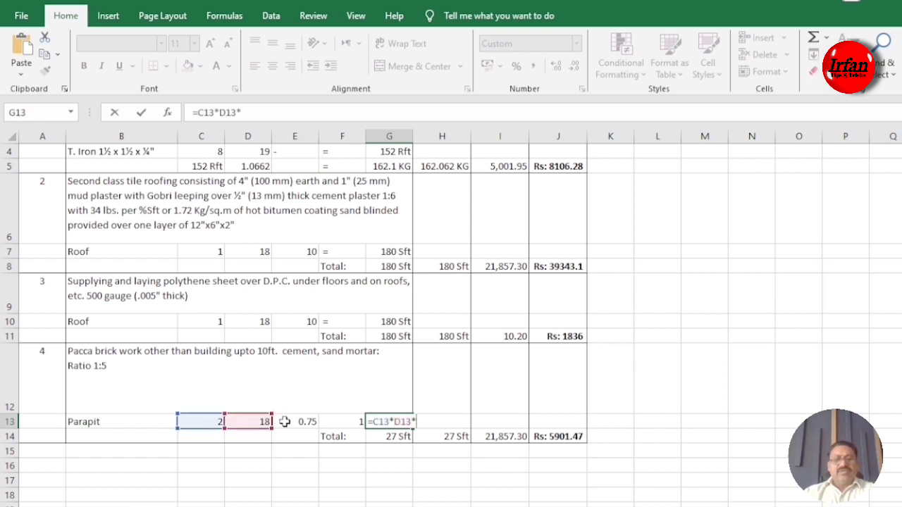
{"action": "left_click", "coordinate": [285, 421]}
{"action": "type", "text": "*"}
{"action": "left_click", "coordinate": [341, 422]}
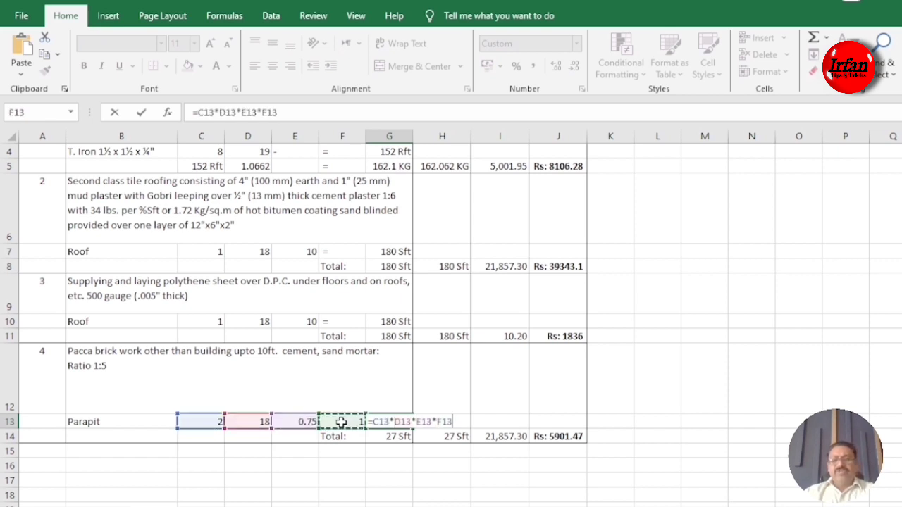
{"action": "key", "text": "Return"}
Change the unit suffix of G13 to Cft with the custom format General "Cft", and copy that formatting to the total in G14
{"action": "left_click", "coordinate": [378, 423]}
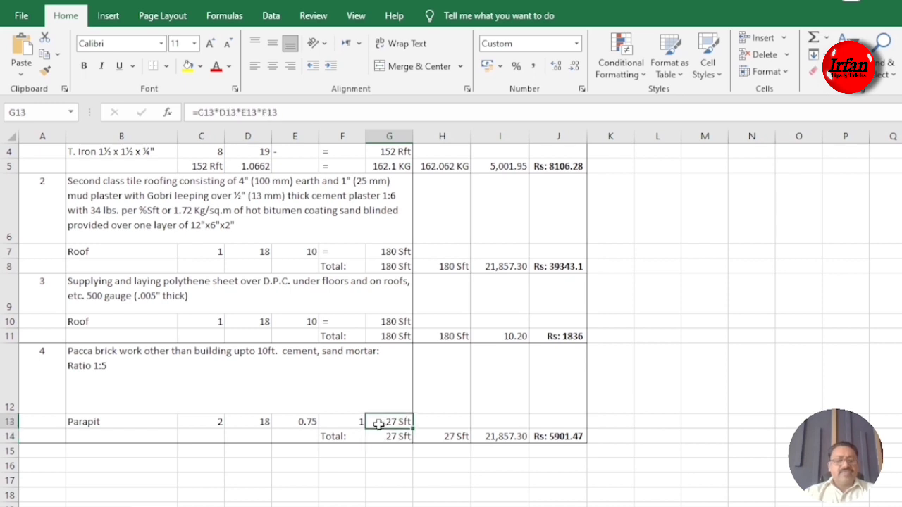
{"action": "key", "text": "ctrl+1"}
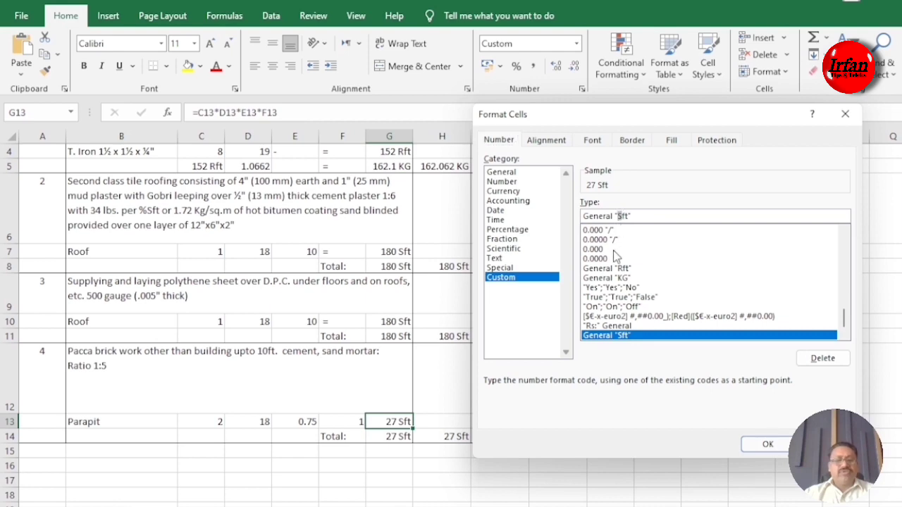
{"action": "type", "text": "C"}
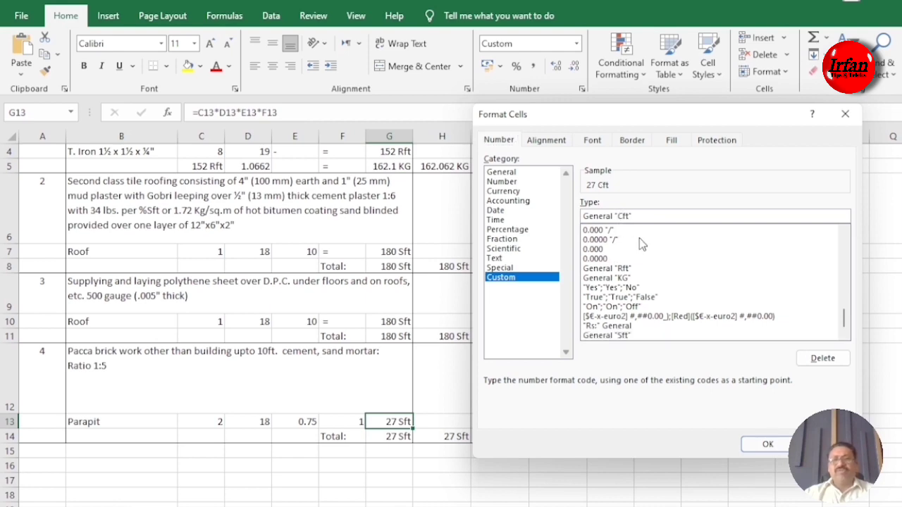
{"action": "left_click", "coordinate": [768, 444]}
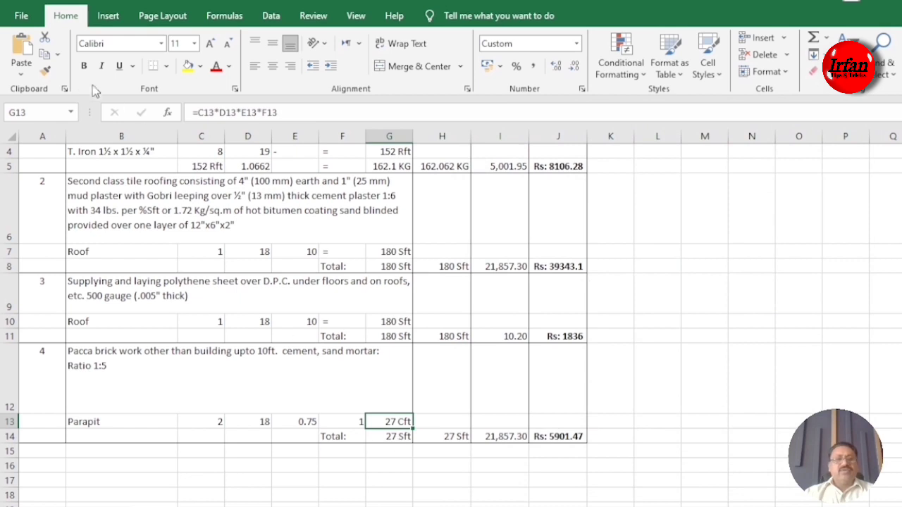
{"action": "left_click", "coordinate": [45, 69]}
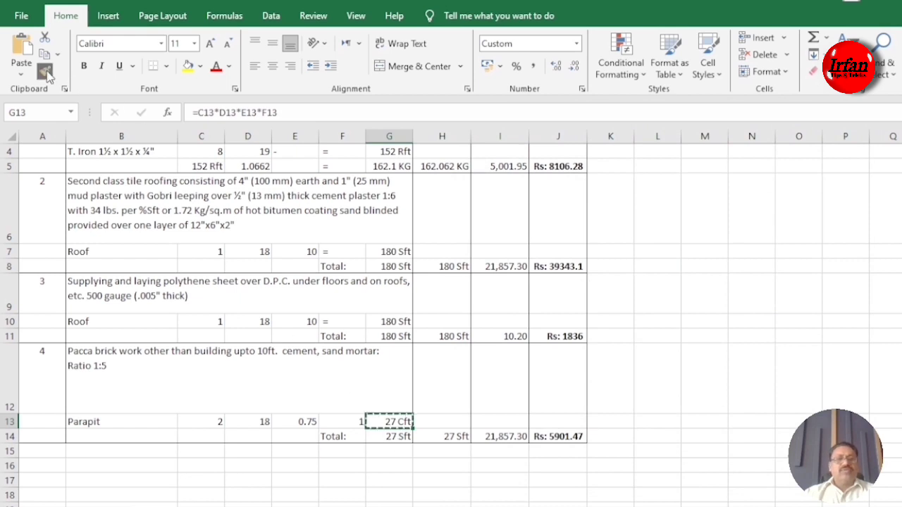
{"action": "left_click", "coordinate": [390, 437]}
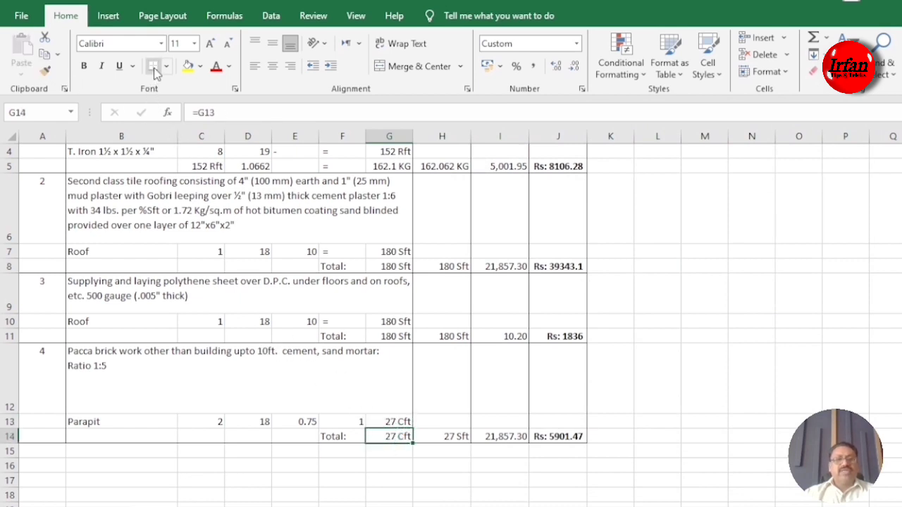
{"action": "left_click", "coordinate": [399, 482]}
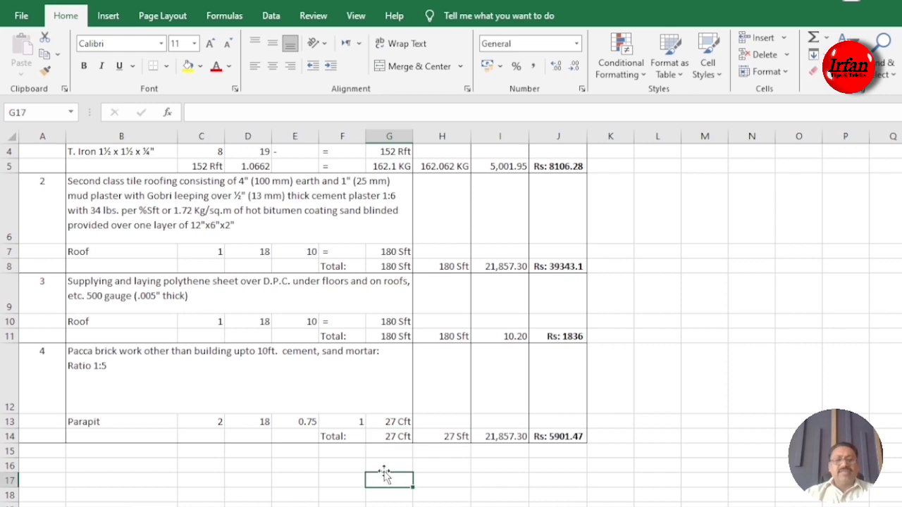
Insert a blank row above the brickwork item's Total row, at row 14
{"action": "left_click", "coordinate": [8, 437]}
{"action": "right_click", "coordinate": [8, 437]}
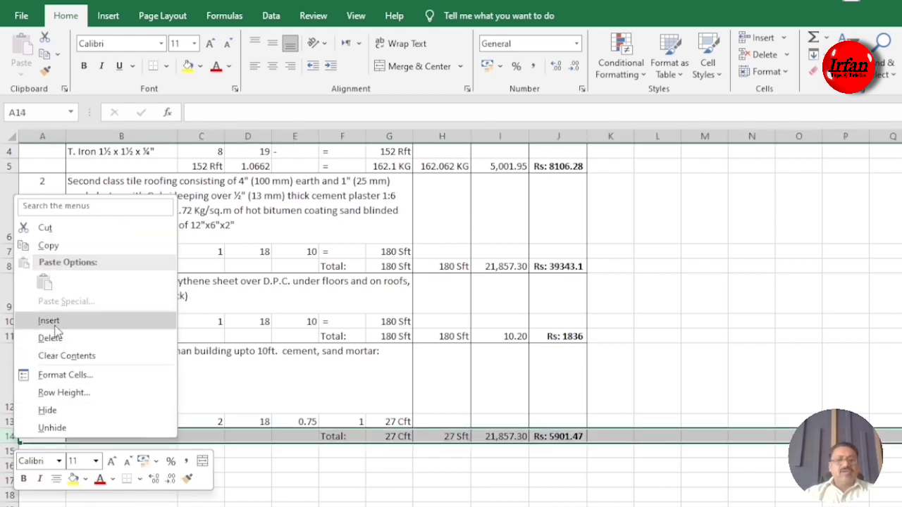
{"action": "left_click", "coordinate": [49, 320]}
Copy the parapet measurements C13:G13 into row 14 and set the copied length in D14 to 10
{"action": "left_click", "coordinate": [205, 421]}
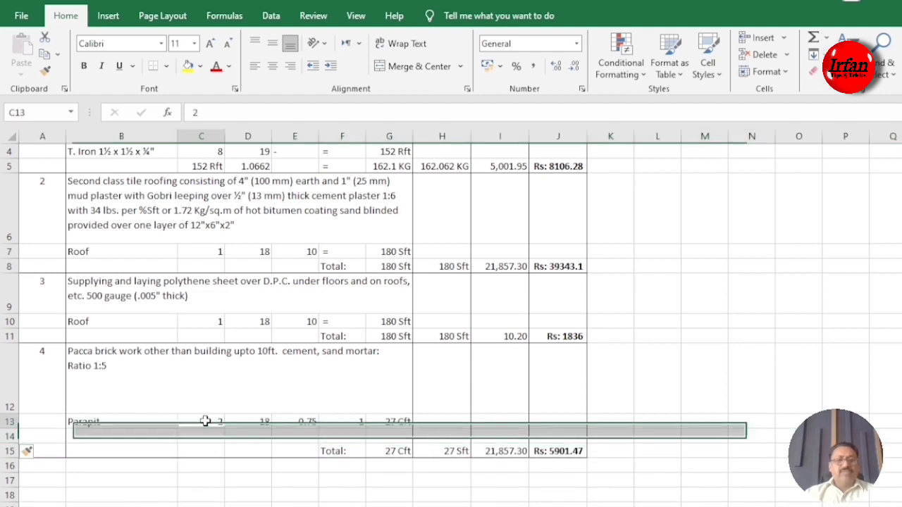
{"action": "left_click_drag", "start_coordinate": [205, 421], "coordinate": [374, 418]}
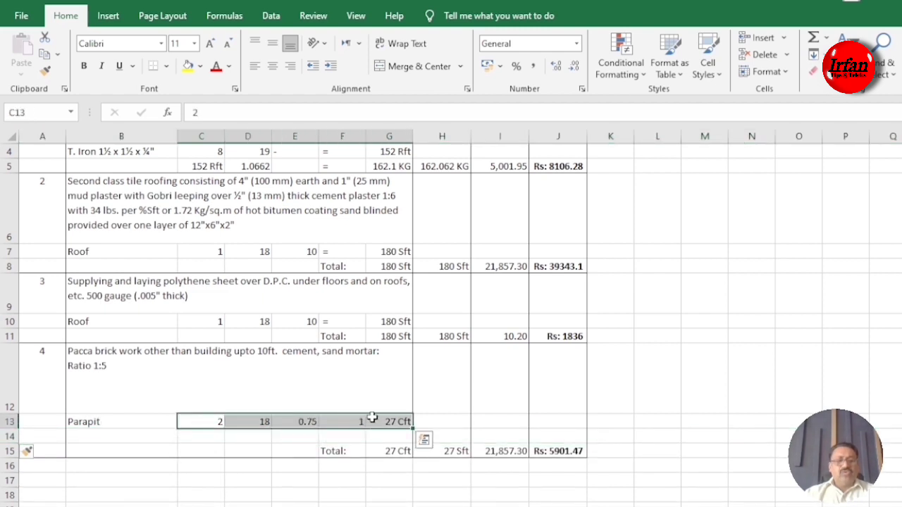
{"action": "key", "text": "ctrl+c"}
{"action": "left_click", "coordinate": [203, 437]}
{"action": "key", "text": "ctrl+v"}
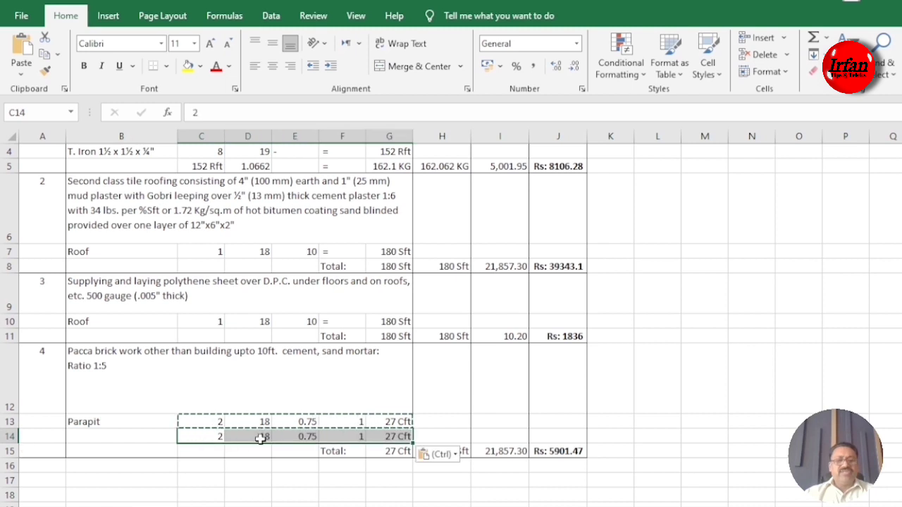
{"action": "key", "text": "Right"}
{"action": "type", "text": "10"}
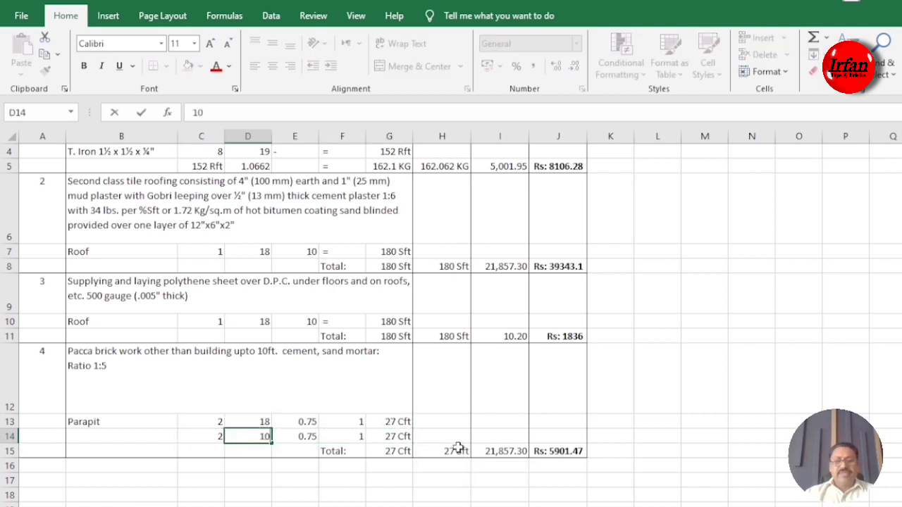
{"action": "key", "text": "Right"}
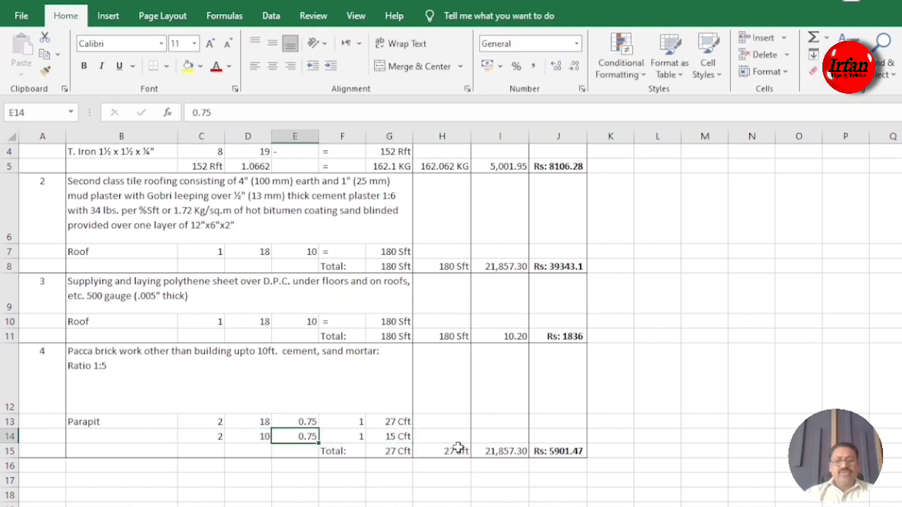
Show the parapet heights in F13:F14 with one decimal place
{"action": "key", "text": "Right"}
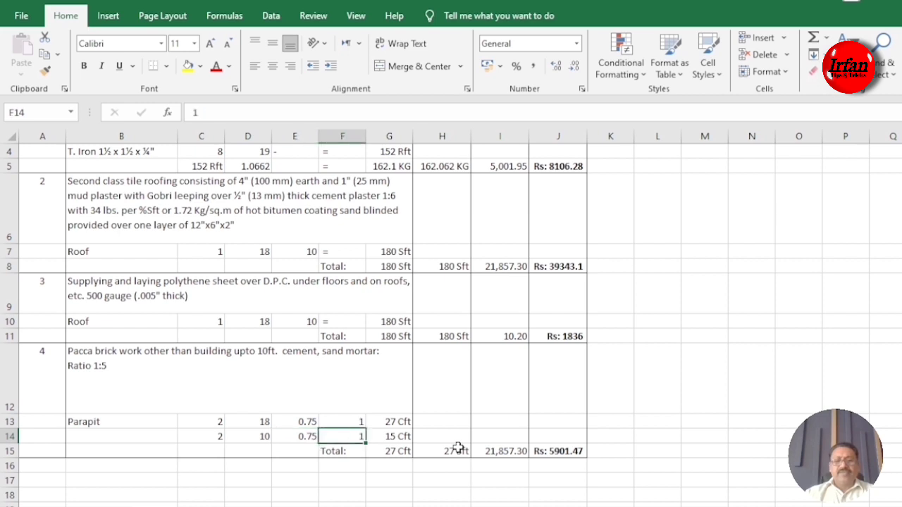
{"action": "key", "text": "shift+Up"}
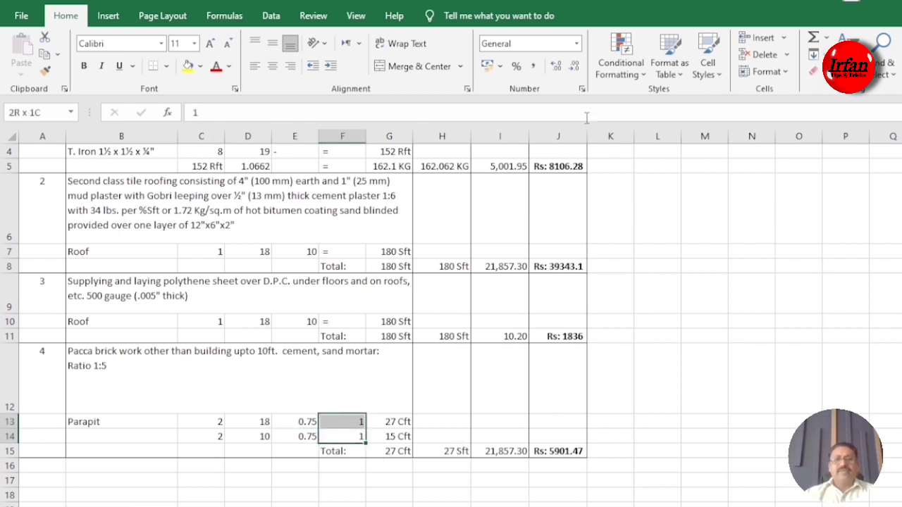
{"action": "left_click", "coordinate": [557, 67]}
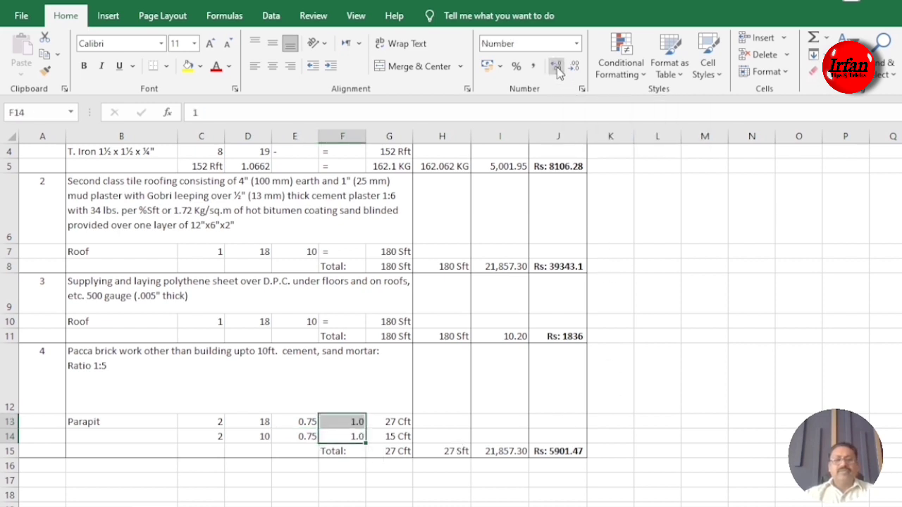
Replace the brickwork total in G15 with the sum of the quantities in G13:G14
{"action": "left_click", "coordinate": [400, 451]}
{"action": "key", "text": "Delete"}
{"action": "left_click_drag", "start_coordinate": [395, 449], "coordinate": [395, 419]}
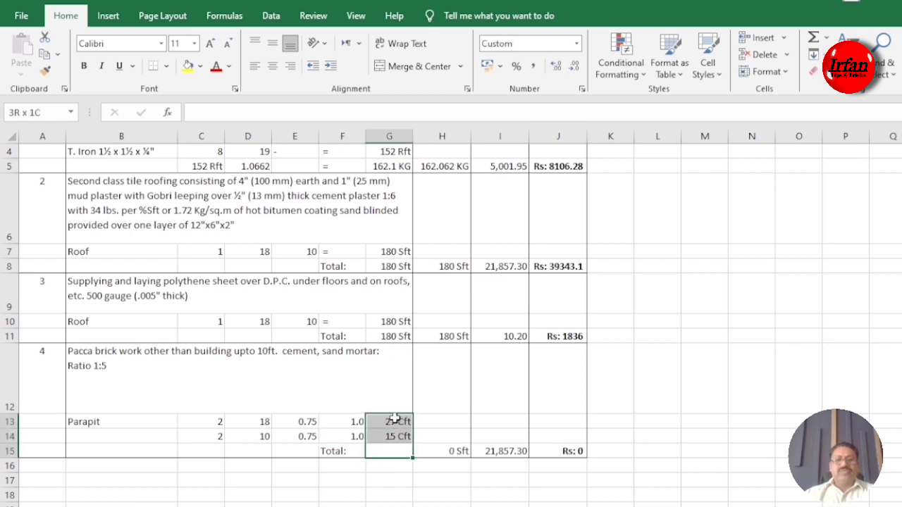
{"action": "left_click", "coordinate": [814, 38]}
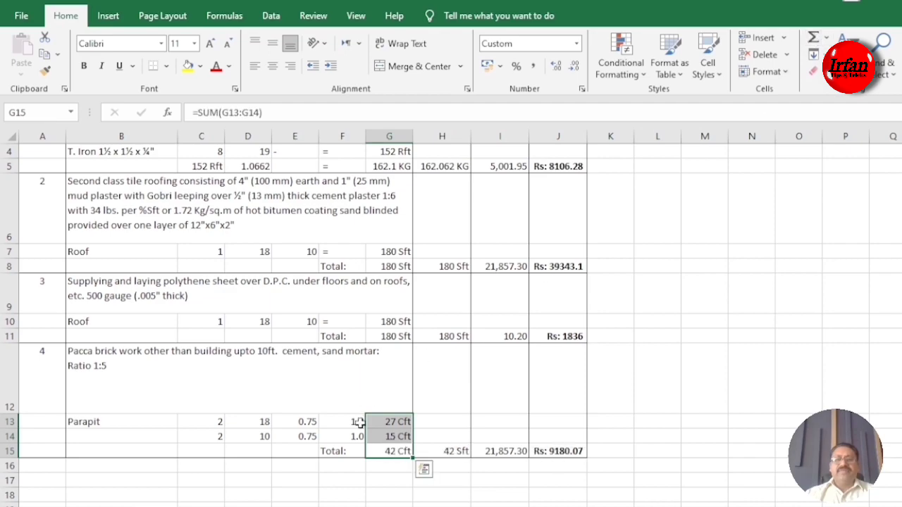
{"action": "left_click", "coordinate": [443, 434]}
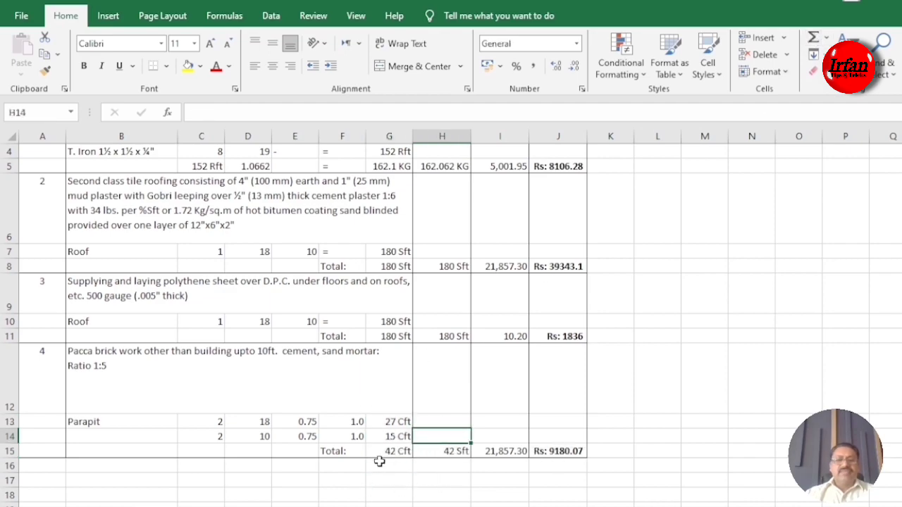
Set the brickwork rate in I15 to 32,111.50, the PDF's composite British-system rate for cement, sand mortar Ratio 1:5
{"action": "left_click", "coordinate": [518, 453]}
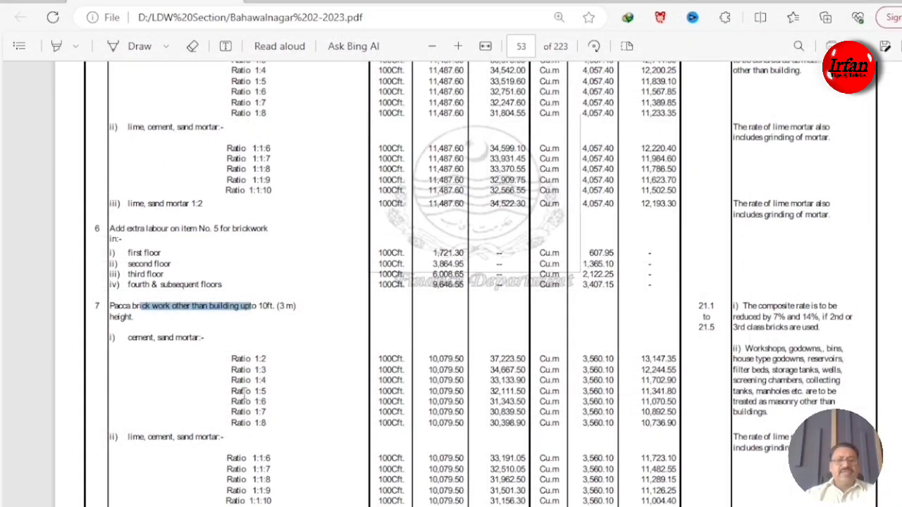
{"action": "left_click_drag", "start_coordinate": [242, 392], "coordinate": [547, 392]}
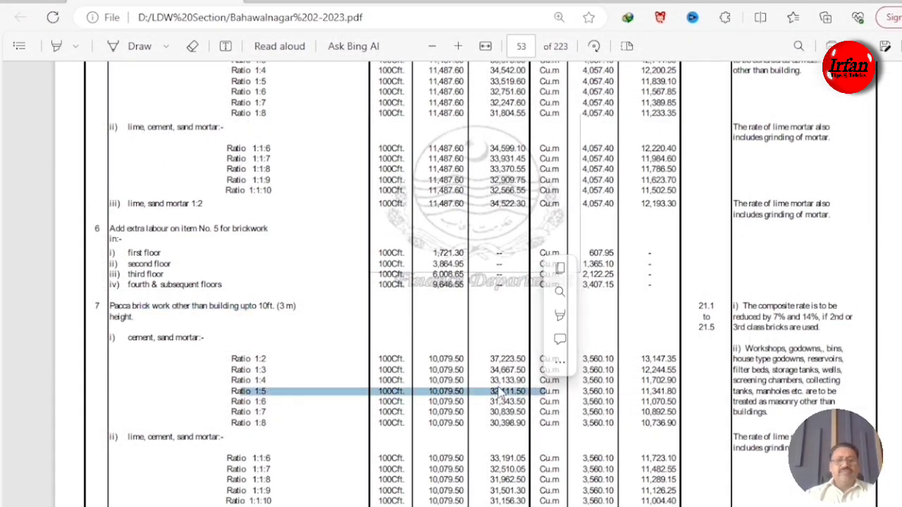
{"action": "left_click", "coordinate": [499, 391]}
{"action": "left_click_drag", "start_coordinate": [491, 390], "coordinate": [523, 392]}
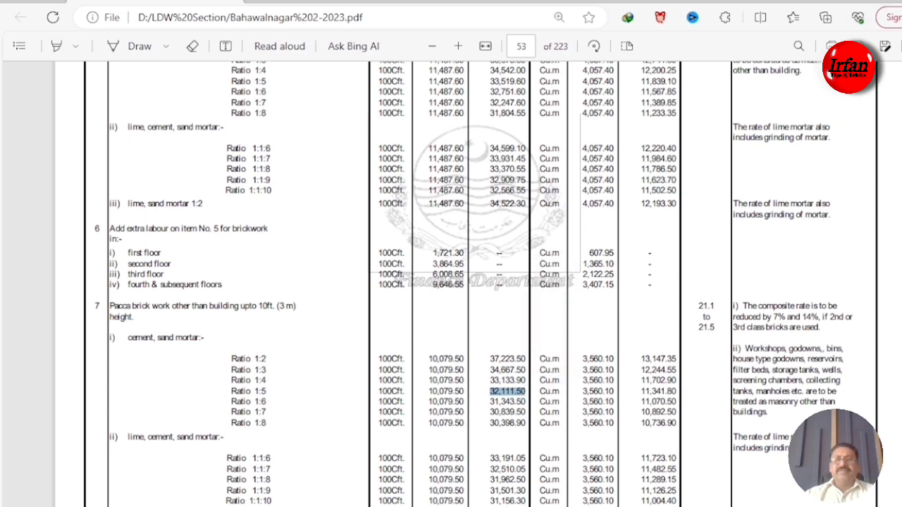
{"action": "key", "text": "alt+Tab"}
{"action": "left_click_drag", "start_coordinate": [238, 113], "coordinate": [181, 112]}
{"action": "key", "text": "Tab"}
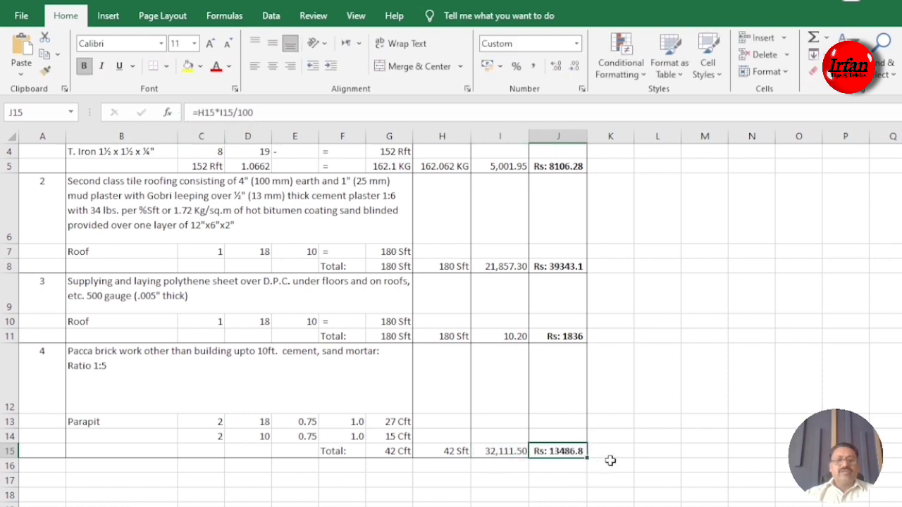
Reduce the height of row 12 to fit the two-line brickwork description
{"action": "left_click", "coordinate": [607, 458]}
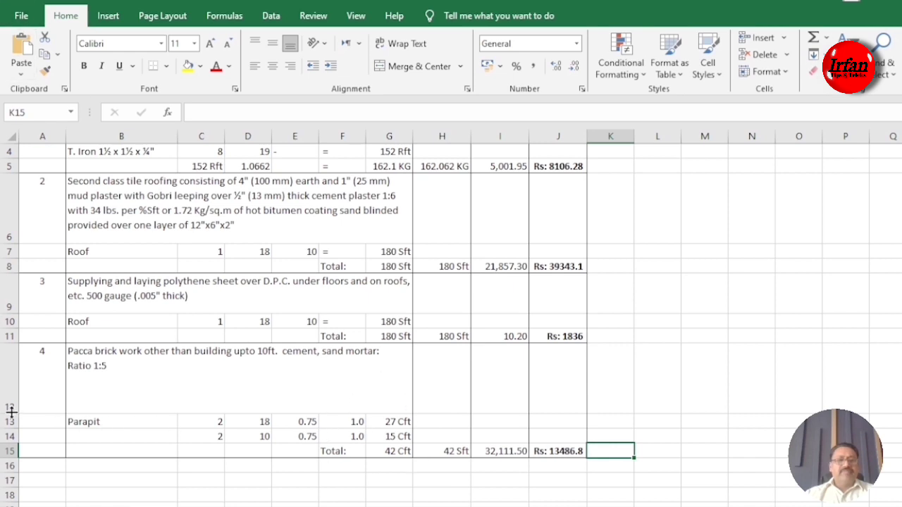
{"action": "left_click_drag", "start_coordinate": [11, 412], "coordinate": [10, 384]}
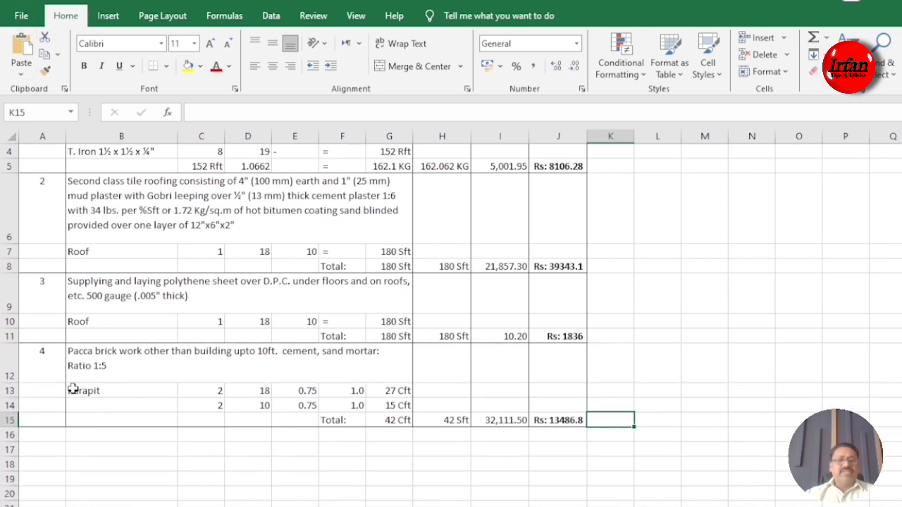
{"action": "left_click", "coordinate": [100, 454]}
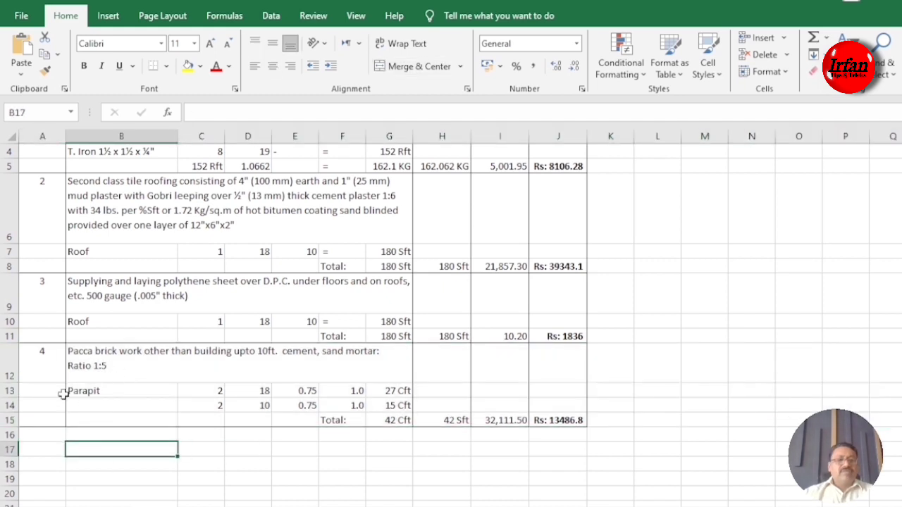
Copy the brickwork item's rows 12 to 15 to row 16 and number the copied item 5
{"action": "left_click_drag", "start_coordinate": [8, 361], "coordinate": [4, 421]}
{"action": "key", "text": "ctrl+c"}
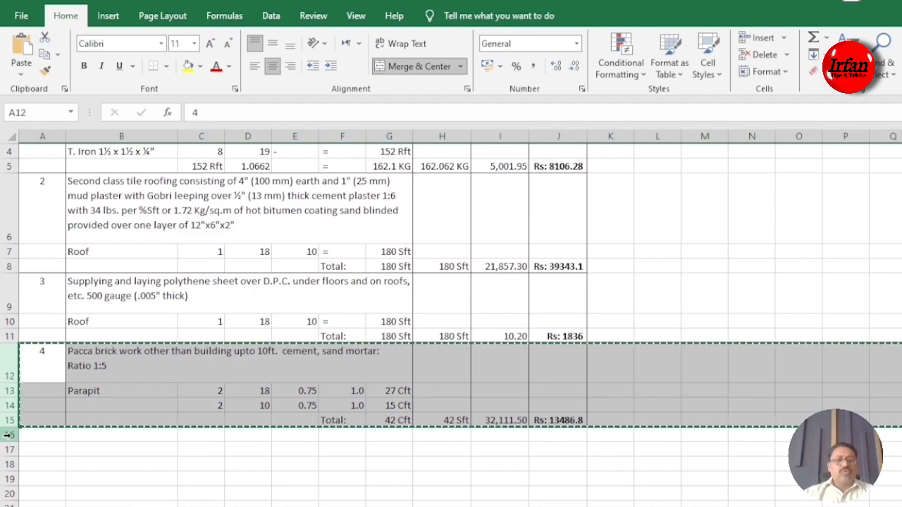
{"action": "left_click", "coordinate": [8, 435]}
{"action": "key", "text": "ctrl+v"}
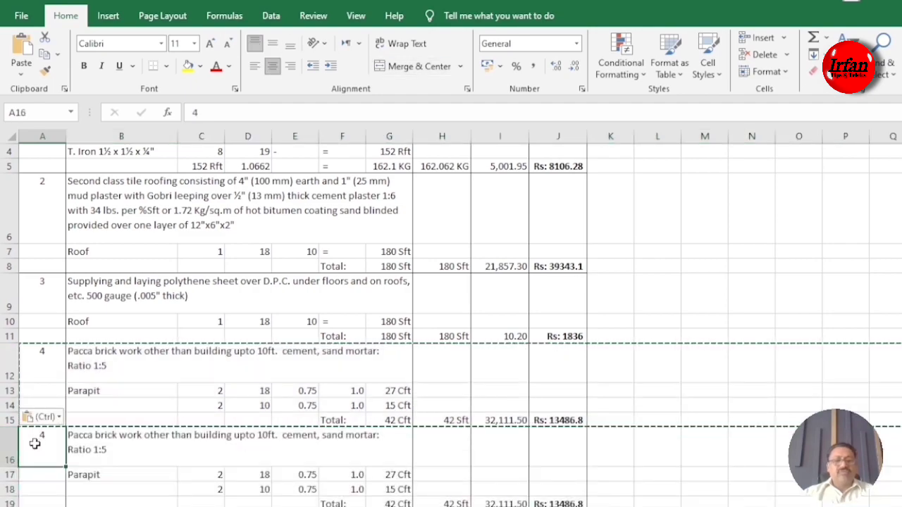
{"action": "type", "text": "5"}
Replace the item 5 description in B16 with "Cement plaster 1:4 upto 20' (6.00 m) height: ½" (13 mm) thick" from PDF page 76
{"action": "left_click", "coordinate": [124, 446]}
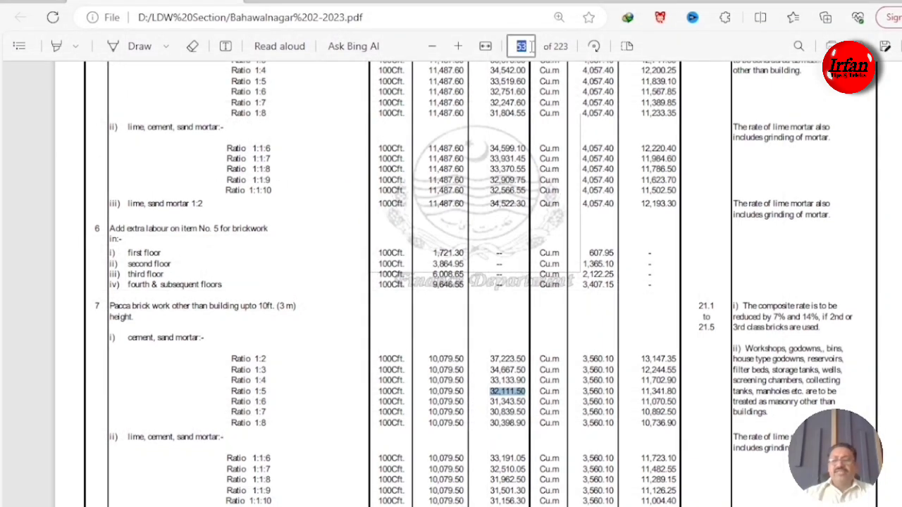
{"action": "type", "text": "2"}
{"action": "key", "text": "Return"}
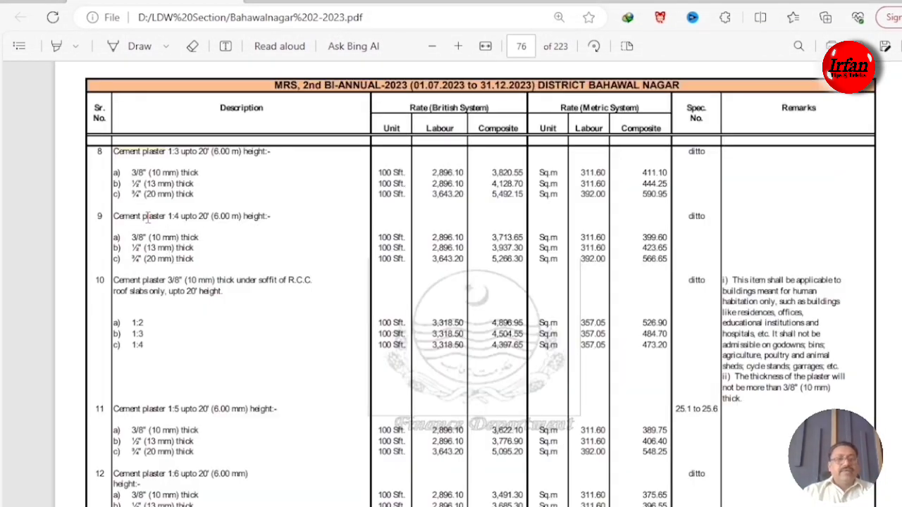
{"action": "left_click_drag", "start_coordinate": [115, 217], "coordinate": [272, 217]}
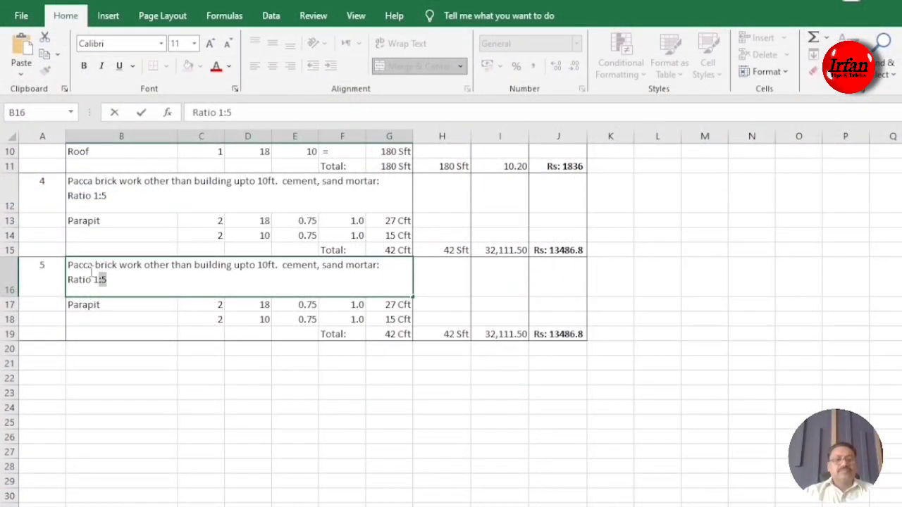
{"action": "left_click_drag", "start_coordinate": [92, 272], "coordinate": [44, 250]}
{"action": "key", "text": "ctrl+v"}
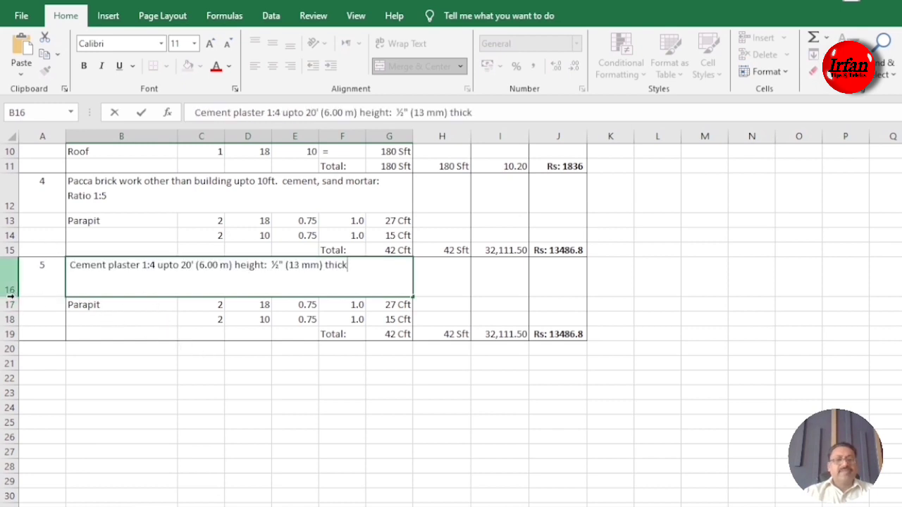
{"action": "left_click", "coordinate": [105, 379]}
{"action": "left_click", "coordinate": [211, 303]}
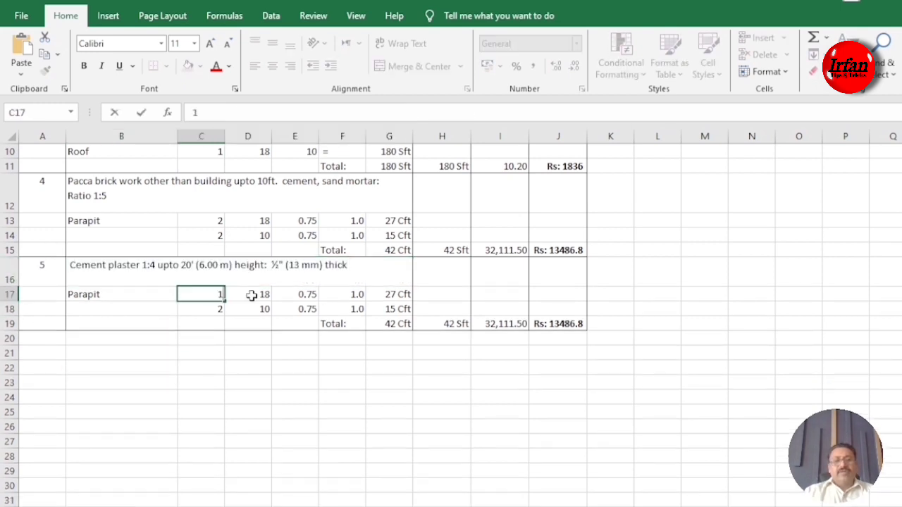
{"action": "left_click", "coordinate": [251, 295]}
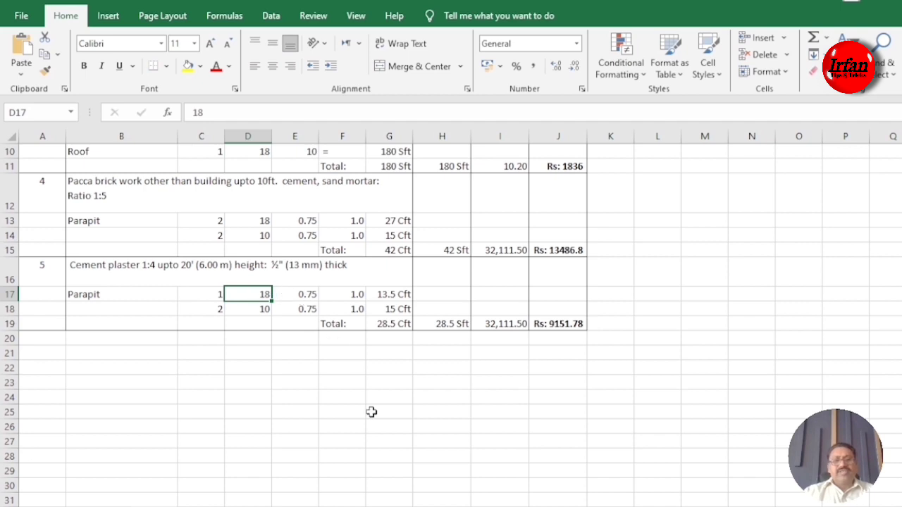
{"action": "key", "text": "Left"}
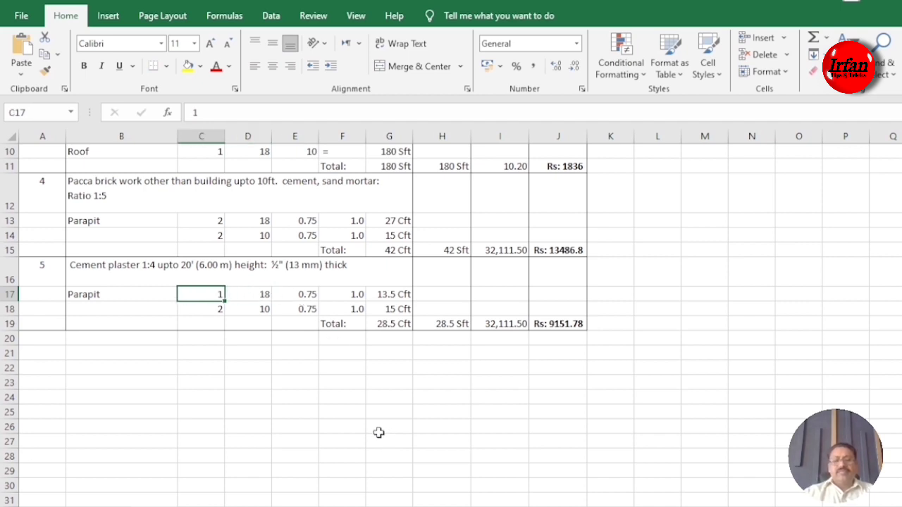
{"action": "type", "text": "2"}
Set the parapet plaster length in D17 to the formula =18+10+18+10
{"action": "key", "text": "Right"}
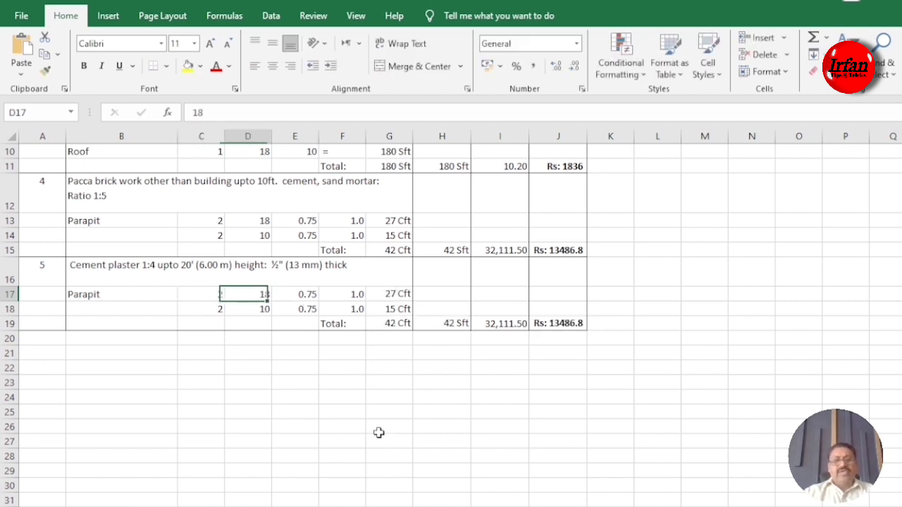
{"action": "type", "text": "="}
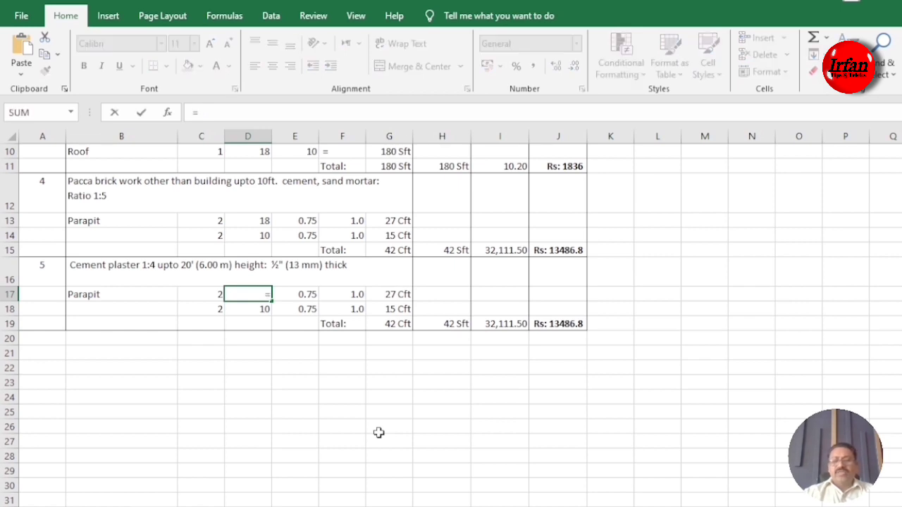
{"action": "type", "text": "18+10+1"}
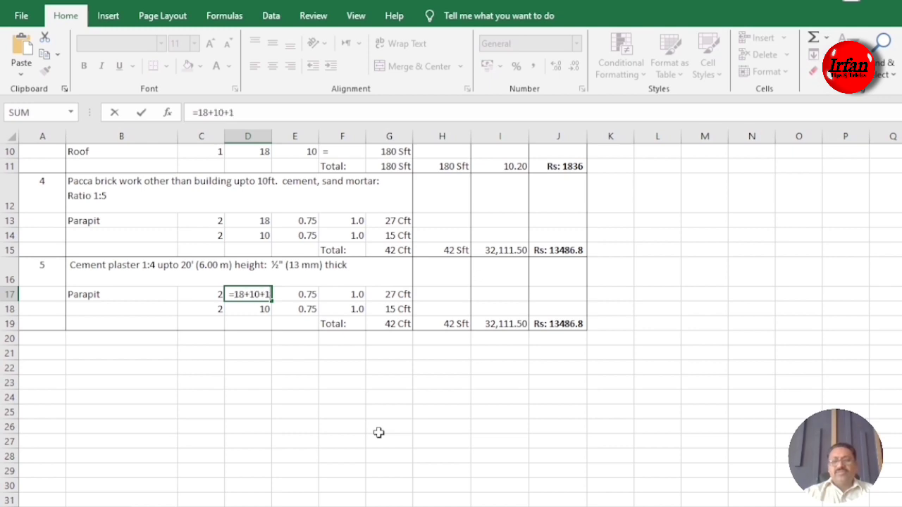
{"action": "type", "text": "8+10"}
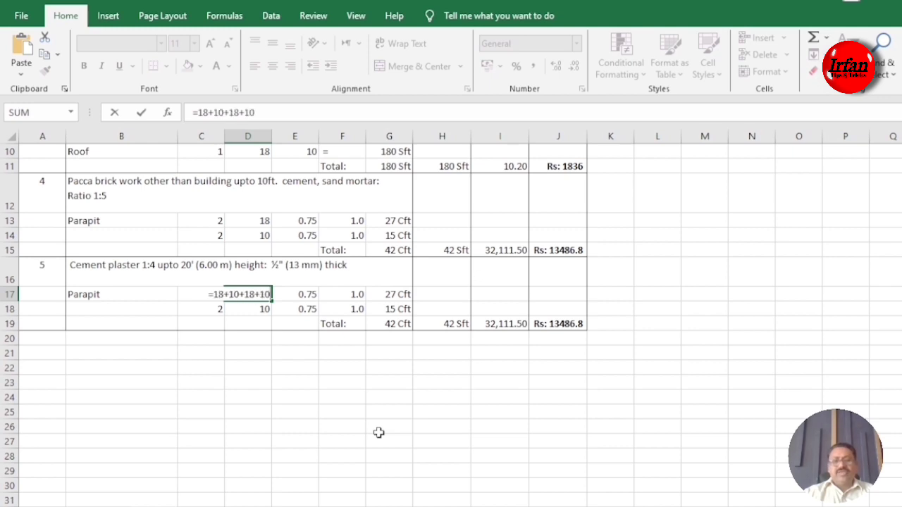
{"action": "key", "text": "Tab"}
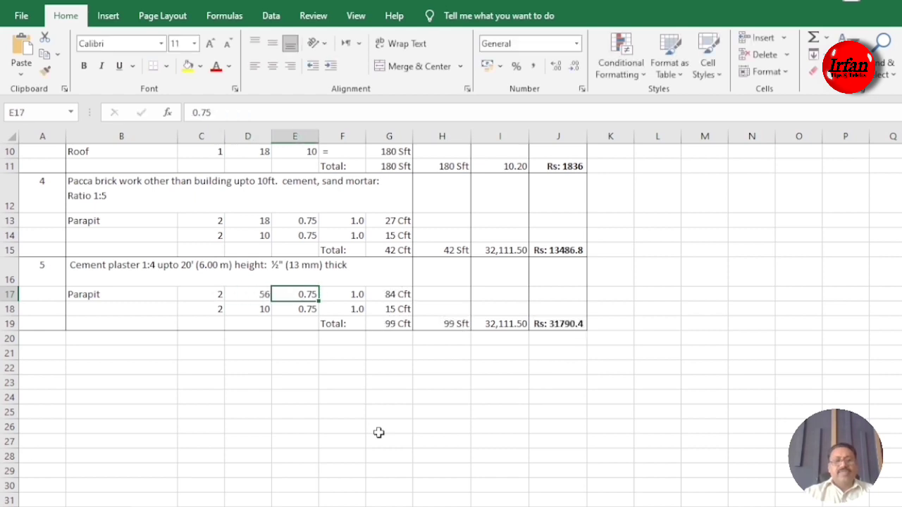
Replace the parapet plaster width in E17 with a dash
{"action": "type", "text": "="}
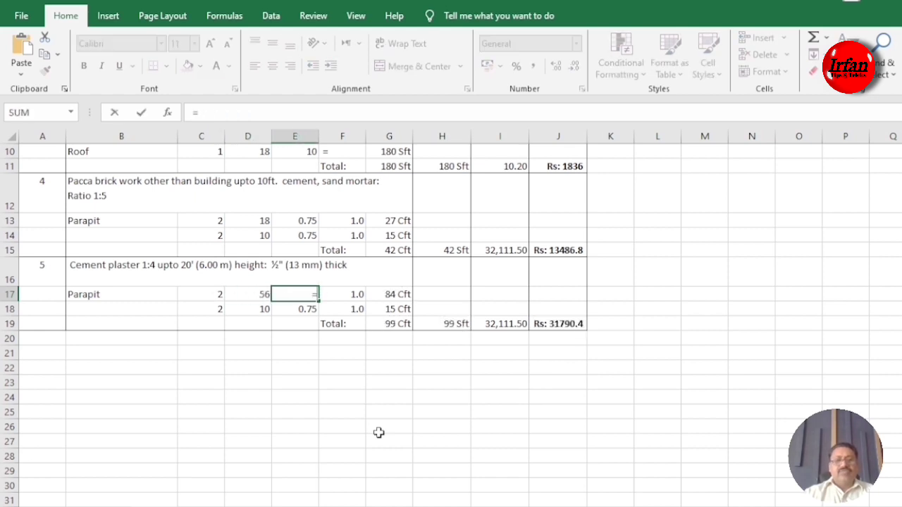
{"action": "key", "text": "BackSpace"}
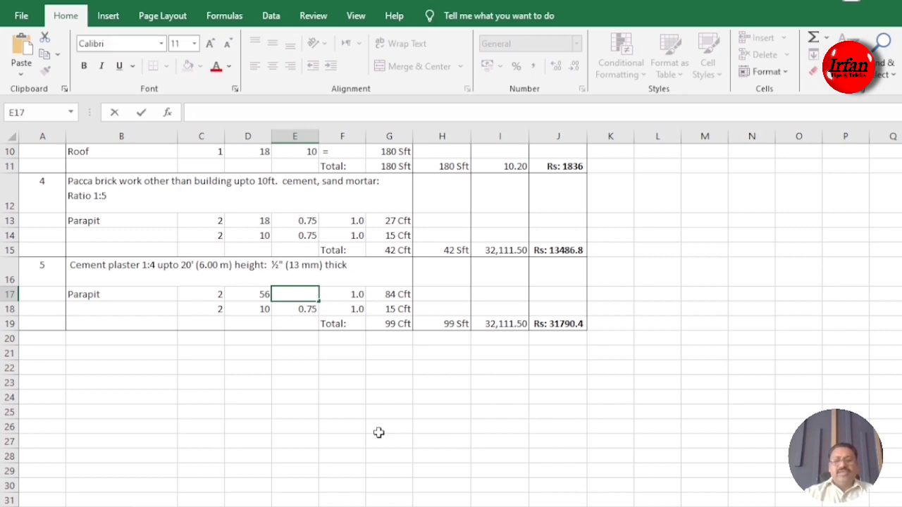
{"action": "type", "text": "-"}
{"action": "key", "text": "Tab"}
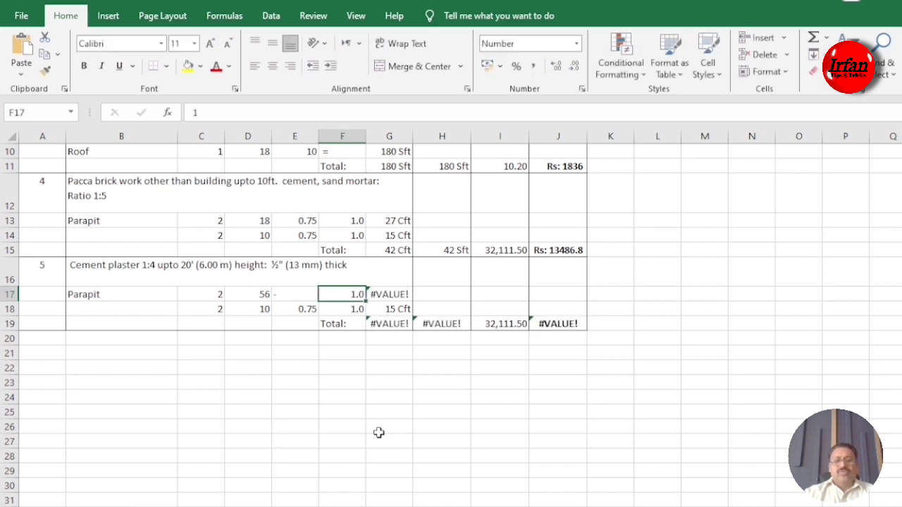
{"action": "key", "text": "Left"}
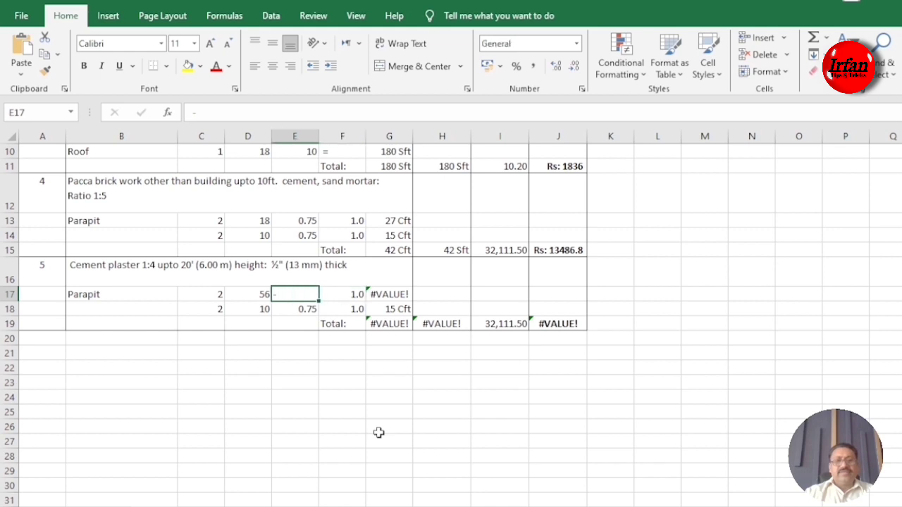
{"action": "key", "text": "Right"}
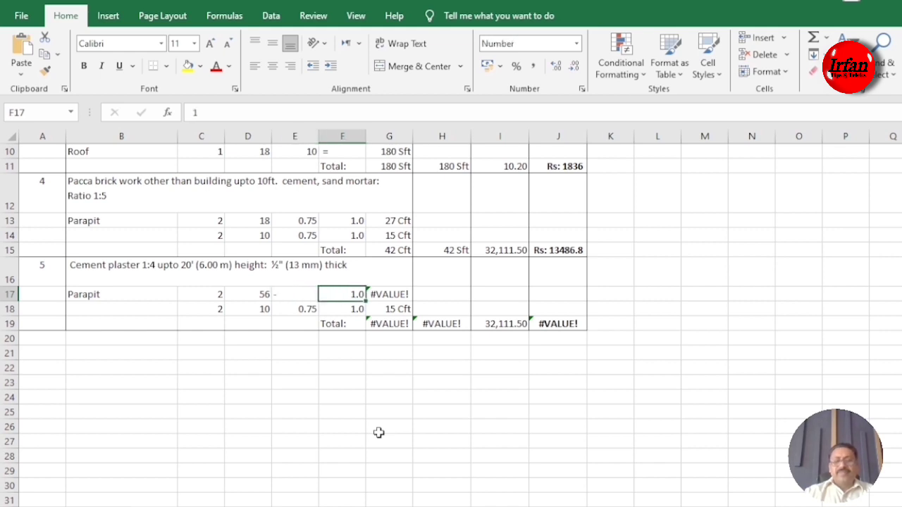
Change the plaster quantity formula in G17 to =C17*D17*F17 and fill it down to G18
{"action": "key", "text": "Right"}
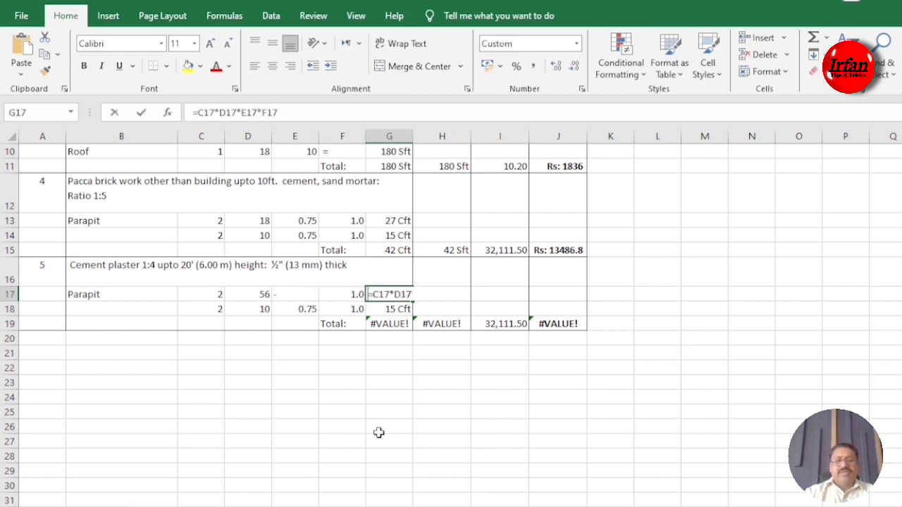
{"action": "type", "text": "="}
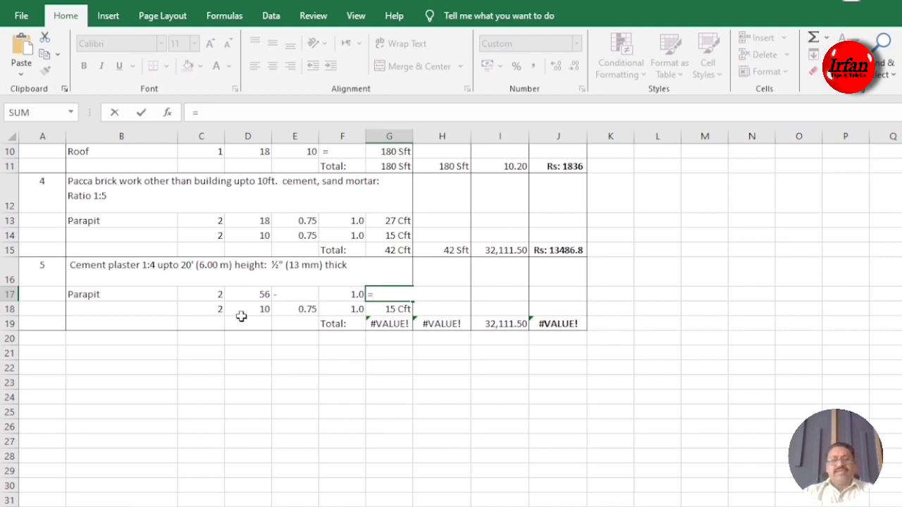
{"action": "left_click", "coordinate": [217, 292]}
{"action": "type", "text": "*"}
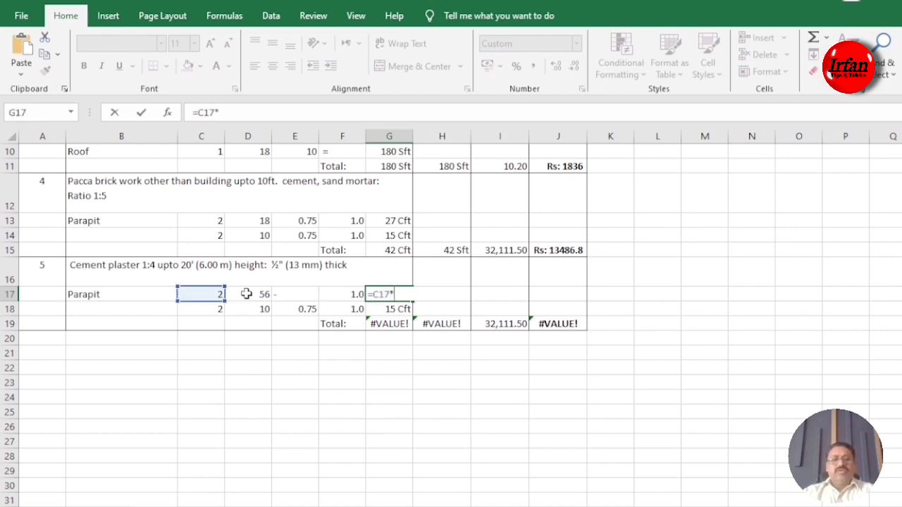
{"action": "left_click", "coordinate": [247, 294]}
{"action": "type", "text": "*"}
{"action": "left_click", "coordinate": [349, 294]}
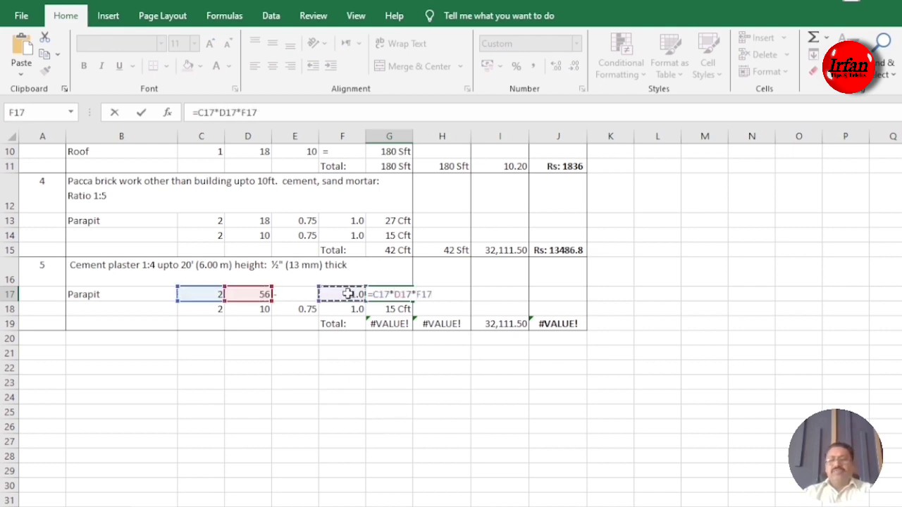
{"action": "key", "text": "Return"}
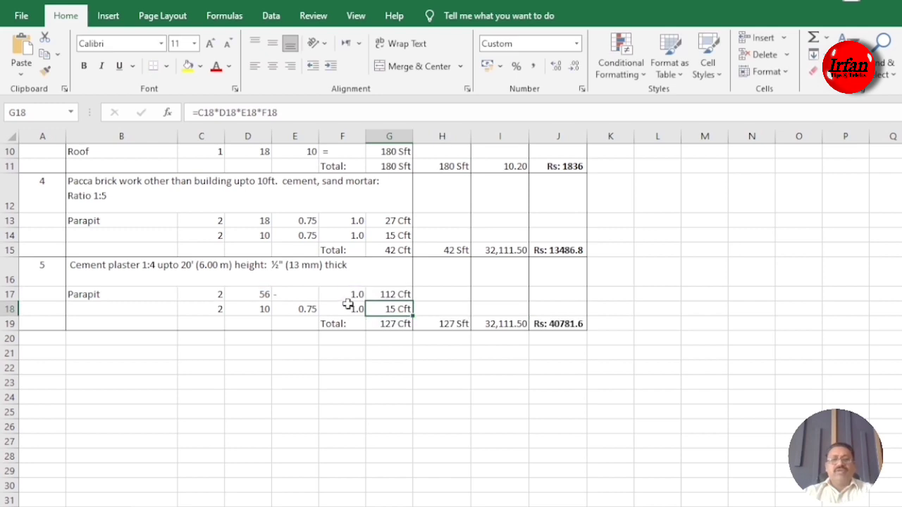
{"action": "left_click", "coordinate": [384, 295]}
{"action": "left_click_drag", "start_coordinate": [413, 304], "coordinate": [412, 315]}
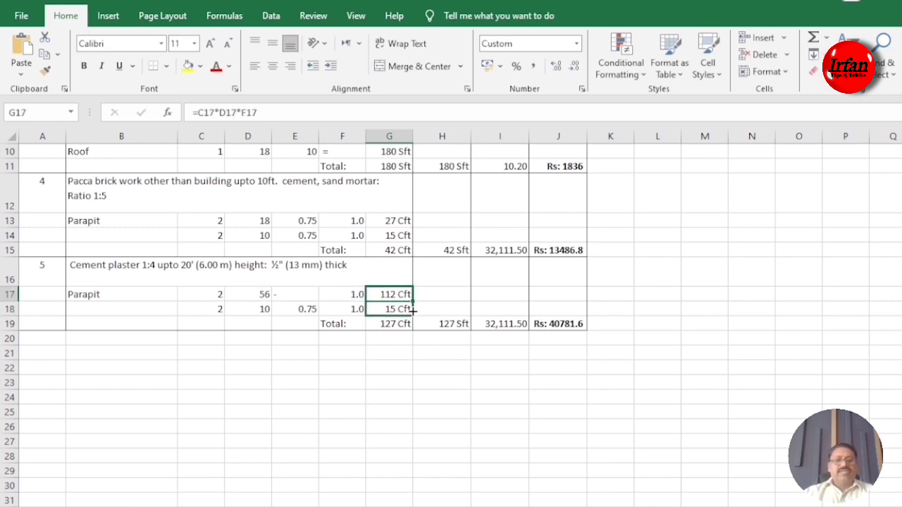
Label the second cement plaster row "Top" in B18 and set its number in C18 to 1
{"action": "left_click", "coordinate": [388, 308]}
{"action": "left_click", "coordinate": [173, 311]}
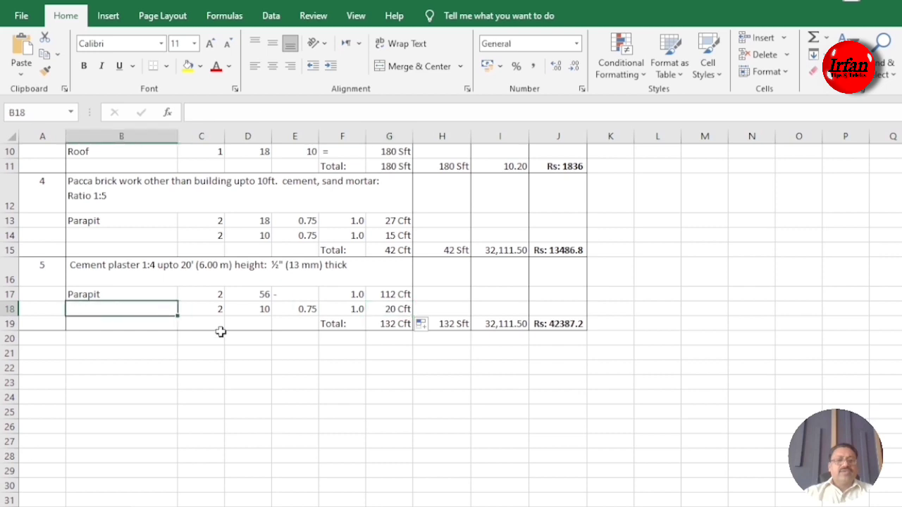
{"action": "type", "text": "Top"}
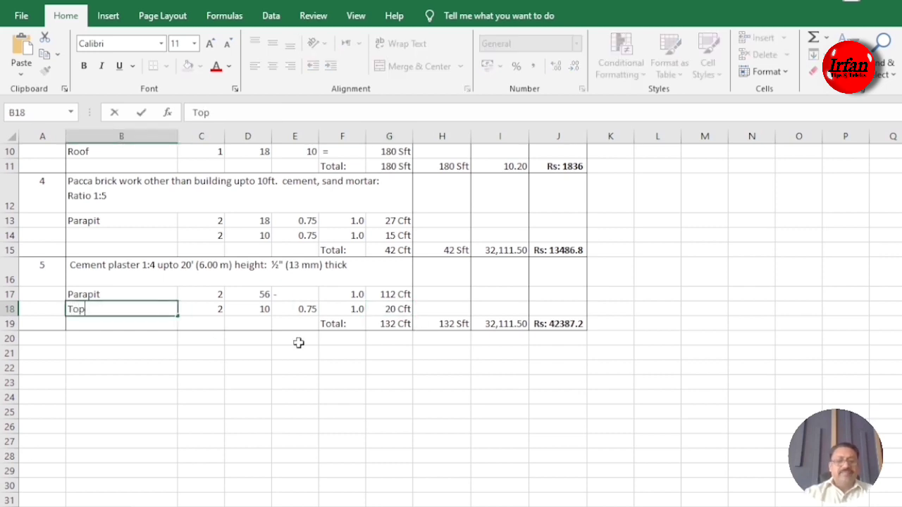
{"action": "key", "text": "Tab"}
{"action": "type", "text": "1"}
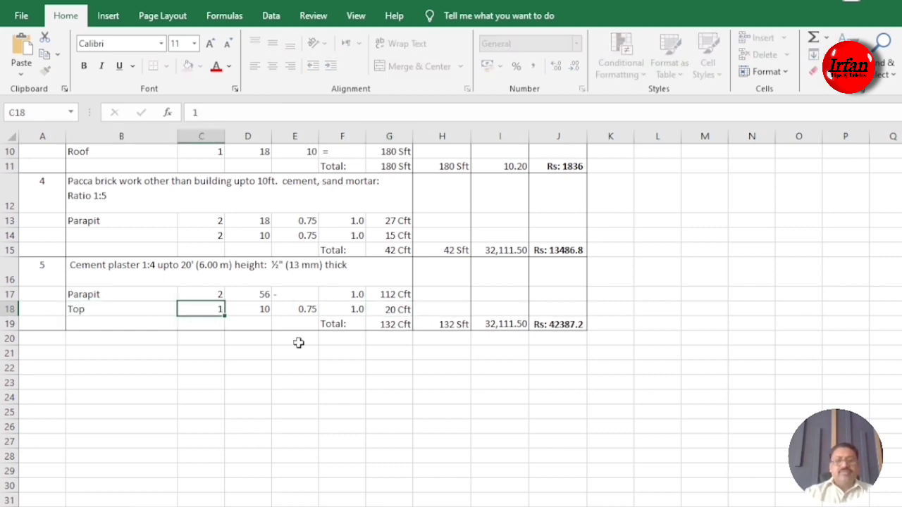
Link the top plaster length in D18 and width in E18 to the cells directly above, D17 and E17
{"action": "key", "text": "Tab"}
{"action": "type", "text": "="}
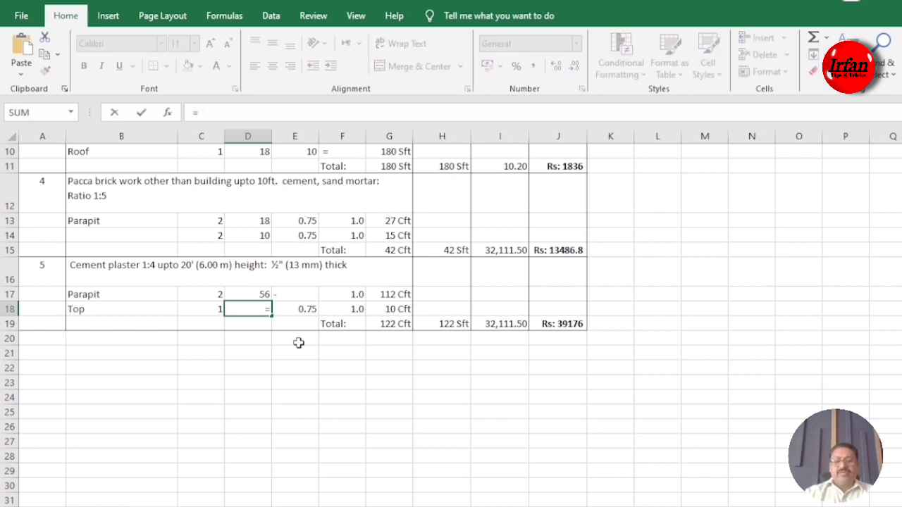
{"action": "key", "text": "Up"}
{"action": "key", "text": "Tab"}
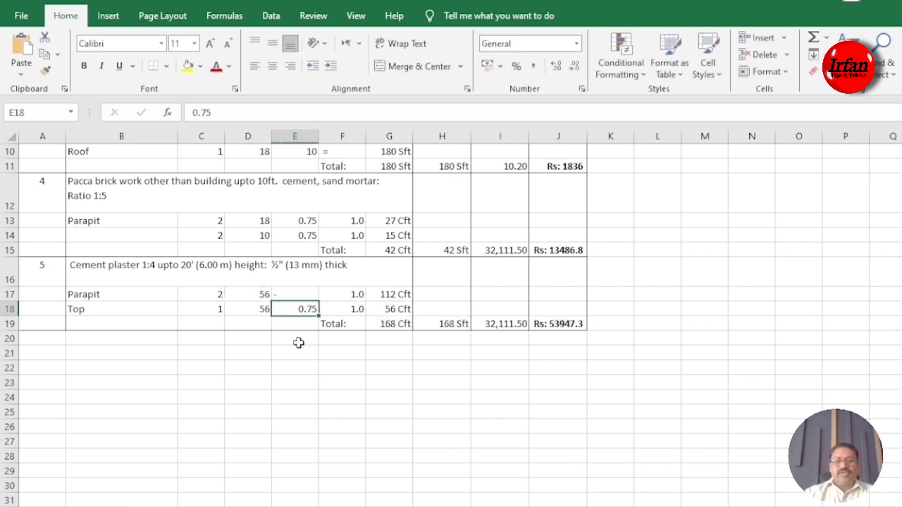
{"action": "type", "text": "="}
{"action": "key", "text": "Up"}
{"action": "key", "text": "Tab"}
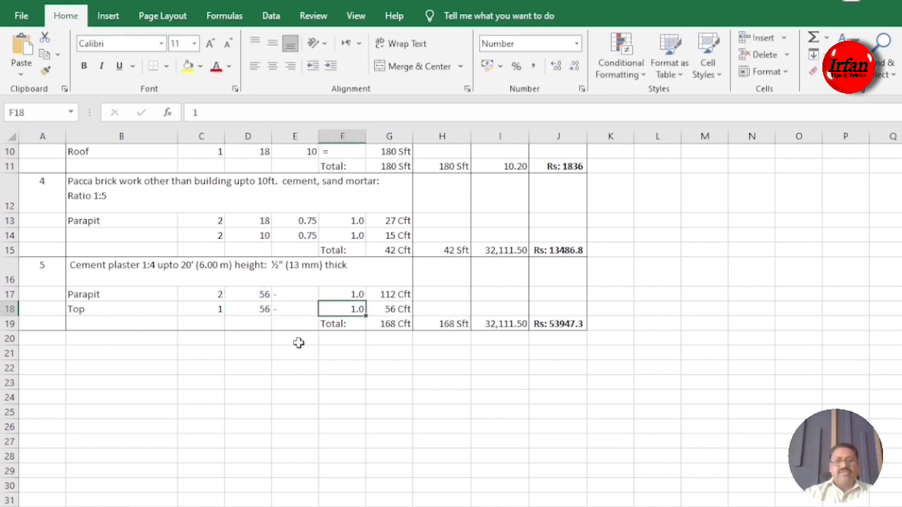
Set the top plaster height in F18 to 0.75 and show it with two decimal places
{"action": "type", "text": "0"}
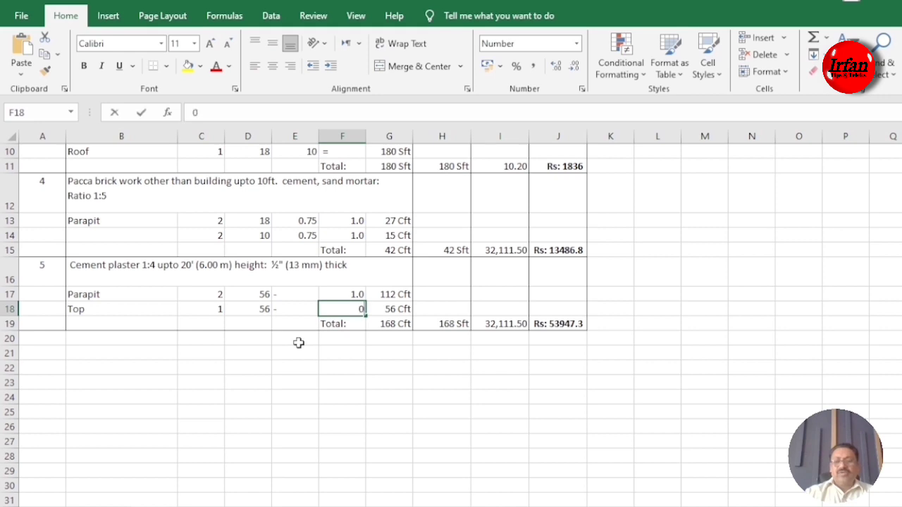
{"action": "type", "text": ".8"}
{"action": "key", "text": "Tab"}
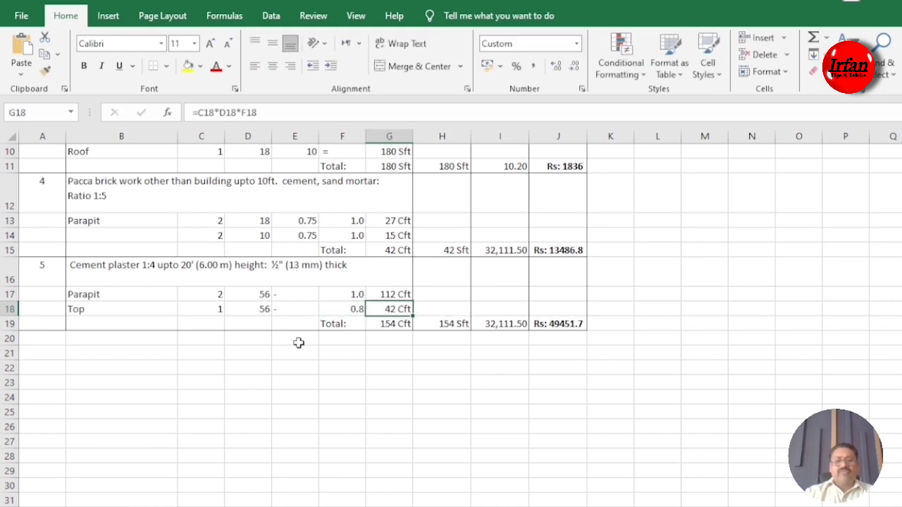
{"action": "key", "text": "Left"}
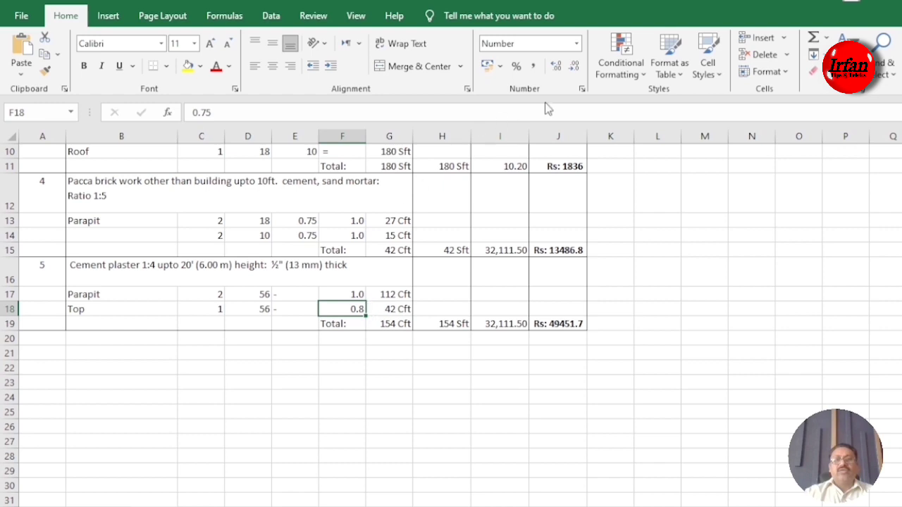
{"action": "key", "text": "Right"}
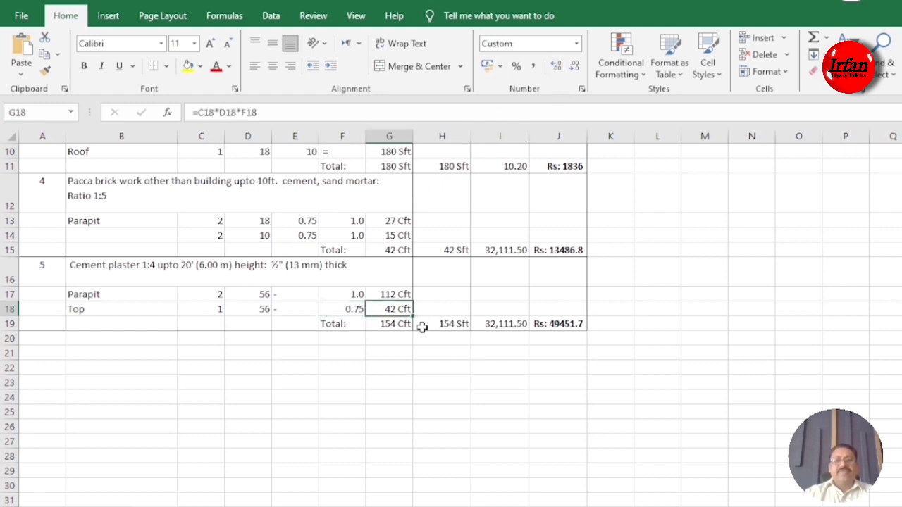
Copy the Cft number format from the brickwork total in G15 to the quantity in H15
{"action": "left_click", "coordinate": [469, 324]}
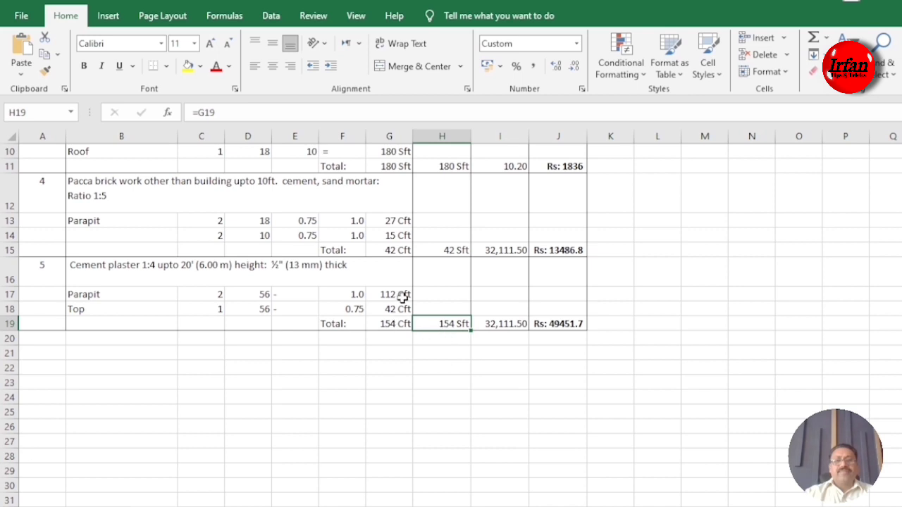
{"action": "scroll", "coordinate": [428, 257], "scroll_direction": "up", "scroll_amount": 1}
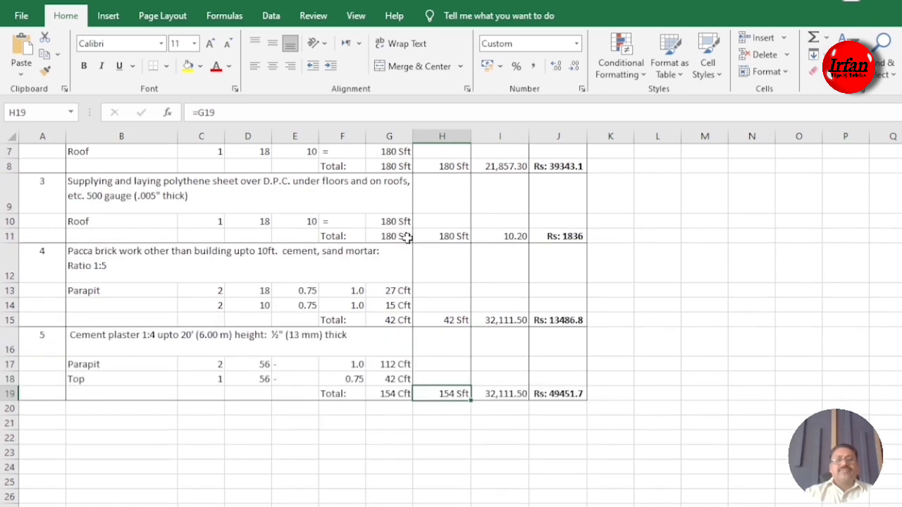
{"action": "left_click", "coordinate": [440, 231]}
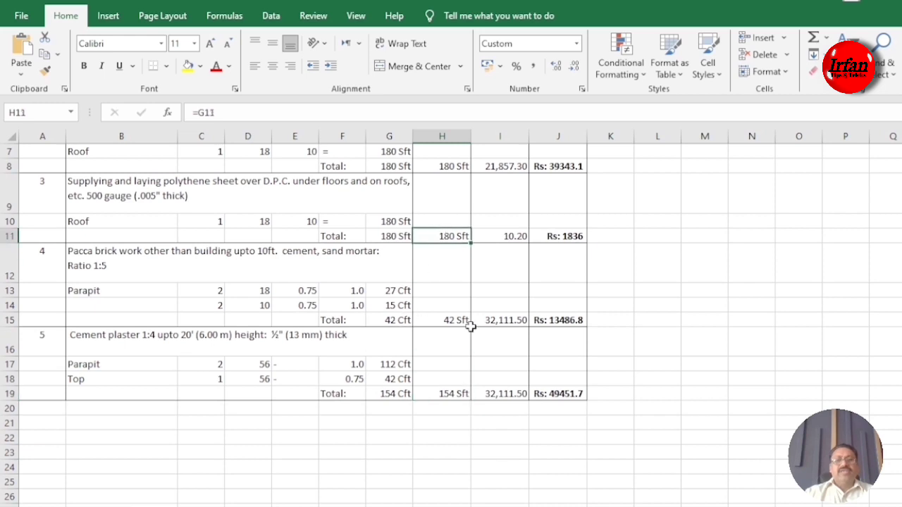
{"action": "left_click", "coordinate": [457, 318]}
{"action": "left_click", "coordinate": [398, 319]}
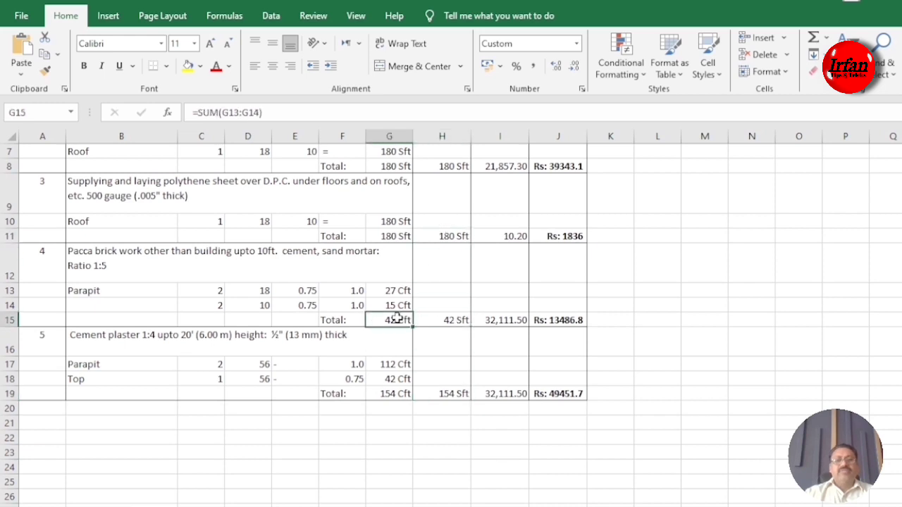
{"action": "left_click", "coordinate": [45, 69]}
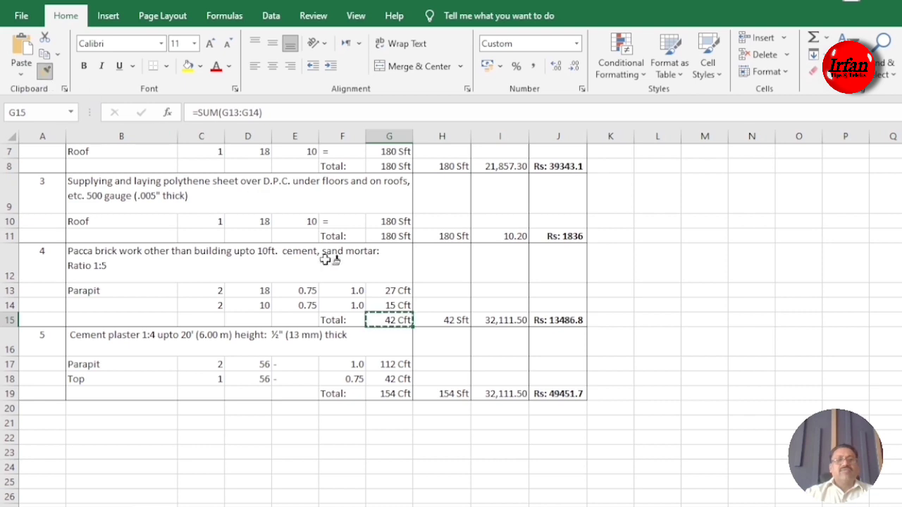
{"action": "left_click", "coordinate": [439, 320]}
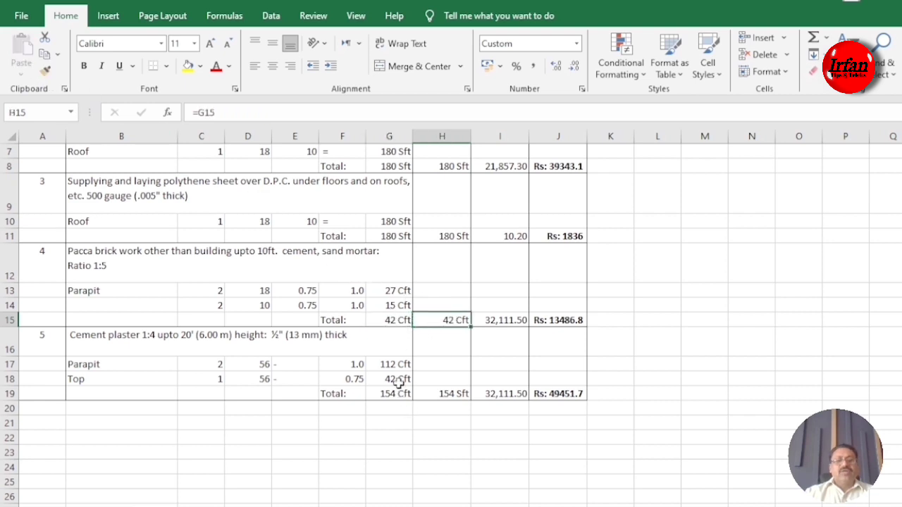
Copy the Sft number format from H19 to the plaster total in G19 and the quantities in G17:G18
{"action": "left_click_drag", "start_coordinate": [399, 364], "coordinate": [399, 379]}
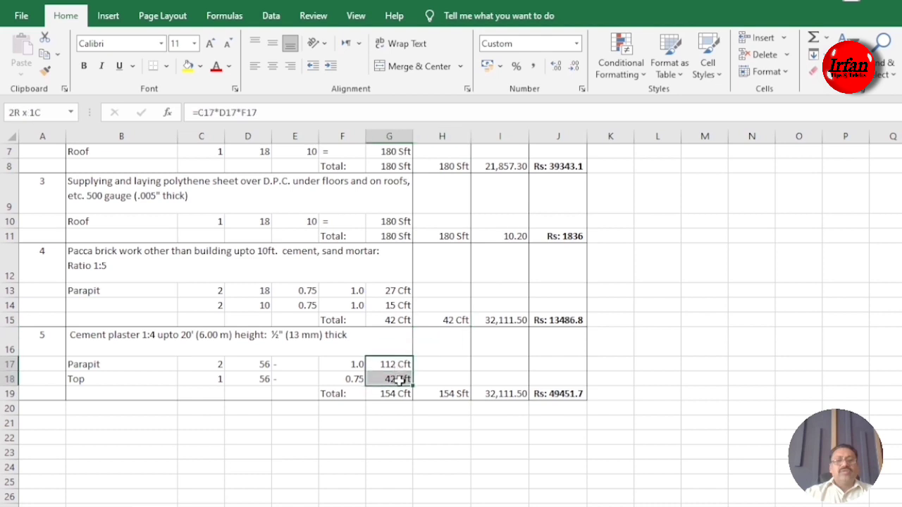
{"action": "left_click", "coordinate": [446, 394]}
{"action": "left_click", "coordinate": [45, 69]}
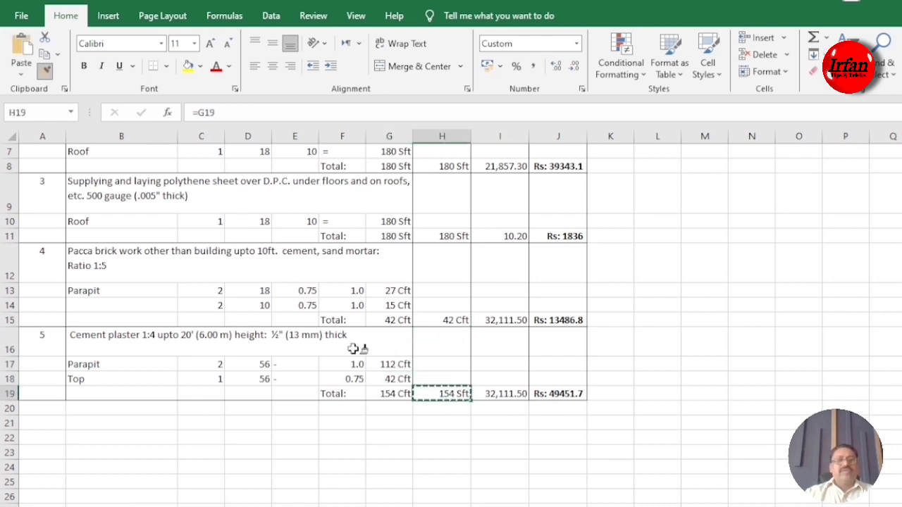
{"action": "left_click", "coordinate": [387, 394]}
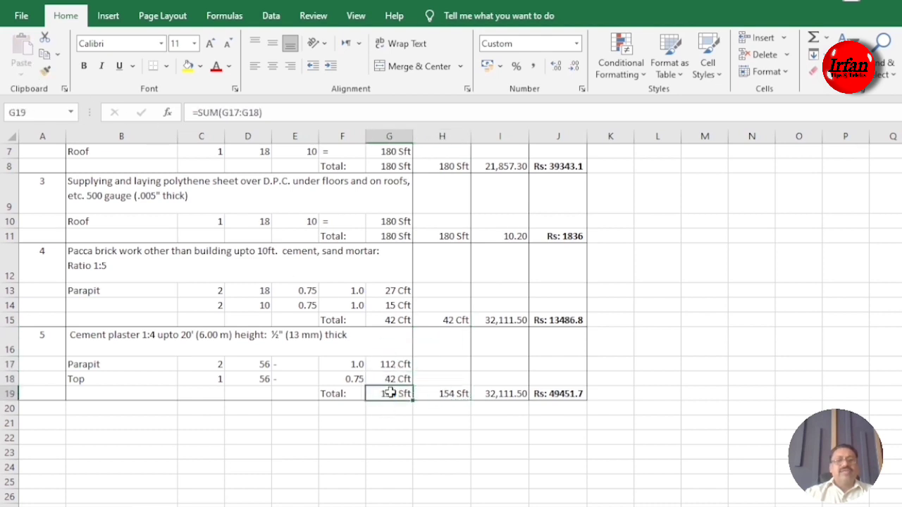
{"action": "left_click", "coordinate": [45, 68]}
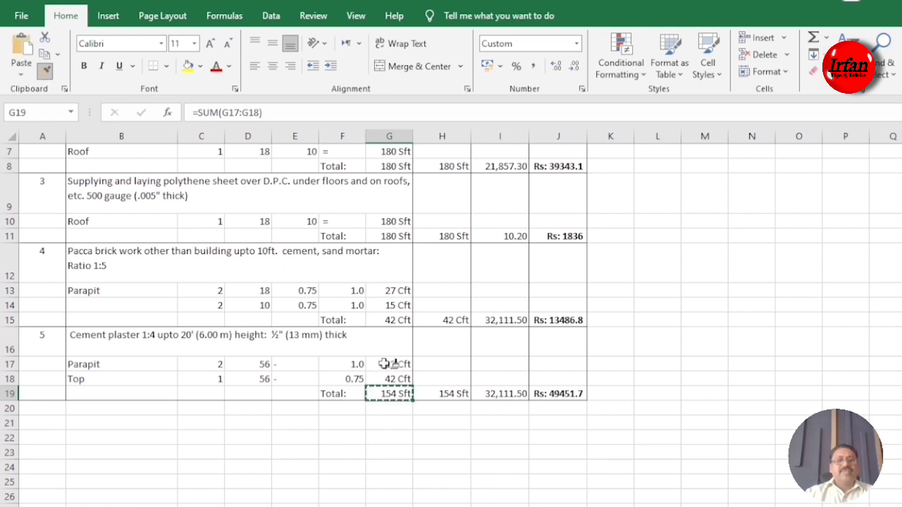
{"action": "left_click_drag", "start_coordinate": [384, 363], "coordinate": [389, 379]}
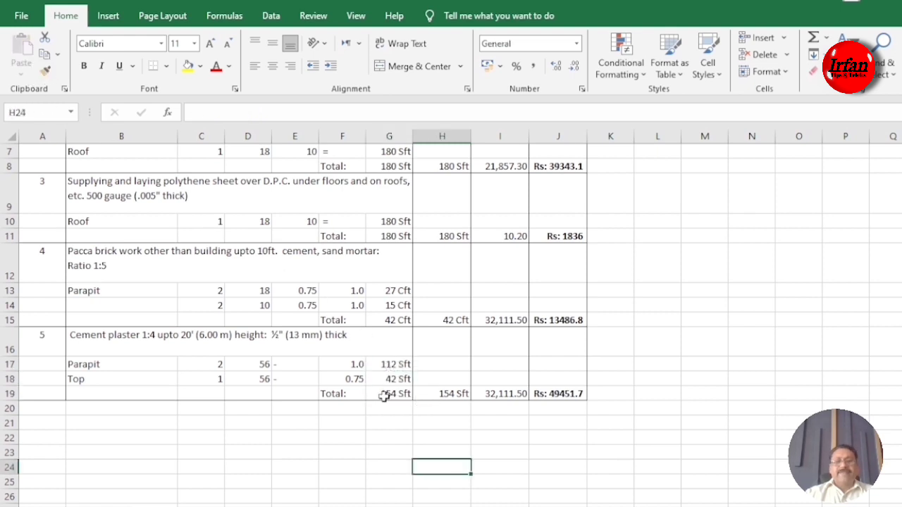
Replace the plaster rate in I19 with 3,937.30, the composite rate for 1:4 plaster ½" (13 mm) thick from PDF page 76
{"action": "left_click", "coordinate": [520, 395]}
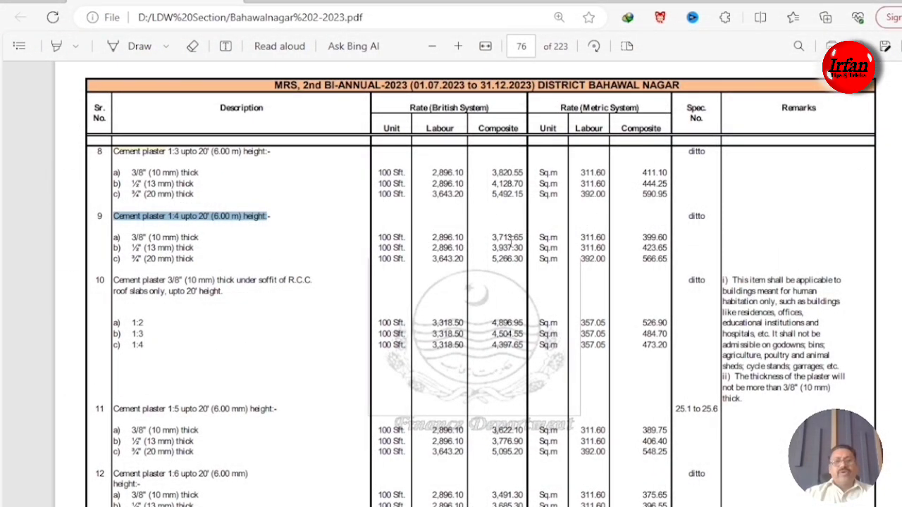
{"action": "left_click_drag", "start_coordinate": [488, 247], "coordinate": [525, 250]}
{"action": "key", "text": "ctrl+c"}
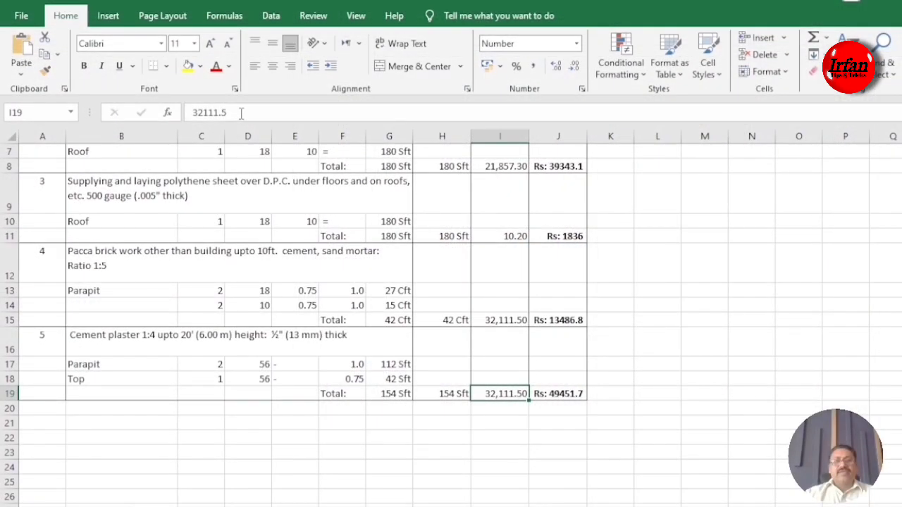
{"action": "double_click", "coordinate": [241, 113]}
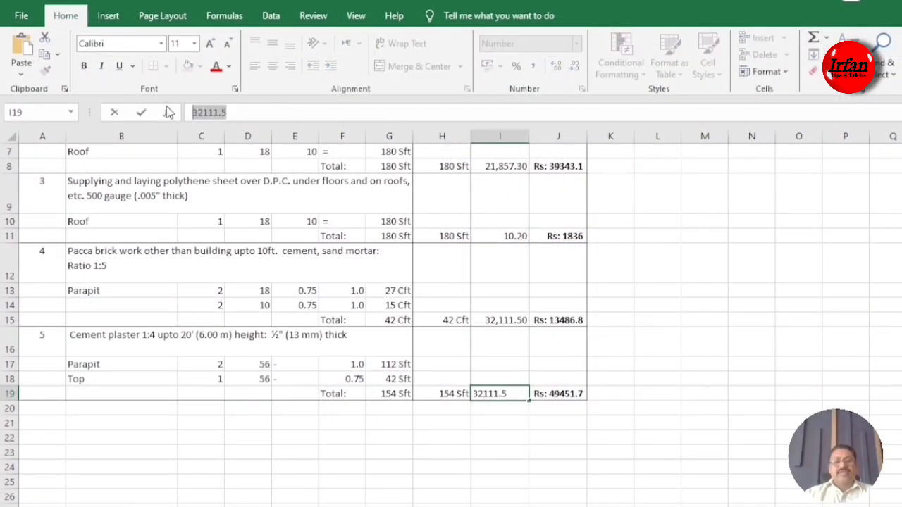
{"action": "key", "text": "ctrl+v"}
{"action": "left_click", "coordinate": [661, 337]}
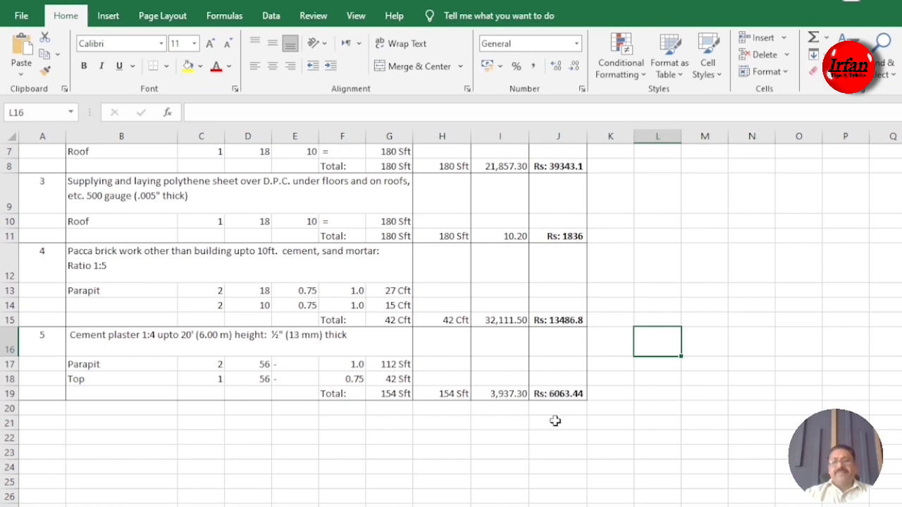
Sum the Amount column in J21 with =SUM(J4:J20) and make the result bold
{"action": "left_click_drag", "start_coordinate": [555, 421], "coordinate": [566, 292]}
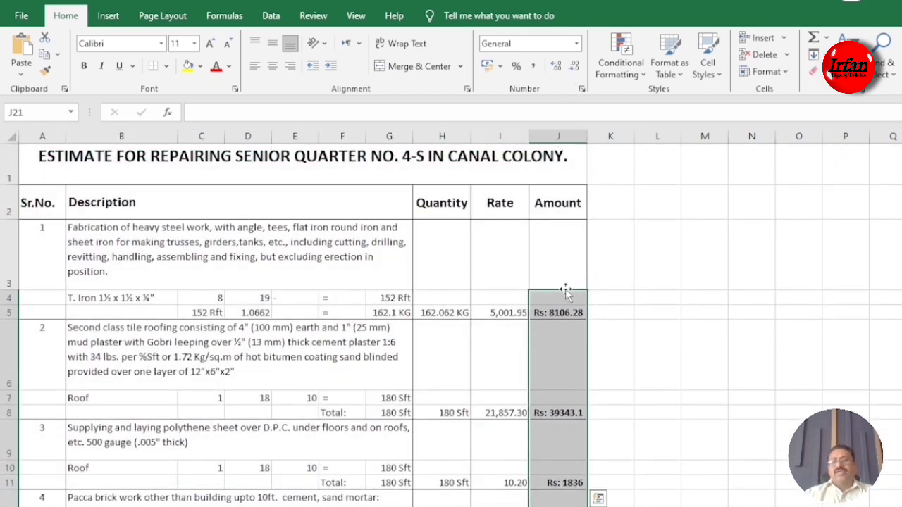
{"action": "left_click", "coordinate": [815, 39]}
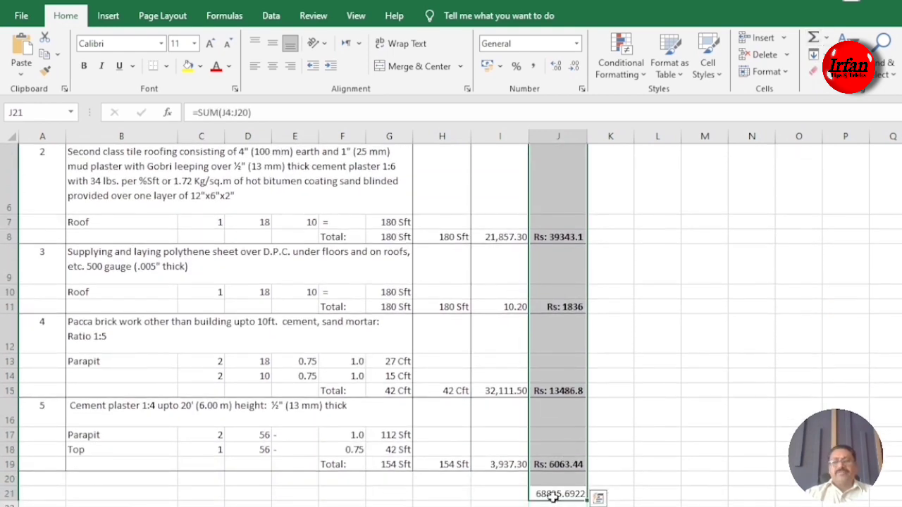
{"action": "left_click", "coordinate": [658, 478]}
{"action": "left_click", "coordinate": [554, 491]}
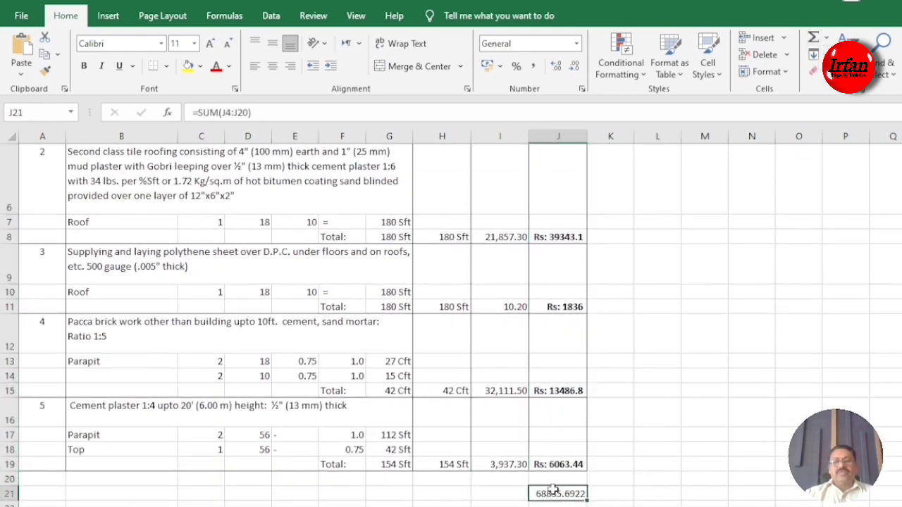
{"action": "left_click", "coordinate": [84, 67]}
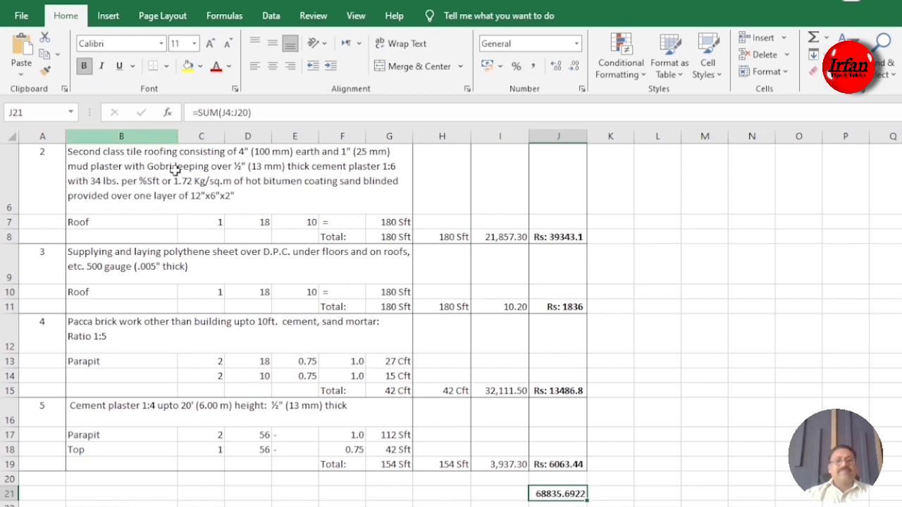
Merge and center A21:I21 and enter the label "TOTAL:-" in it
{"action": "left_click_drag", "start_coordinate": [483, 496], "coordinate": [26, 493]}
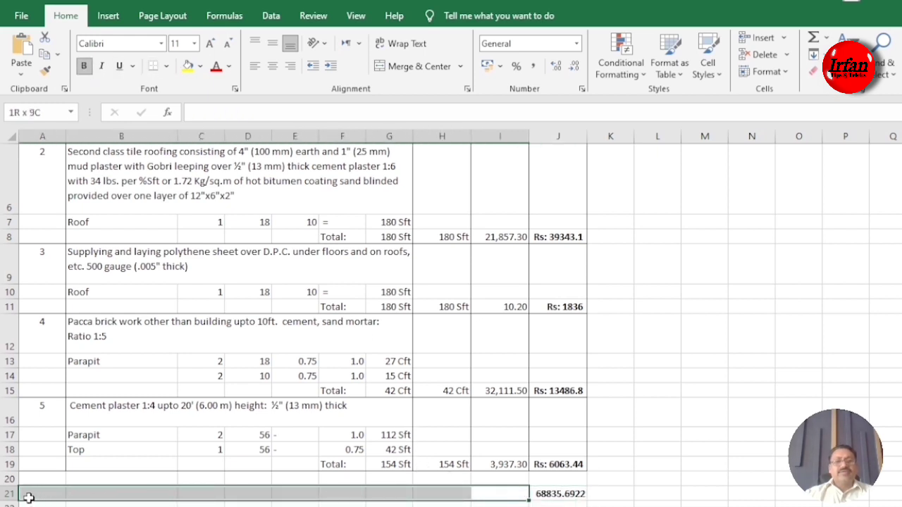
{"action": "left_click", "coordinate": [416, 66]}
{"action": "type", "text": "T"}
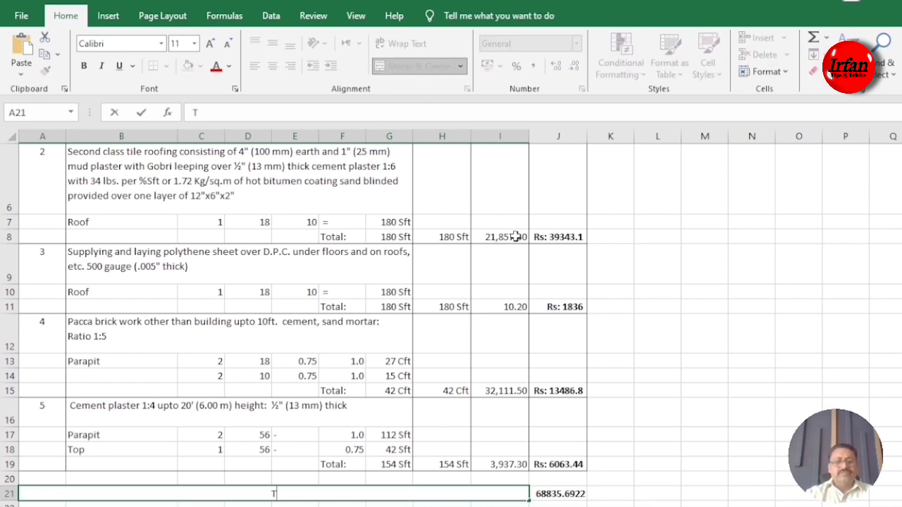
{"action": "type", "text": "OTAL"}
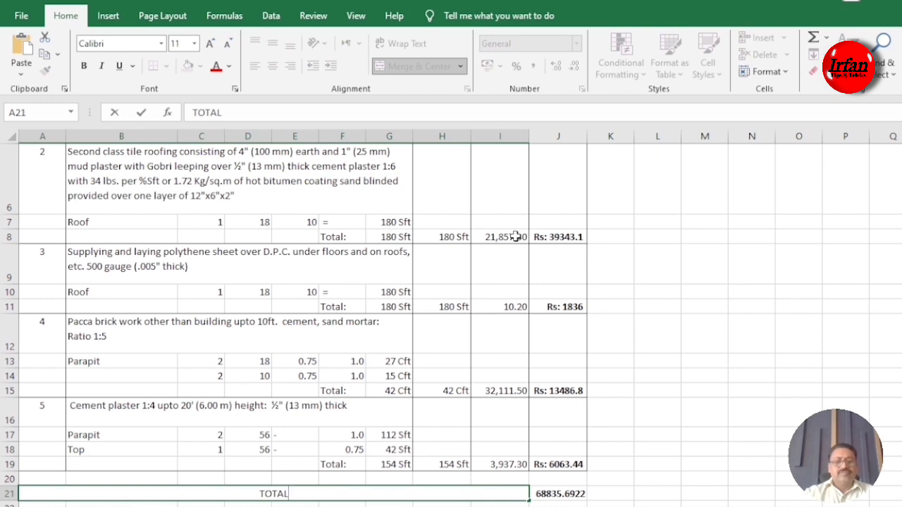
{"action": "type", "text": ":"}
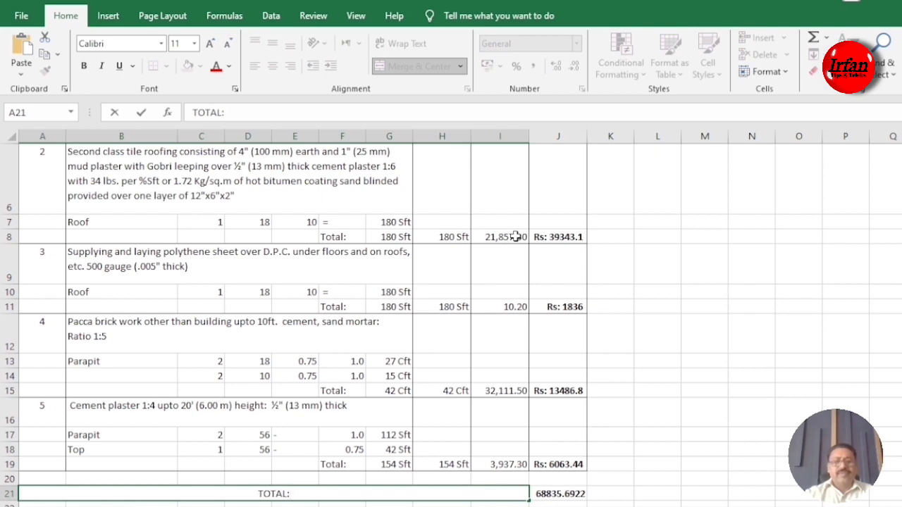
{"action": "type", "text": "-"}
{"action": "key", "text": "Tab"}
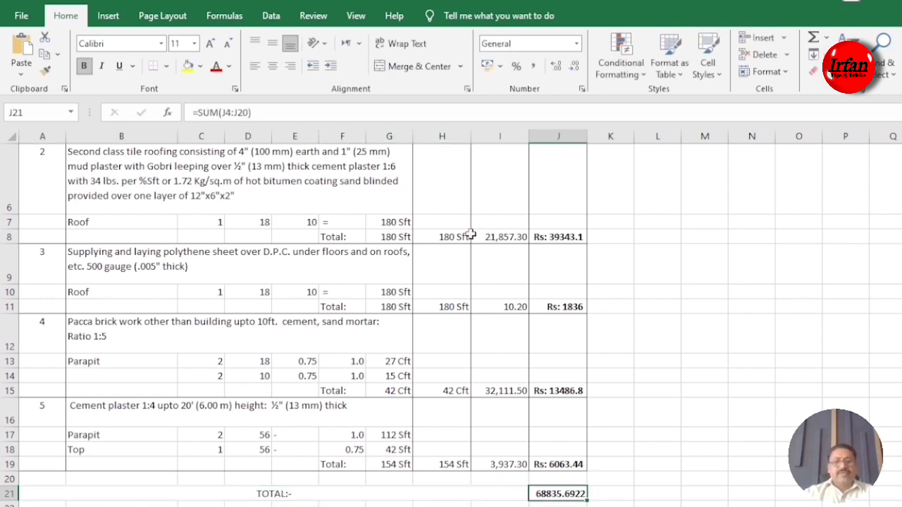
{"action": "left_click", "coordinate": [444, 493]}
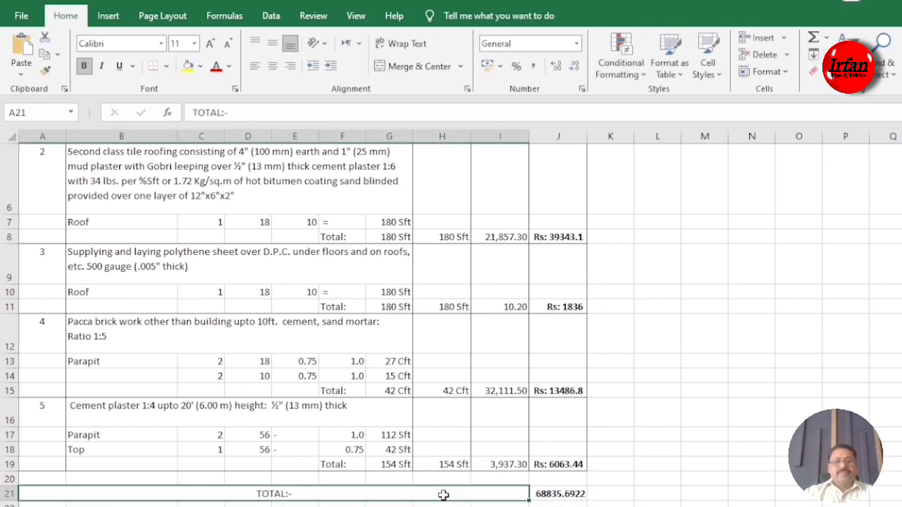
Right-align the "TOTAL:-" label in A21 and show the grand total in J21 without decimal places
{"action": "left_click", "coordinate": [290, 66]}
{"action": "left_click", "coordinate": [551, 494]}
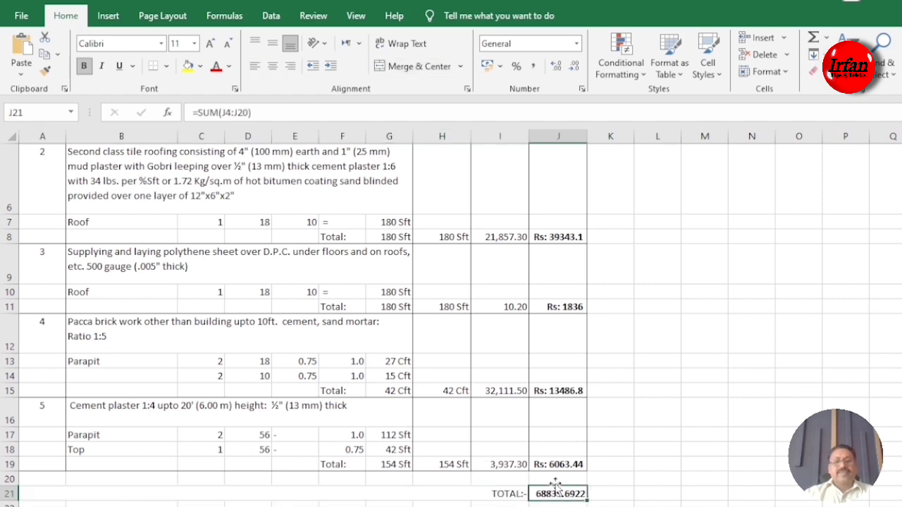
{"action": "left_click", "coordinate": [575, 66]}
{"action": "left_click", "coordinate": [576, 66]}
{"action": "left_click", "coordinate": [576, 66]}
{"action": "left_click", "coordinate": [576, 66]}
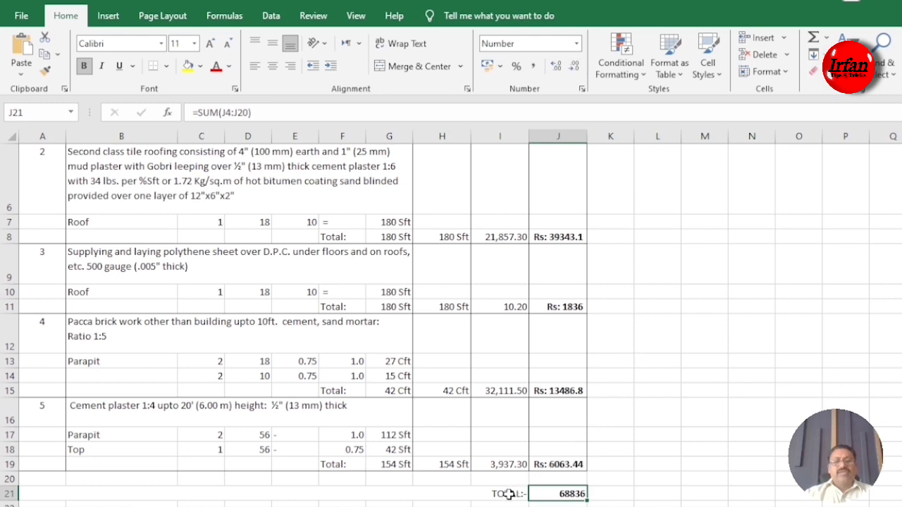
Make the whole grand total row 21 bold and enlarge its font to size 14
{"action": "left_click", "coordinate": [8, 494]}
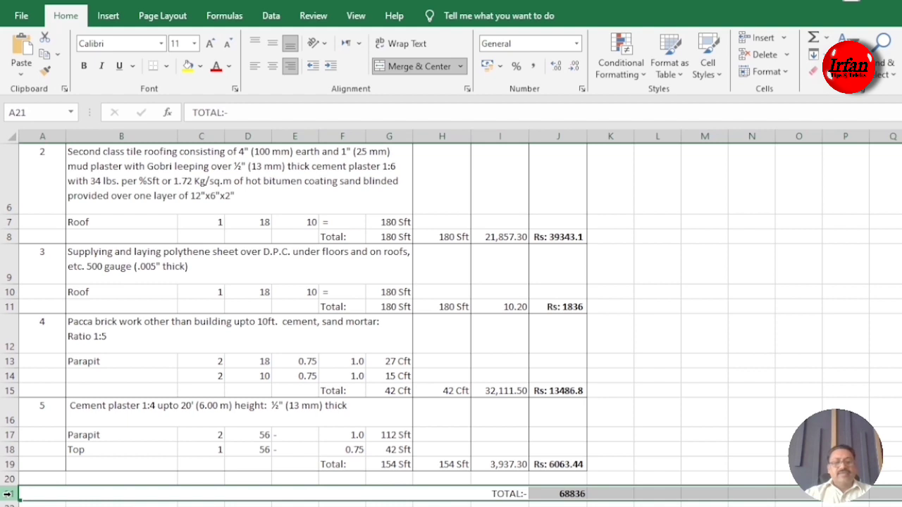
{"action": "key", "text": "ctrl+b"}
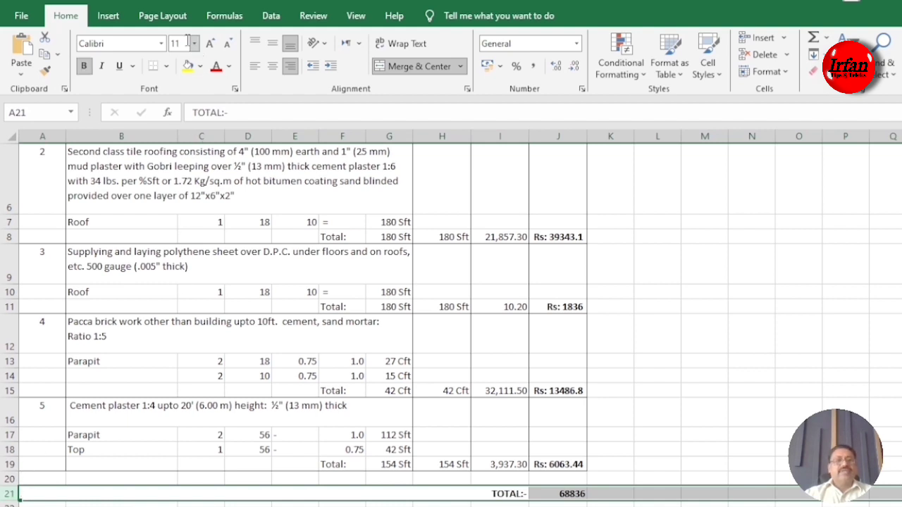
{"action": "left_click", "coordinate": [209, 44]}
{"action": "left_click", "coordinate": [209, 44]}
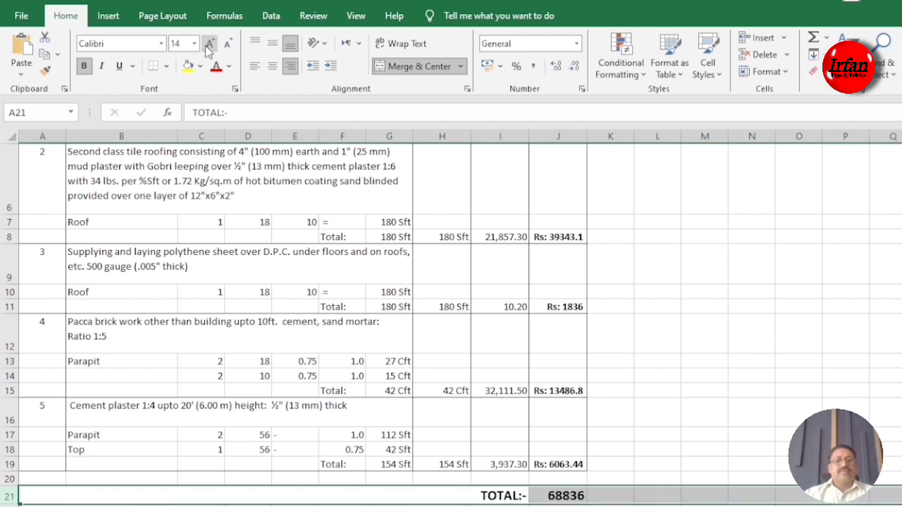
{"action": "left_click", "coordinate": [246, 423]}
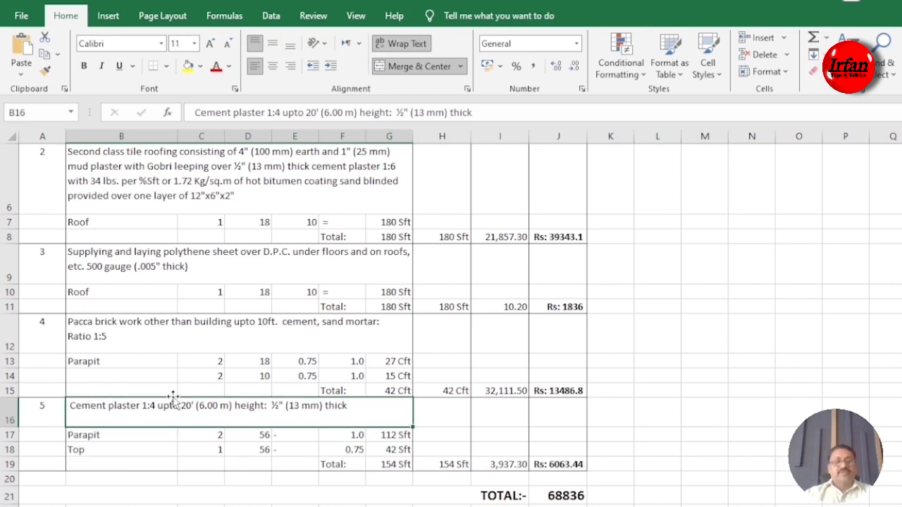
{"action": "left_click", "coordinate": [205, 379]}
{"action": "left_click", "coordinate": [87, 331]}
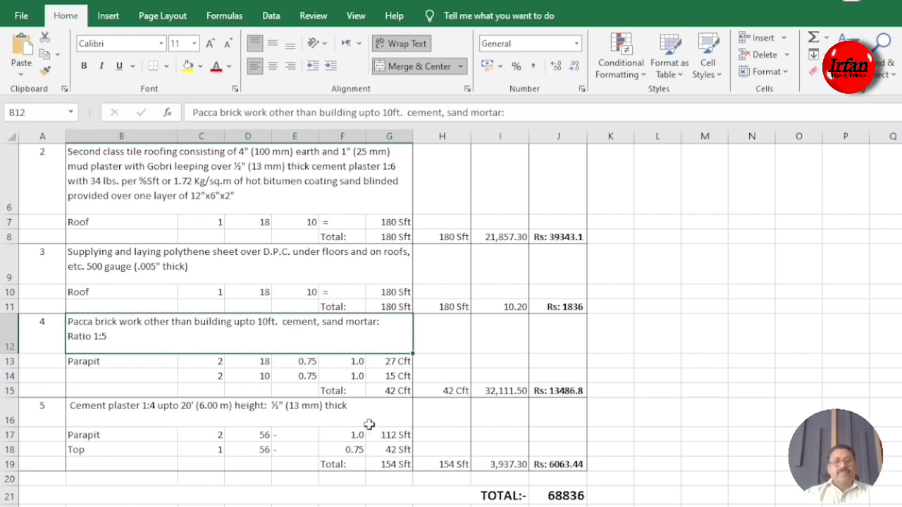
Apply bold together to the item total cells F19:J19, F15:J15, F11:J11, F8:J8 and G5:J5
{"action": "left_click", "coordinate": [348, 464]}
{"action": "left_click_drag", "start_coordinate": [348, 464], "coordinate": [543, 465]}
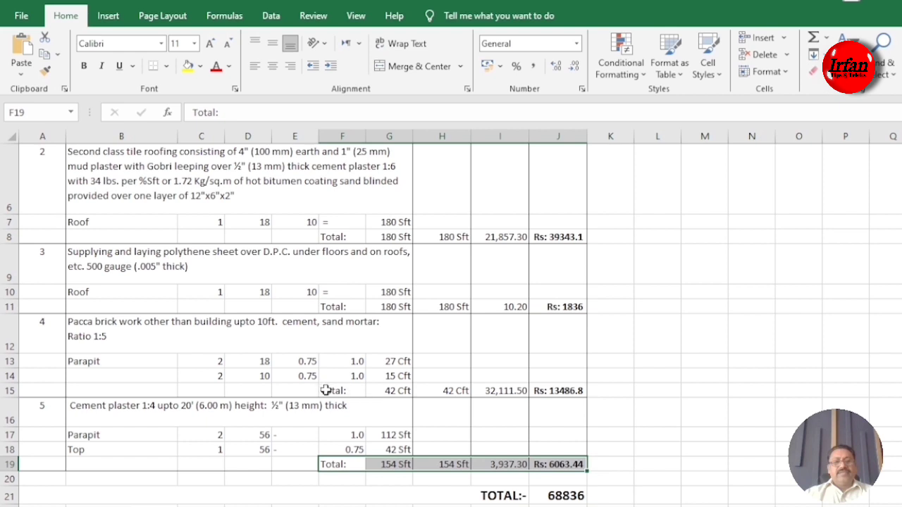
{"action": "left_click_drag", "start_coordinate": [329, 393], "coordinate": [554, 394]}
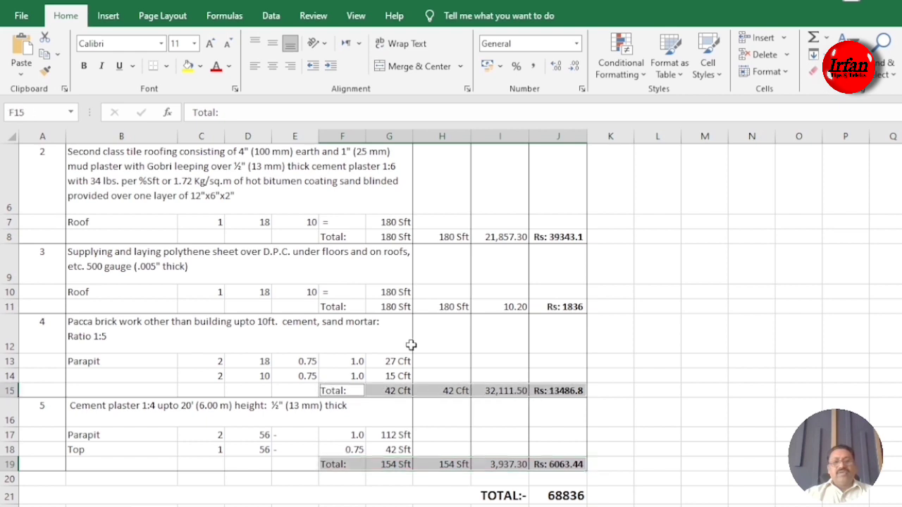
{"action": "left_click_drag", "start_coordinate": [343, 305], "coordinate": [553, 306]}
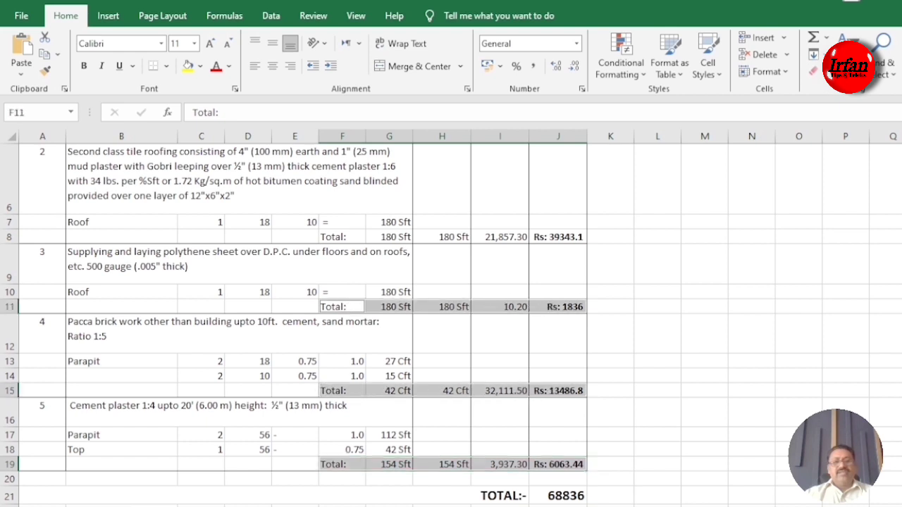
{"action": "left_click_drag", "start_coordinate": [328, 235], "coordinate": [549, 238]}
{"action": "scroll", "coordinate": [502, 228], "scroll_direction": "up", "scroll_amount": 1}
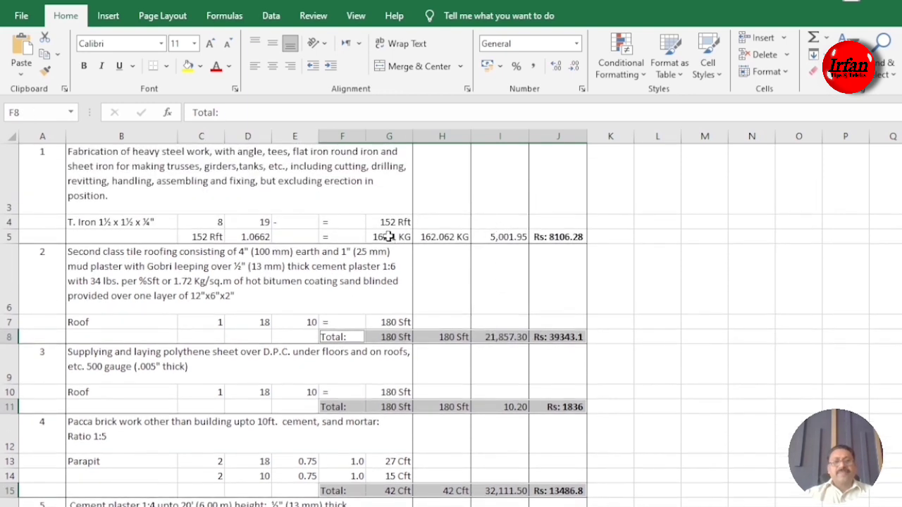
{"action": "left_click_drag", "start_coordinate": [389, 236], "coordinate": [547, 240]}
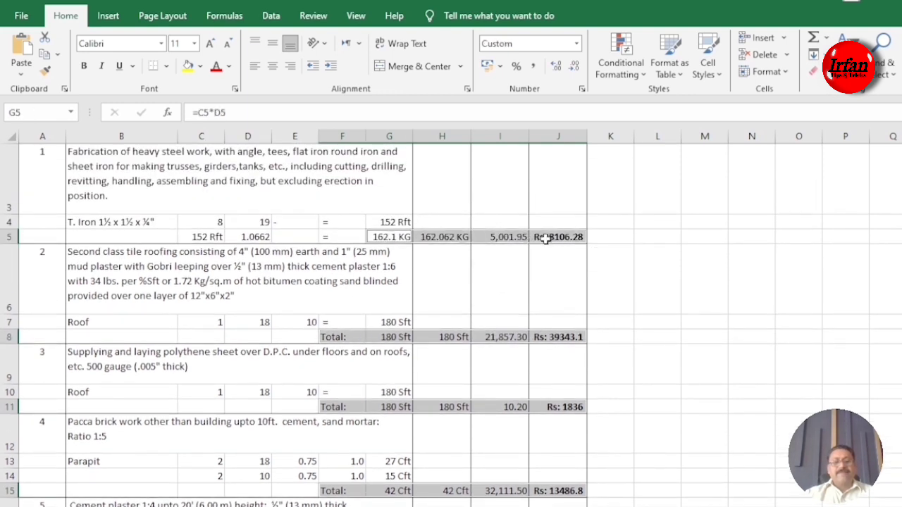
{"action": "key", "text": "ctrl+b"}
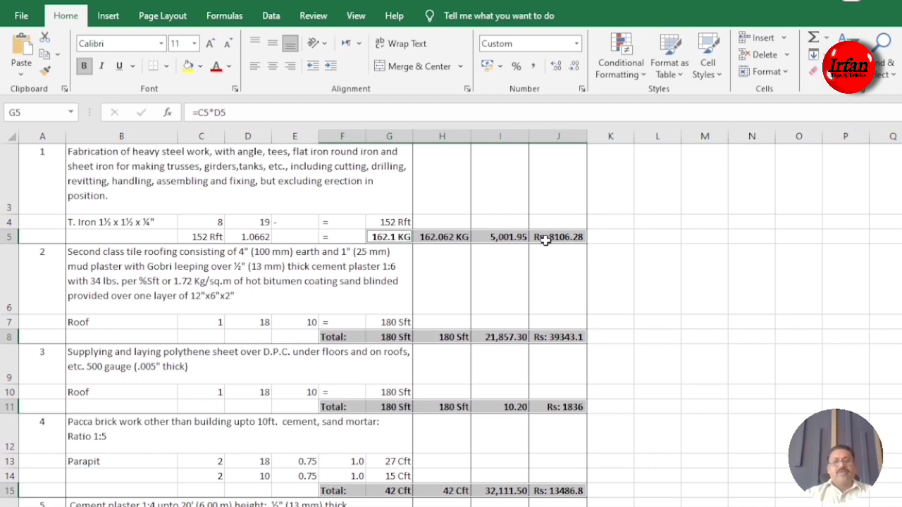
{"action": "left_click", "coordinate": [648, 290]}
Open the print page setup for the estimate and choose A4 as the paper size
{"action": "scroll", "coordinate": [313, 267], "scroll_direction": "up", "scroll_amount": 2}
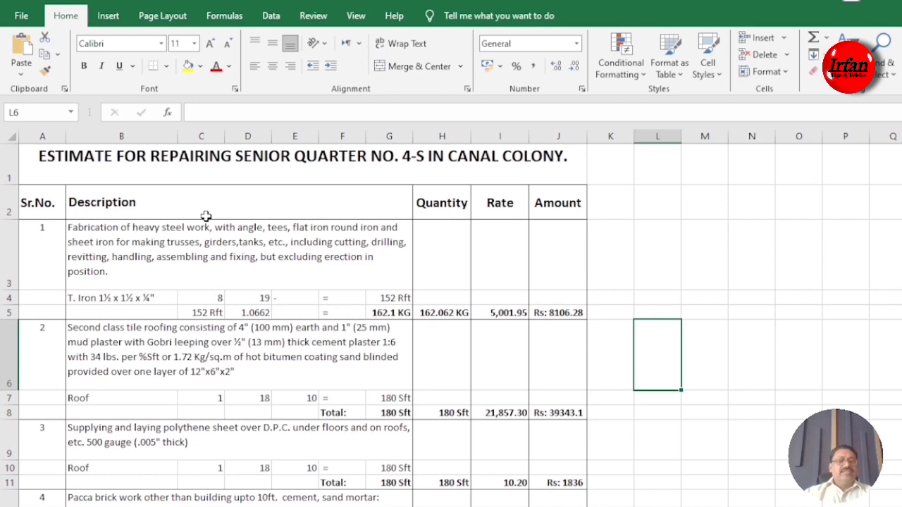
{"action": "scroll", "coordinate": [206, 216], "scroll_direction": "down", "scroll_amount": 2}
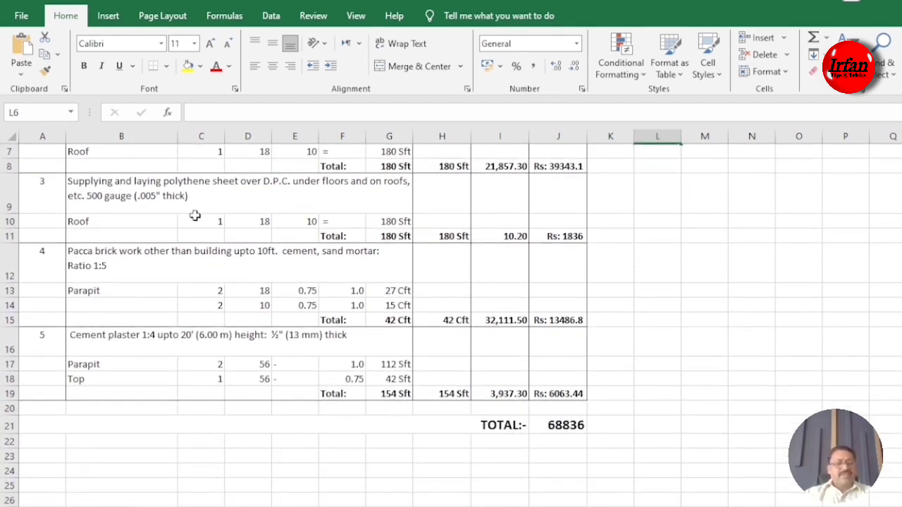
{"action": "scroll", "coordinate": [196, 216], "scroll_direction": "up", "scroll_amount": 2}
{"action": "left_click", "coordinate": [156, 211]}
{"action": "key", "text": "ctrl+p"}
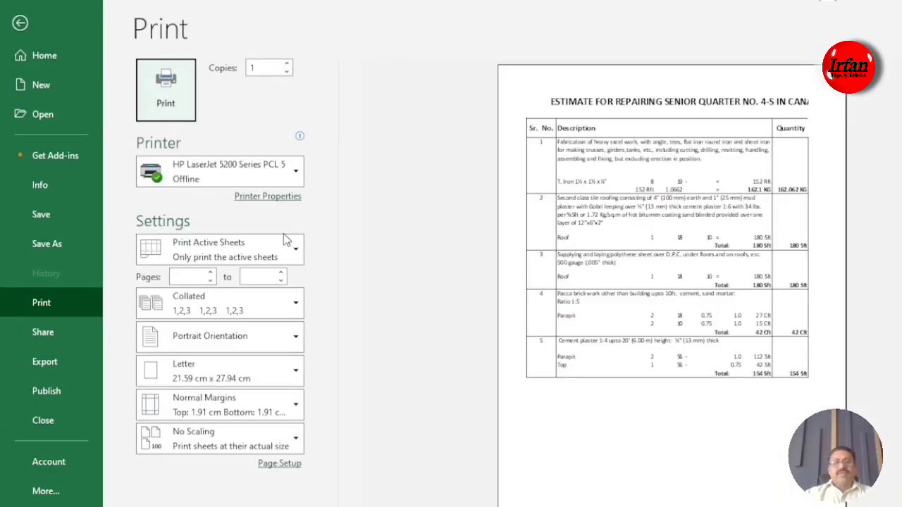
{"action": "left_click", "coordinate": [287, 465]}
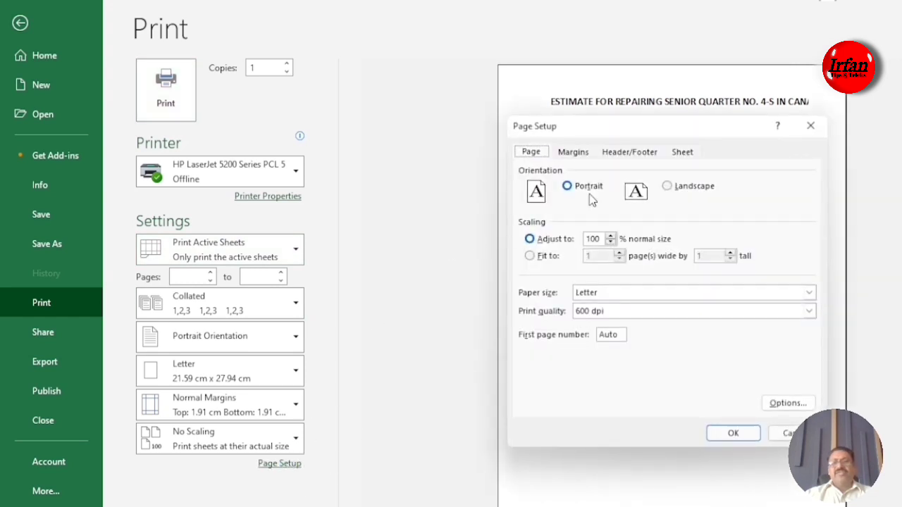
{"action": "left_click", "coordinate": [599, 295]}
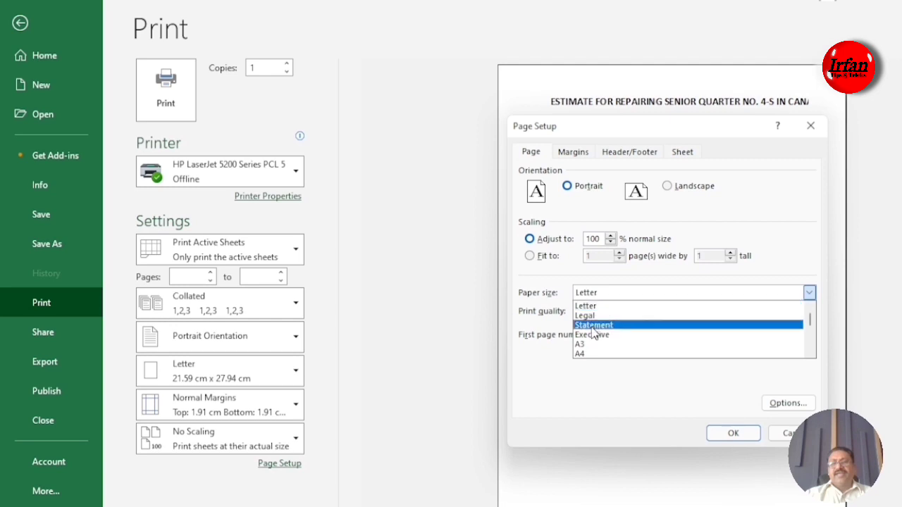
{"action": "left_click", "coordinate": [590, 354]}
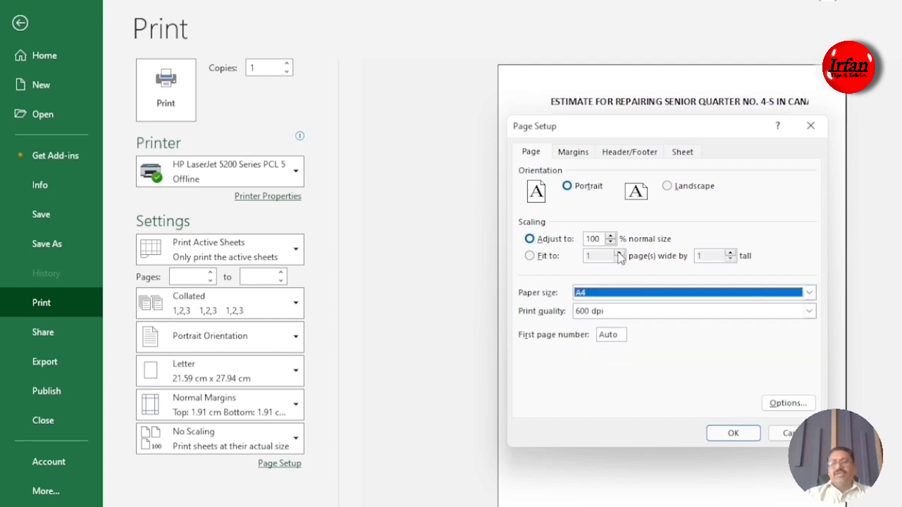
Set the page margins to 1.7 cm top and 0.25 cm bottom, left and right, and centre the estimate horizontally on the page
{"action": "left_click", "coordinate": [574, 152]}
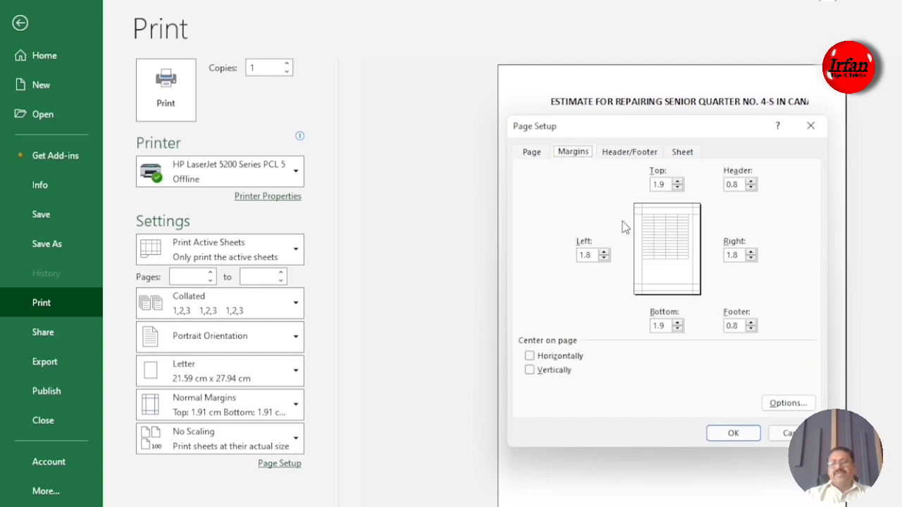
{"action": "left_click", "coordinate": [677, 187]}
{"action": "key", "text": "BackSpace"}
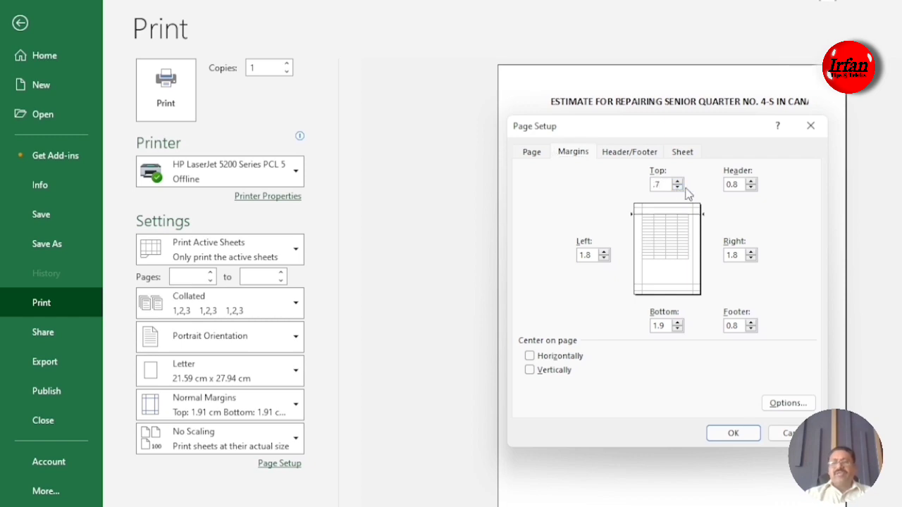
{"action": "double_click", "coordinate": [659, 326]}
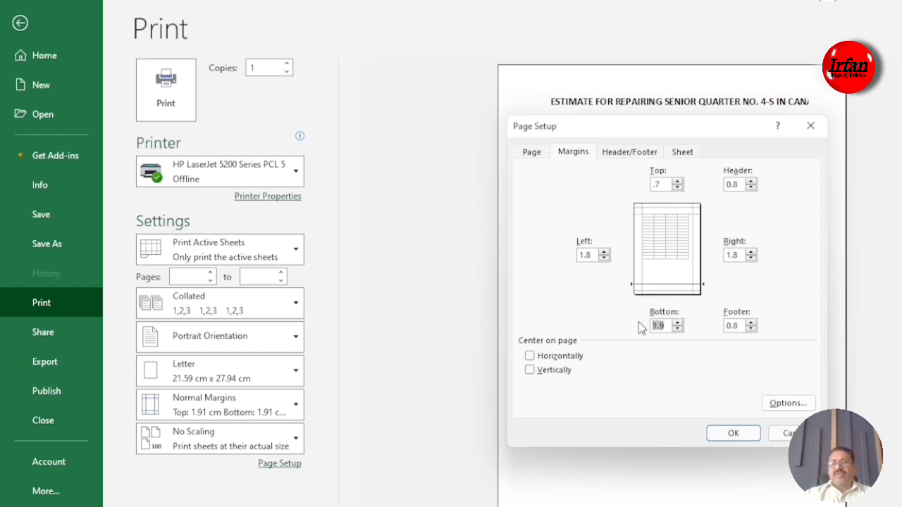
{"action": "type", "text": ".25"}
{"action": "double_click", "coordinate": [598, 255]}
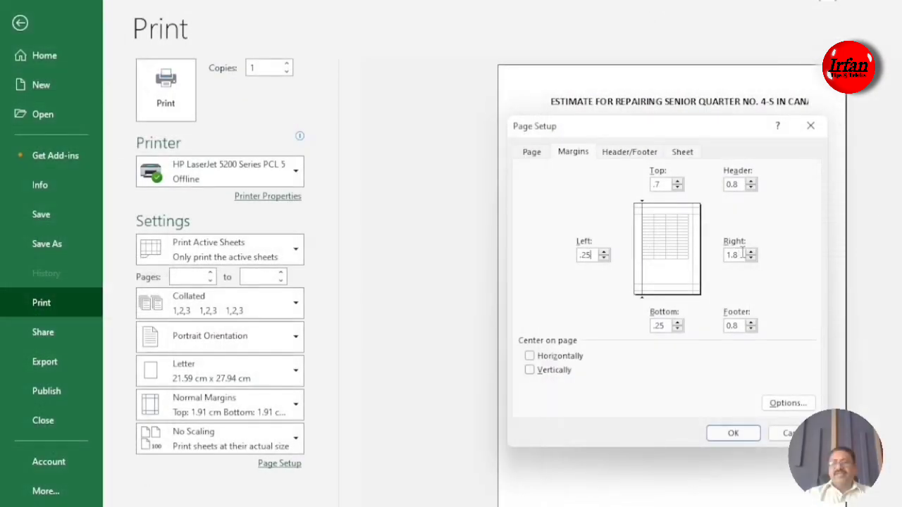
{"action": "double_click", "coordinate": [742, 255]}
{"action": "type", "text": ".25"}
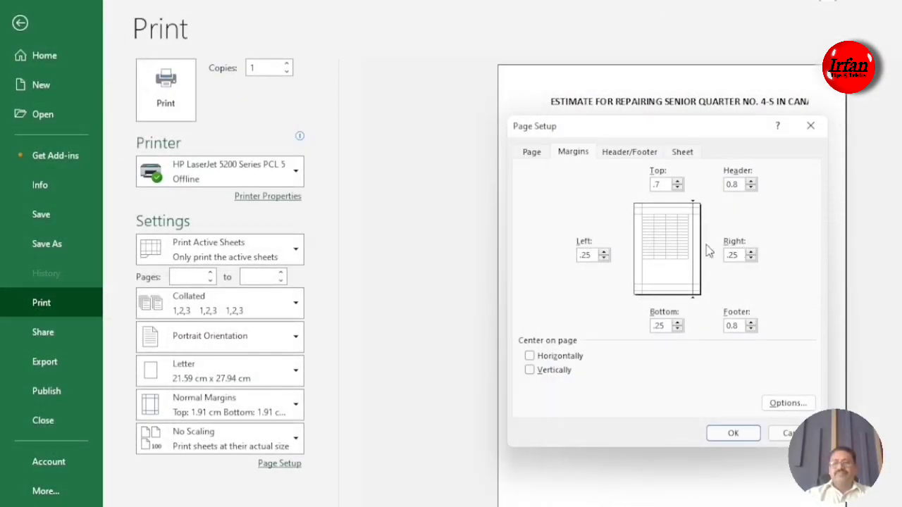
{"action": "left_click", "coordinate": [546, 356]}
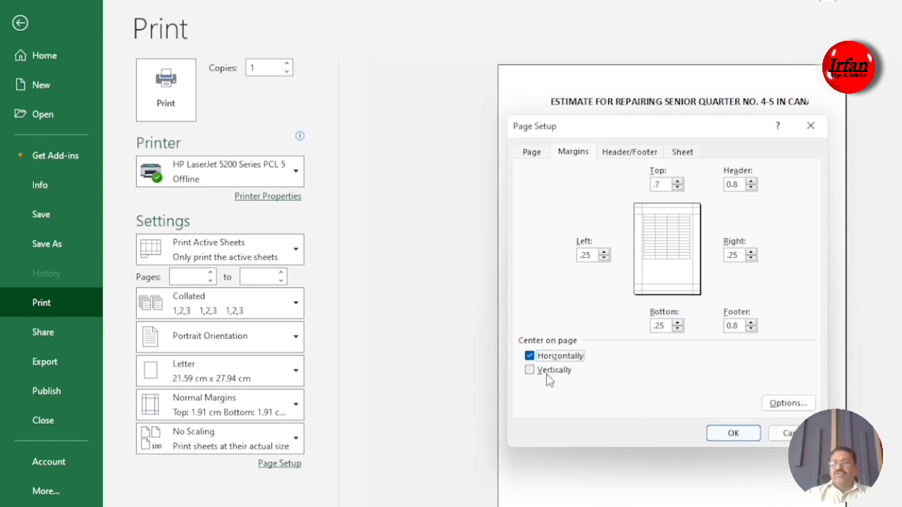
{"action": "left_click", "coordinate": [724, 435]}
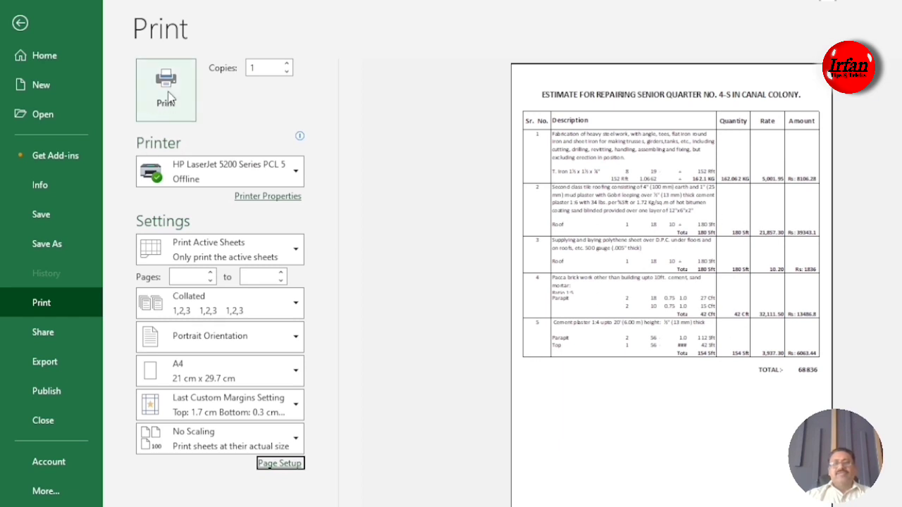
Return to the worksheet and check how the descriptions, dimensions and totals fit in the narrowed columns within the page width
{"action": "left_click", "coordinate": [22, 23]}
{"action": "left_click", "coordinate": [263, 285]}
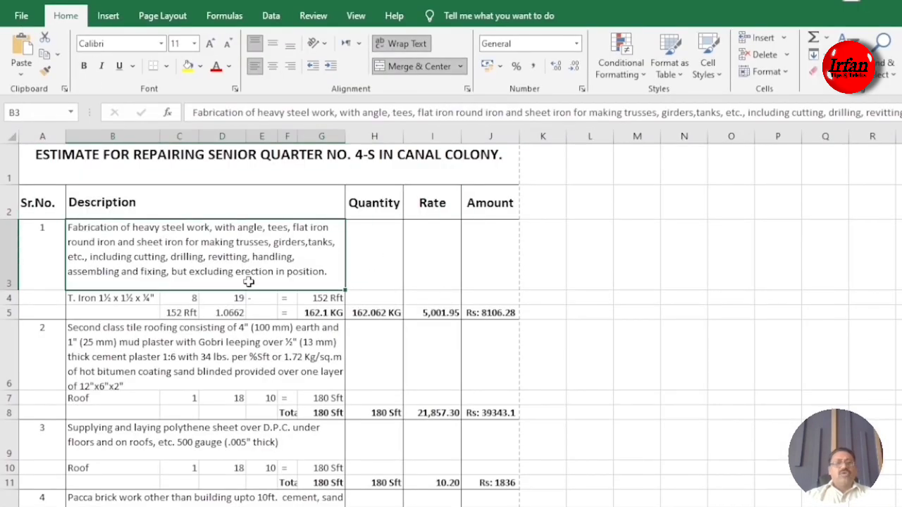
{"action": "left_click", "coordinate": [222, 347]}
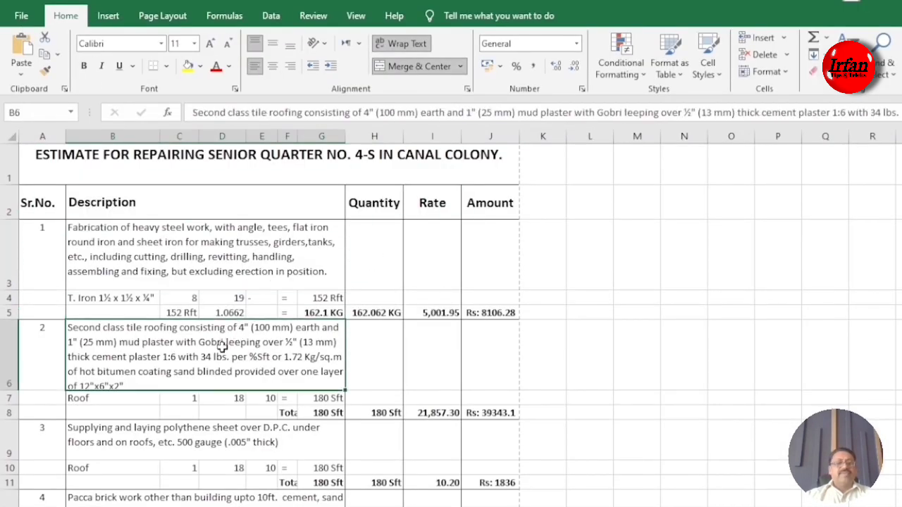
{"action": "scroll", "coordinate": [222, 347], "scroll_direction": "down", "scroll_amount": 2}
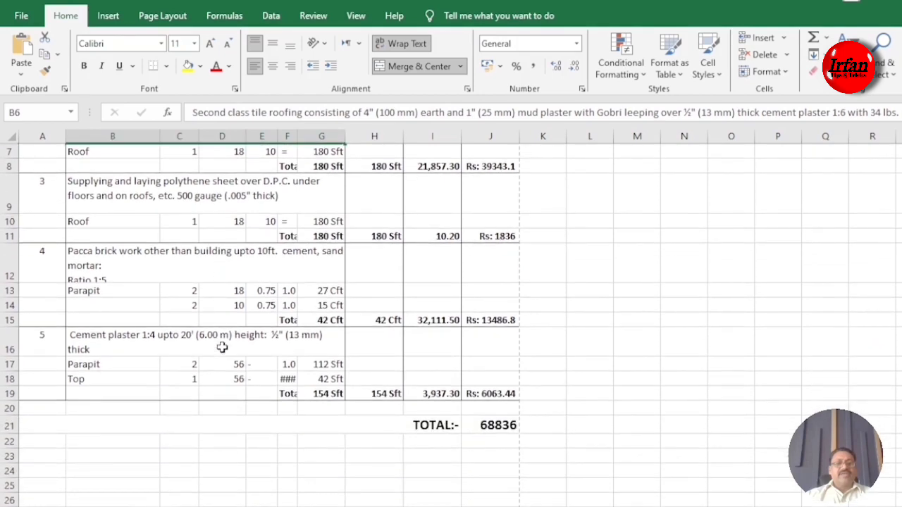
{"action": "scroll", "coordinate": [222, 347], "scroll_direction": "up", "scroll_amount": 2}
{"action": "left_click", "coordinate": [165, 253]}
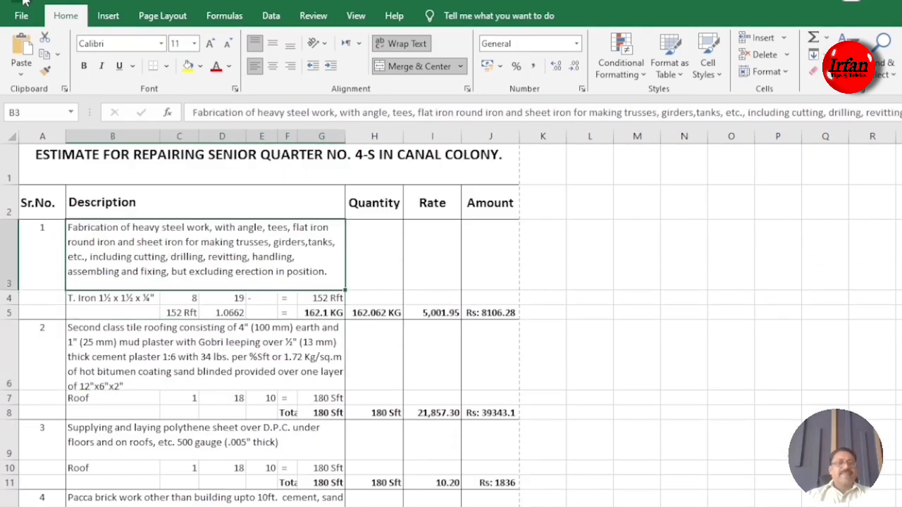
{"action": "scroll", "coordinate": [189, 301], "scroll_direction": "down", "scroll_amount": 3}
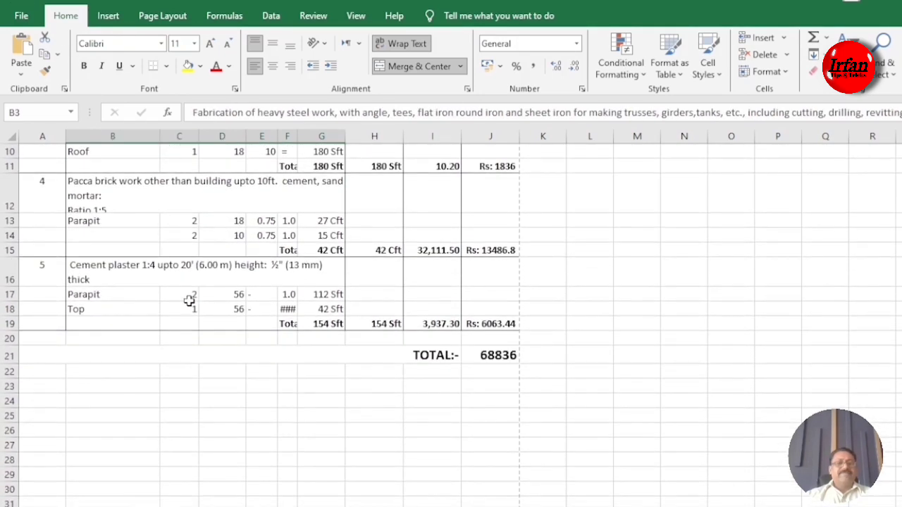
{"action": "scroll", "coordinate": [189, 301], "scroll_direction": "up", "scroll_amount": 2}
{"action": "scroll", "coordinate": [189, 301], "scroll_direction": "down", "scroll_amount": 1}
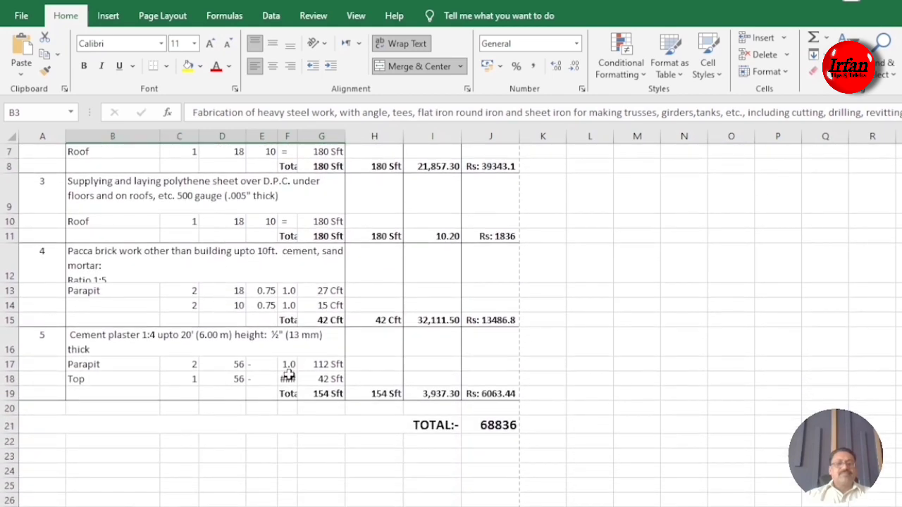
Widen column F slightly so the 0.75 in F18 and the Total labels fit
{"action": "left_click", "coordinate": [288, 380]}
{"action": "left_click_drag", "start_coordinate": [298, 136], "coordinate": [300, 136]}
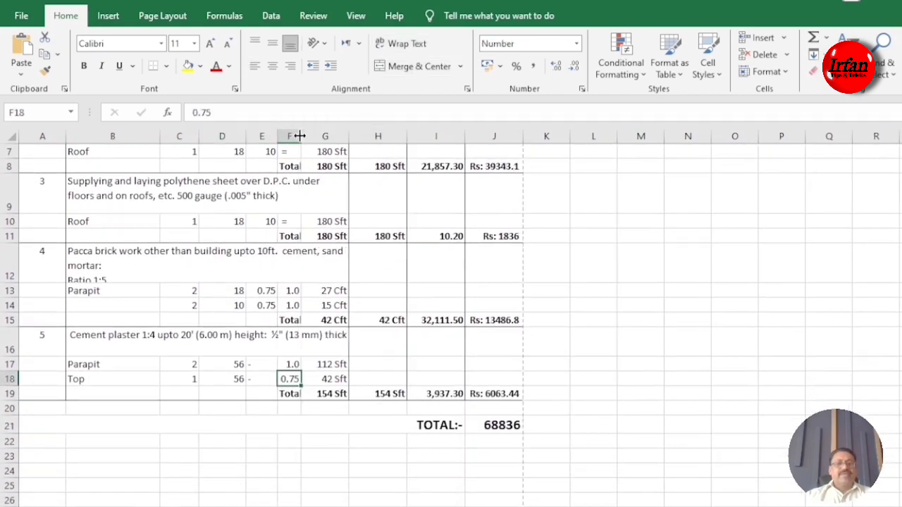
{"action": "left_click", "coordinate": [187, 322]}
{"action": "scroll", "coordinate": [188, 321], "scroll_direction": "up", "scroll_amount": 2}
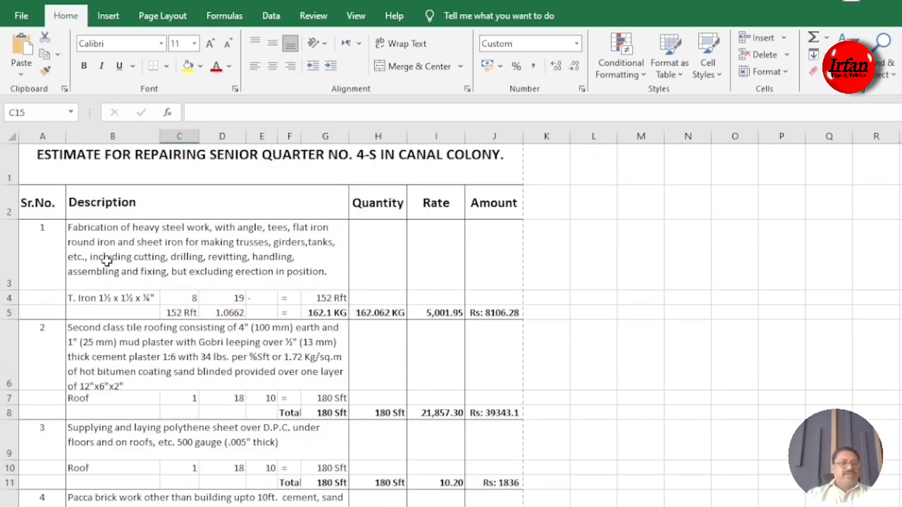
{"action": "scroll", "coordinate": [262, 313], "scroll_direction": "down", "scroll_amount": 2}
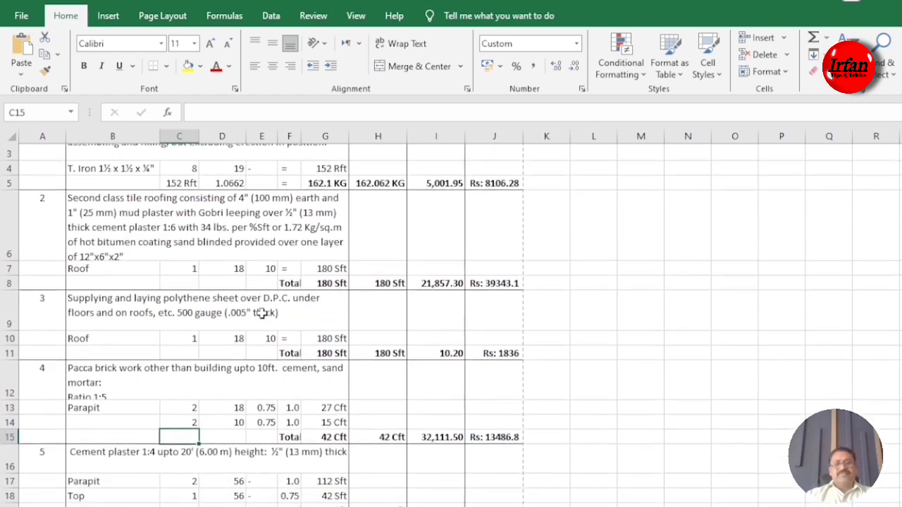
Remove the line break before "Ratio 1:5" in the item 4 brick work description so it continues after "mortar:"
{"action": "scroll", "coordinate": [262, 313], "scroll_direction": "down", "scroll_amount": 2}
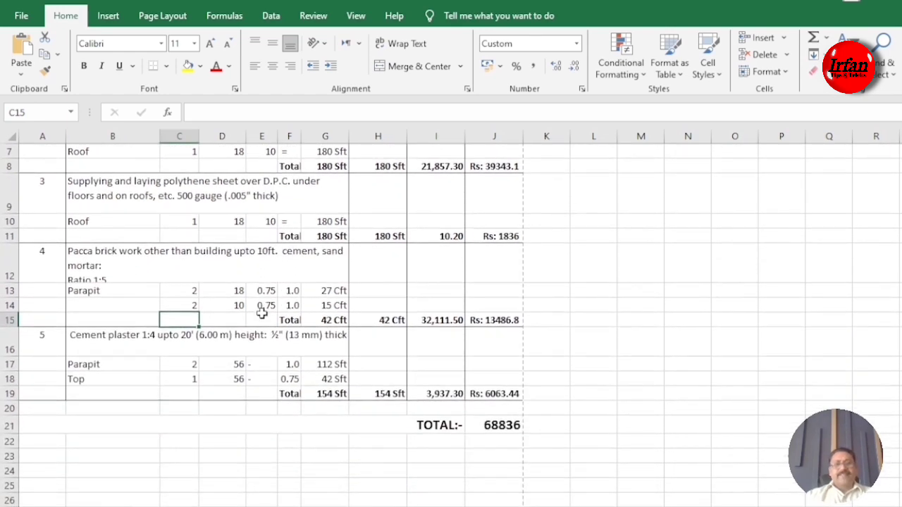
{"action": "scroll", "coordinate": [261, 313], "scroll_direction": "up", "scroll_amount": 3}
{"action": "scroll", "coordinate": [262, 313], "scroll_direction": "down", "scroll_amount": 3}
{"action": "double_click", "coordinate": [103, 267]}
{"action": "key", "text": "Delete"}
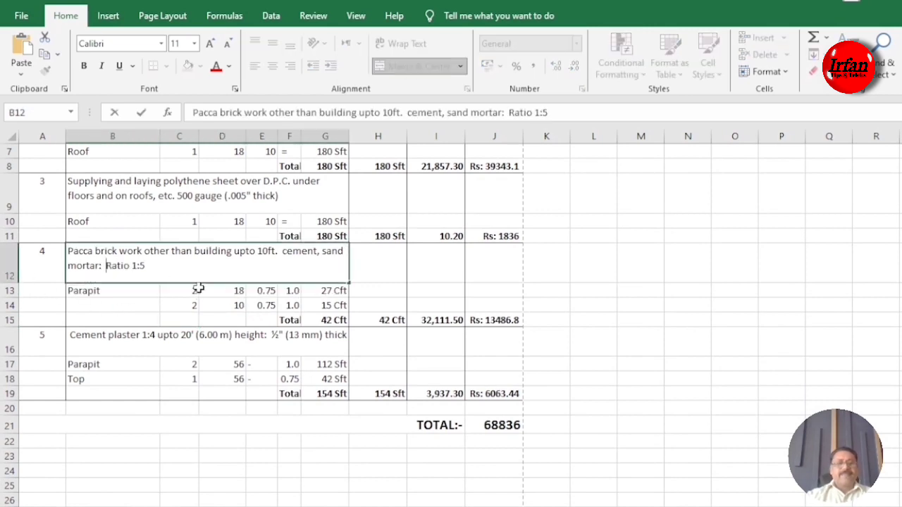
{"action": "left_click", "coordinate": [163, 340]}
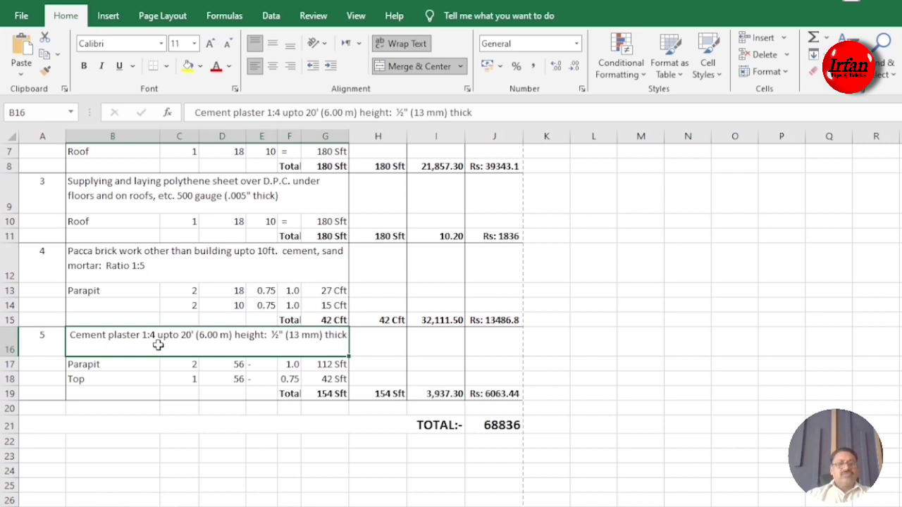
Increase the height of row 6 slightly so the last line of the tile roofing description fits
{"action": "scroll", "coordinate": [158, 345], "scroll_direction": "up", "scroll_amount": 1}
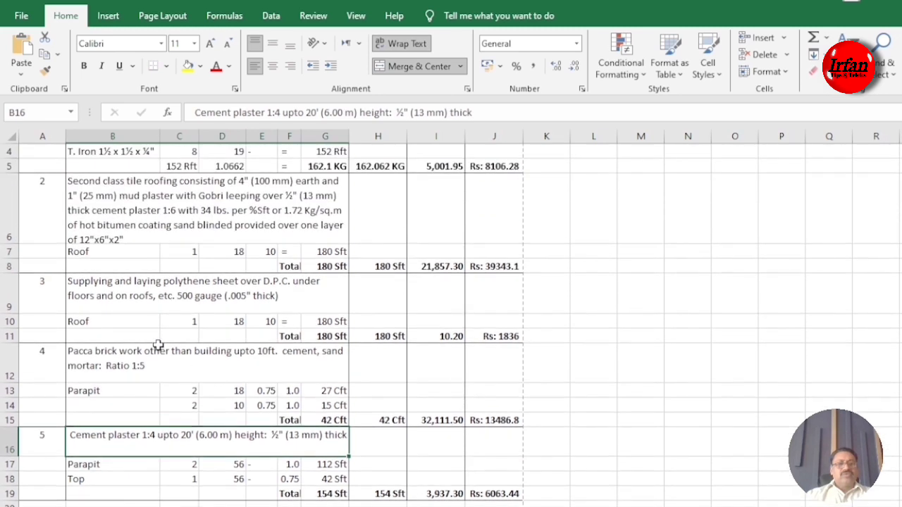
{"action": "left_click_drag", "start_coordinate": [12, 243], "coordinate": [13, 249]}
{"action": "scroll", "coordinate": [149, 305], "scroll_direction": "up", "scroll_amount": 1}
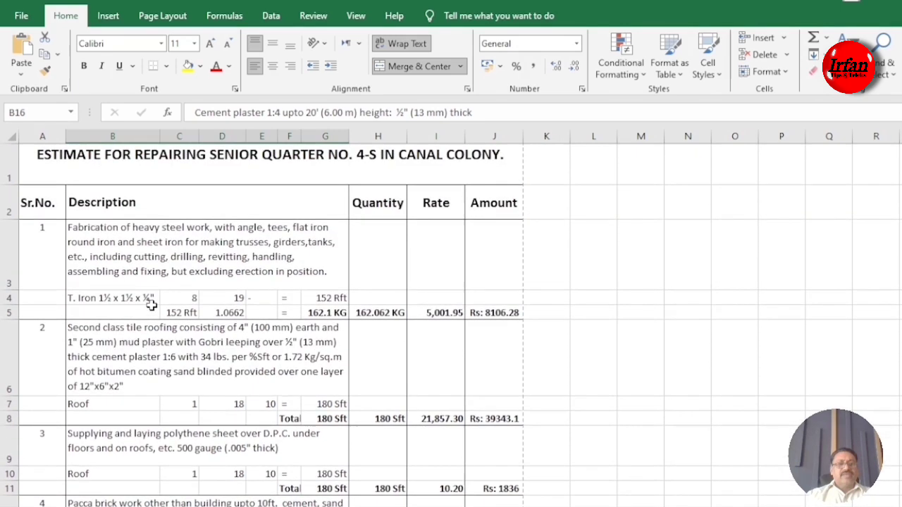
Review the item descriptions from the steel work to the cement plaster for how their text fits the merged cells
{"action": "left_click", "coordinate": [140, 268]}
{"action": "scroll", "coordinate": [179, 356], "scroll_direction": "down", "scroll_amount": 2}
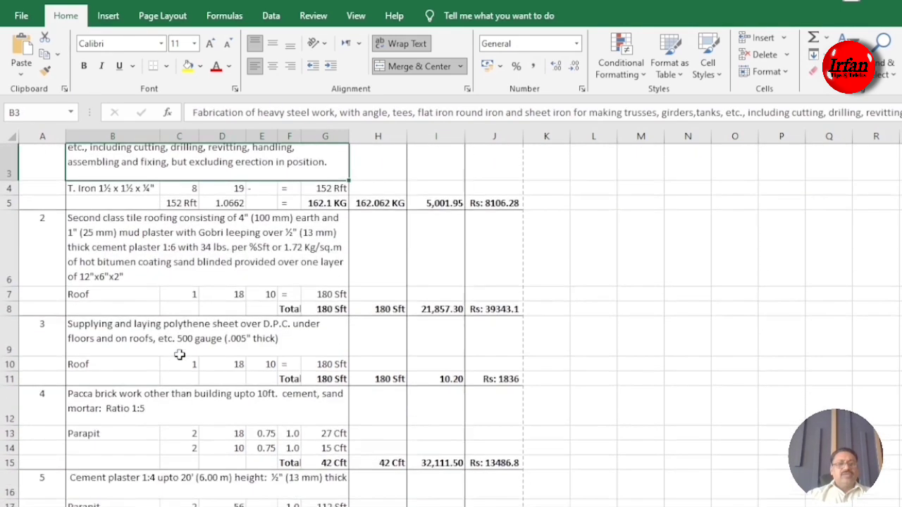
{"action": "left_click", "coordinate": [182, 341]}
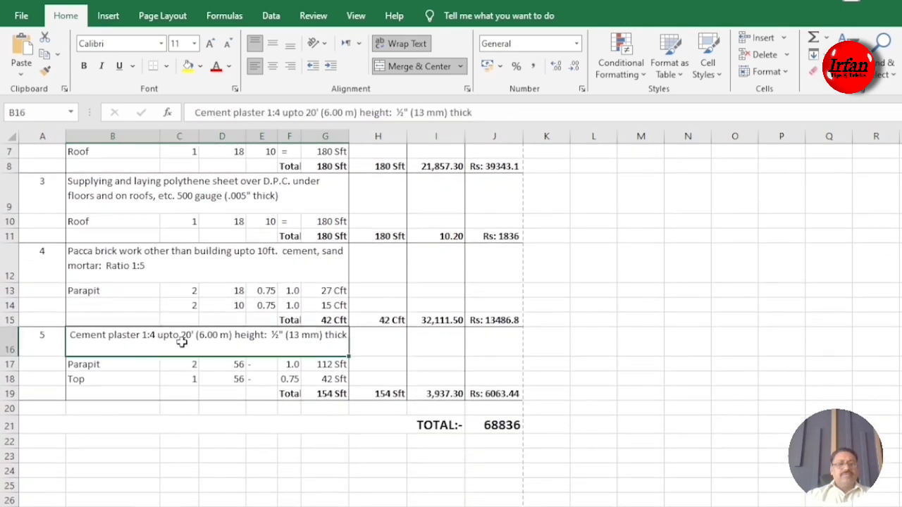
{"action": "scroll", "coordinate": [180, 341], "scroll_direction": "up", "scroll_amount": 2}
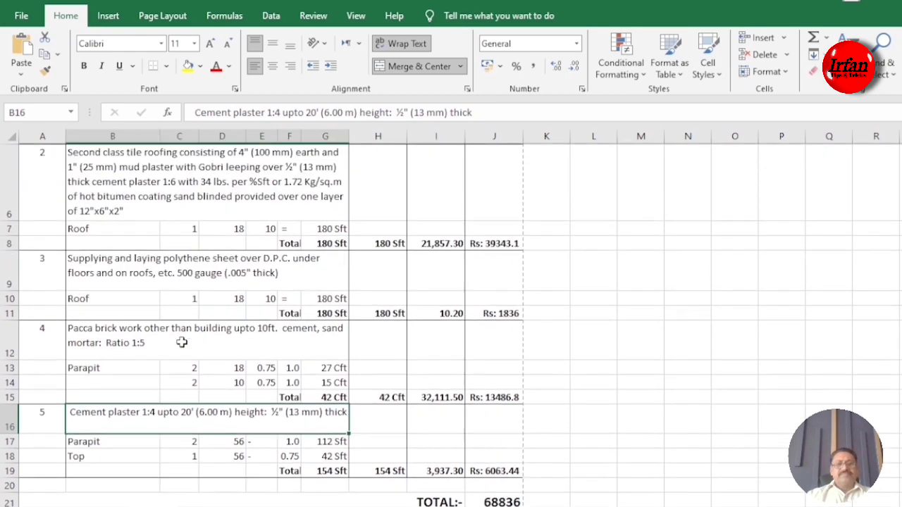
{"action": "left_click", "coordinate": [159, 252]}
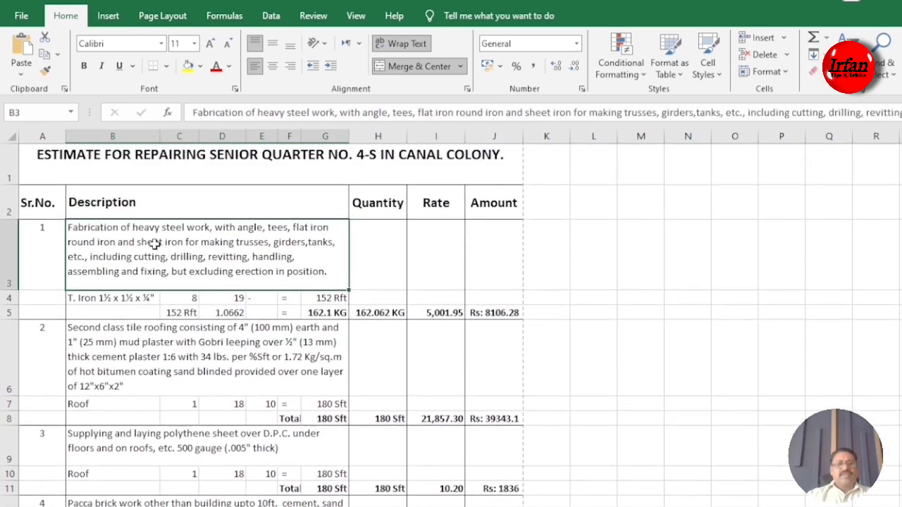
{"action": "left_click", "coordinate": [166, 345]}
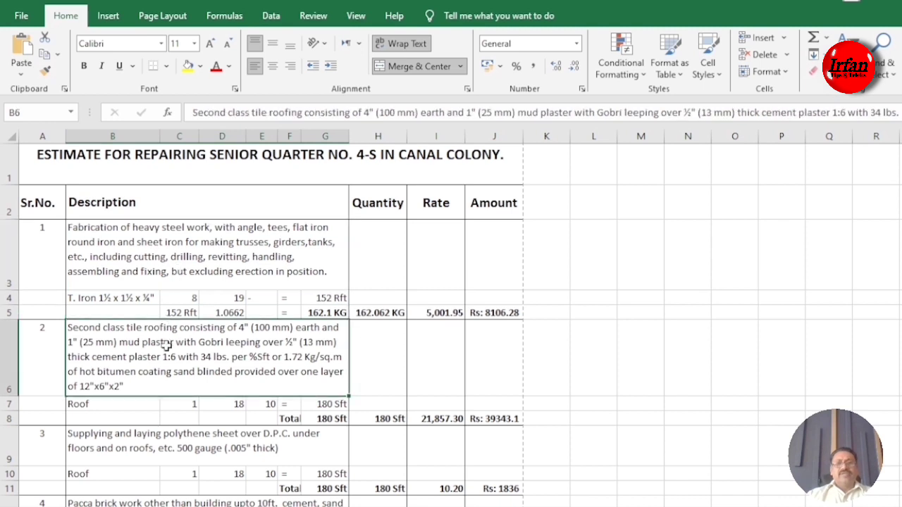